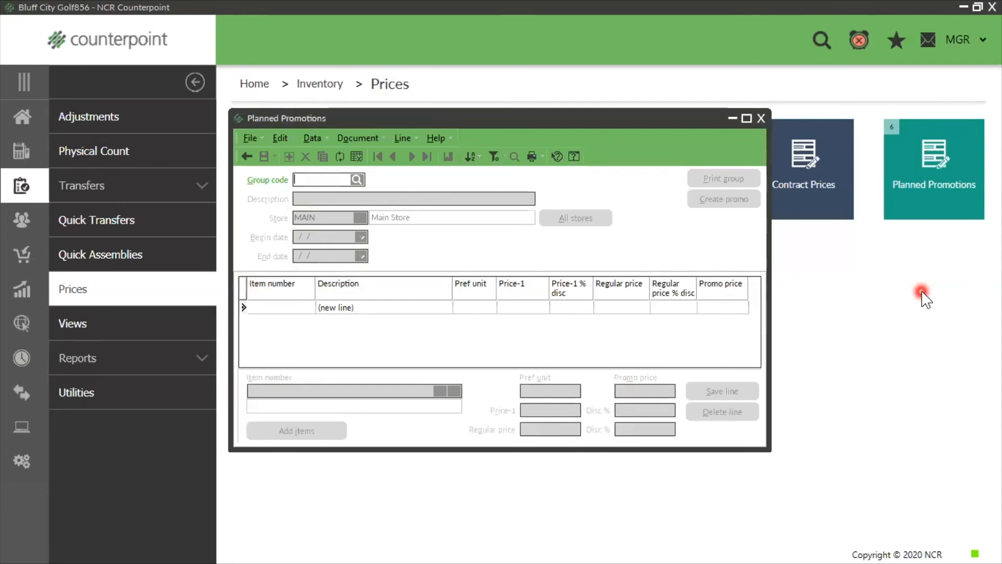
Step: Create planned promotion group SPRING with the description "spring Fling 2021" and apply it to all stores
text(SPRING)
key(Tab)
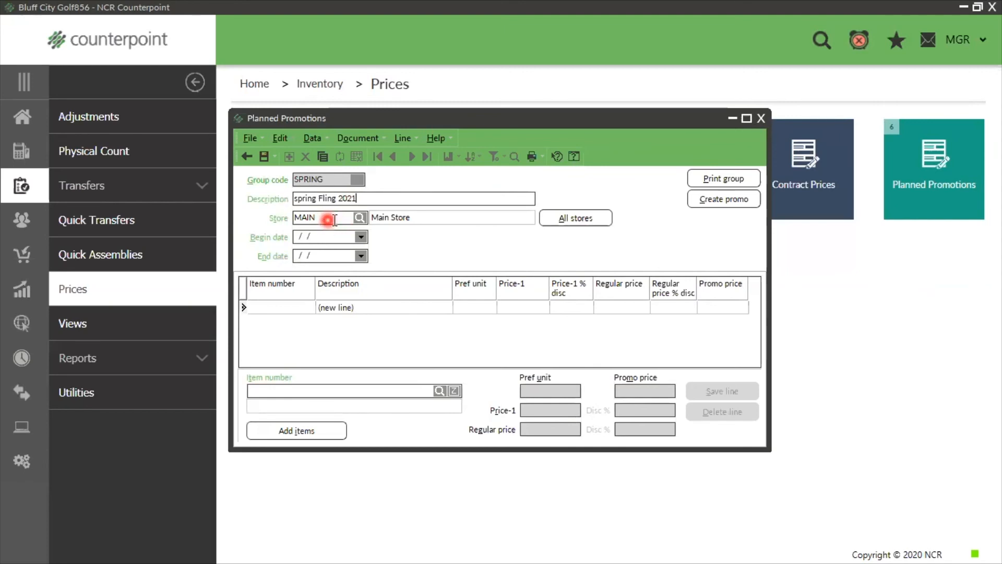
click(580, 219)
Step: Set the promotion's begin date to 5/1/2021 and its end date to 5/31/2021
click(319, 237)
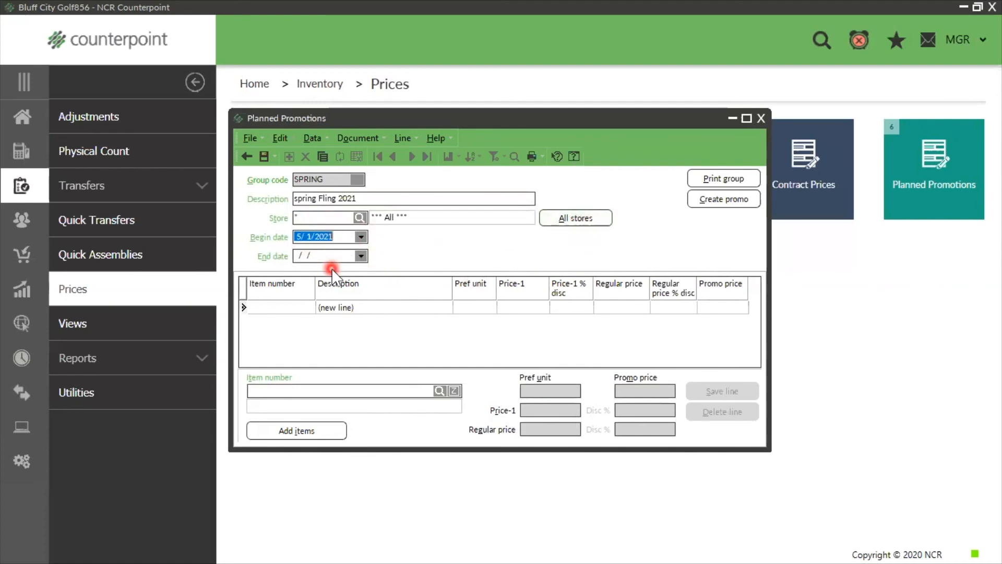
text(5/31/2021)
click(313, 256)
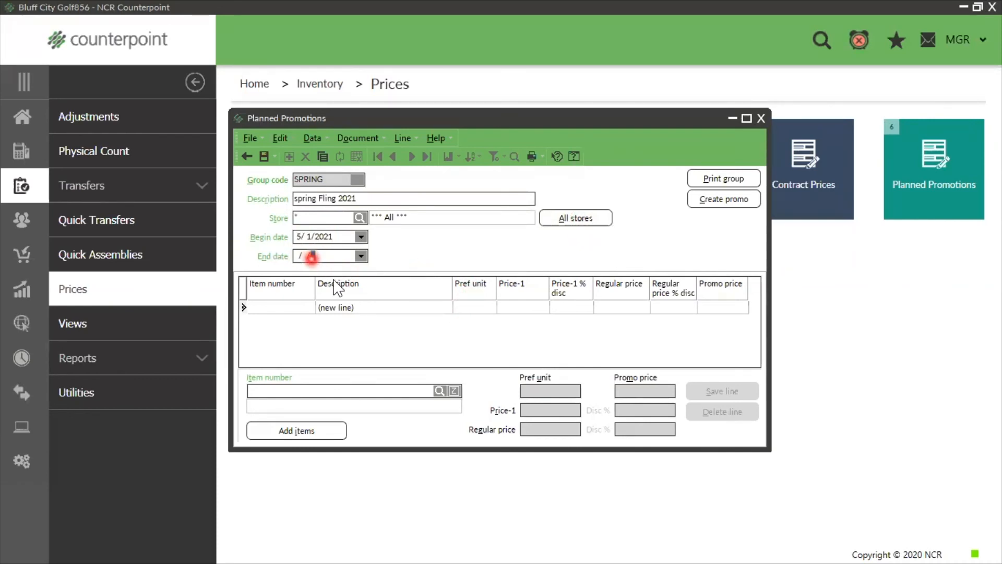
key(ctrl+z)
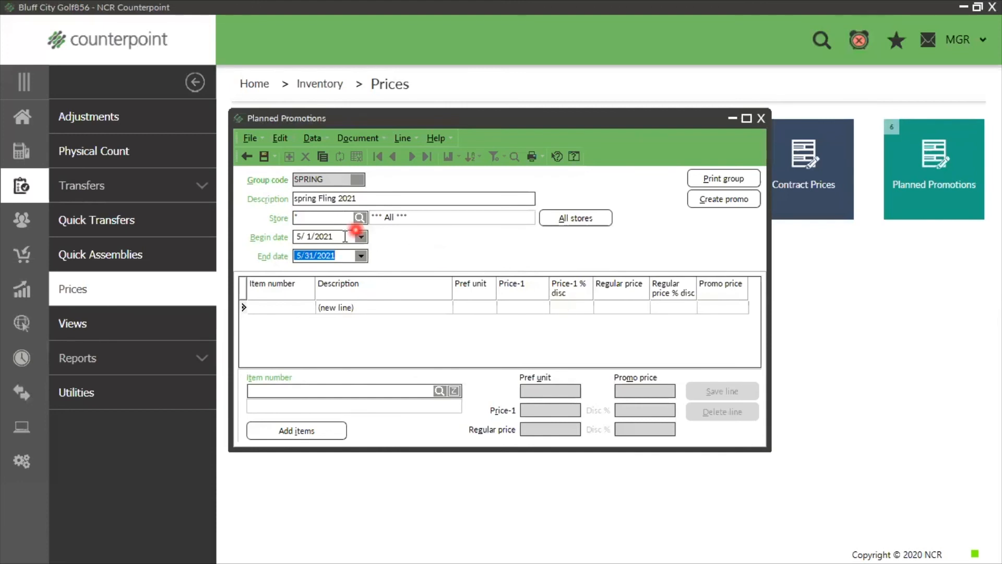
Step: Add item ADM-TL2 (Adams Tight Lies 2 Wood) with a promo price of 300.00 and save the line
click(440, 392)
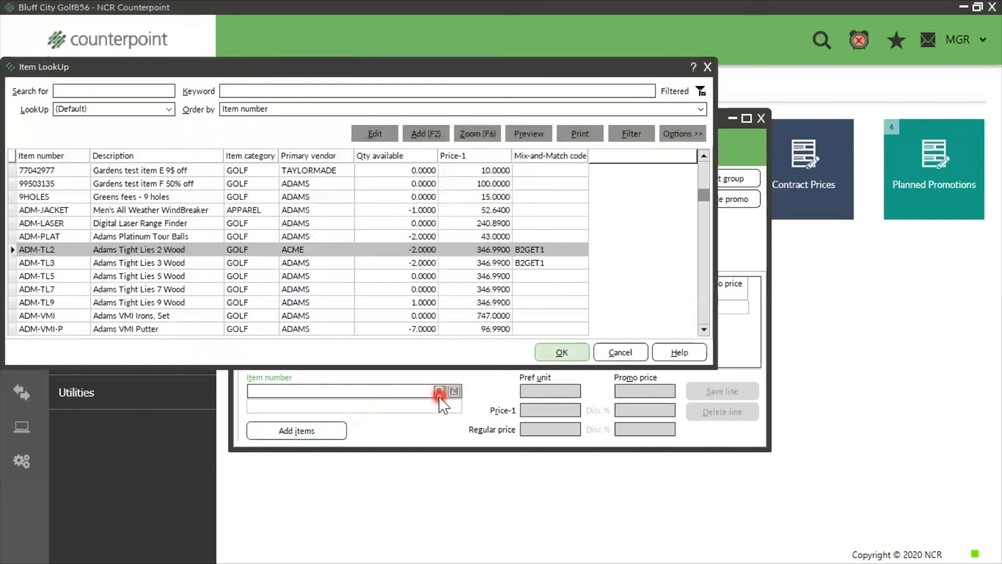
click(563, 353)
click(632, 389)
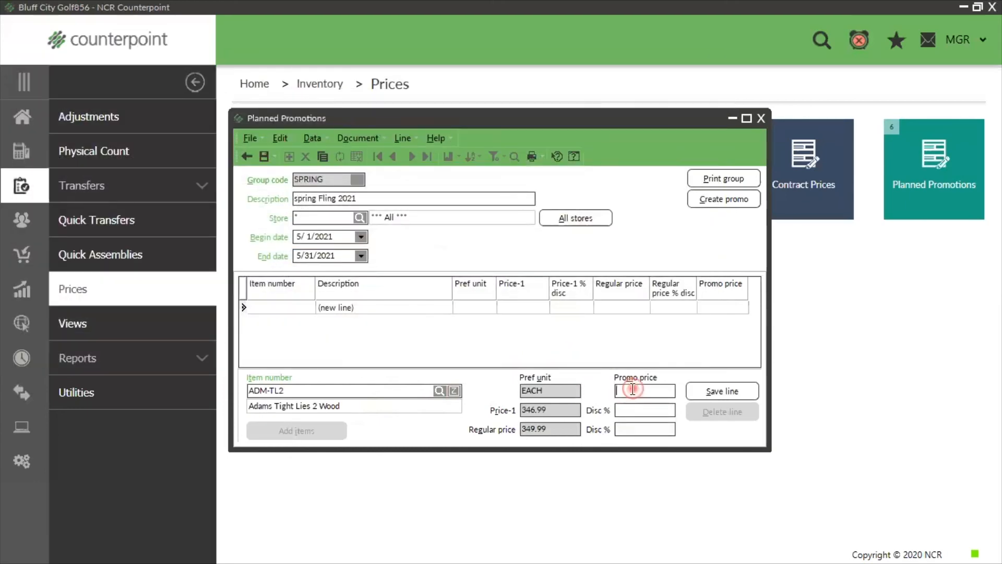
click(532, 409)
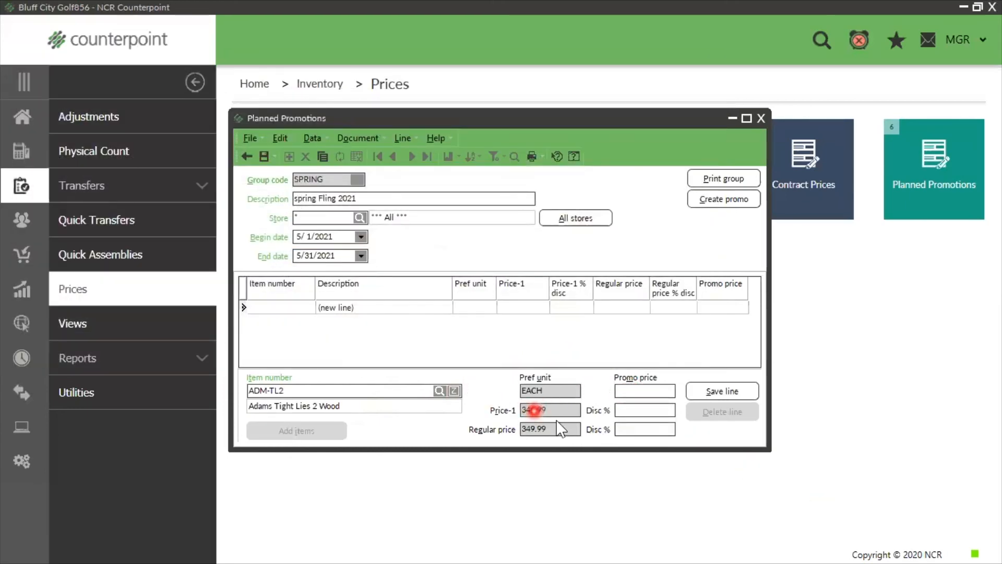
click(563, 411)
text(300.)
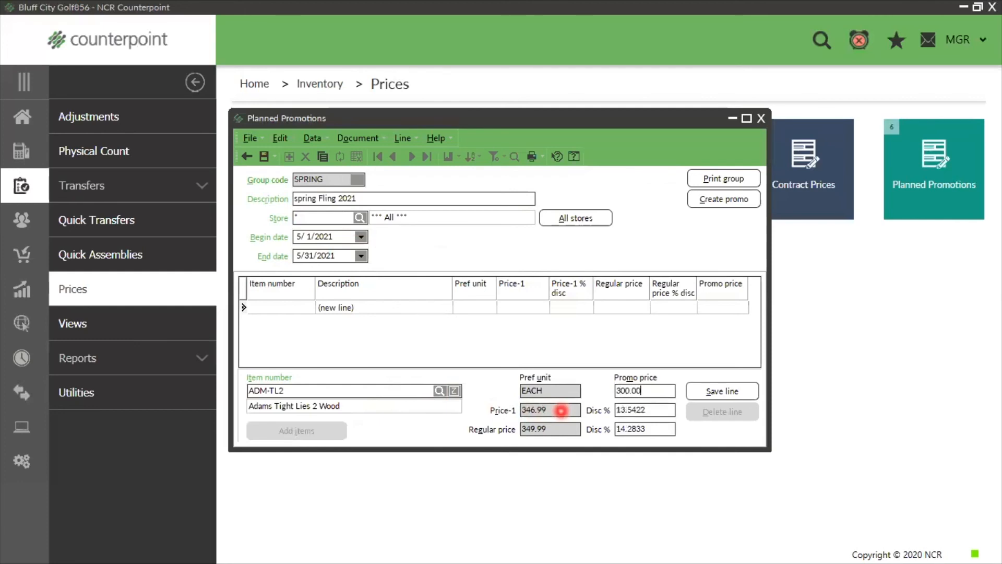
click(714, 389)
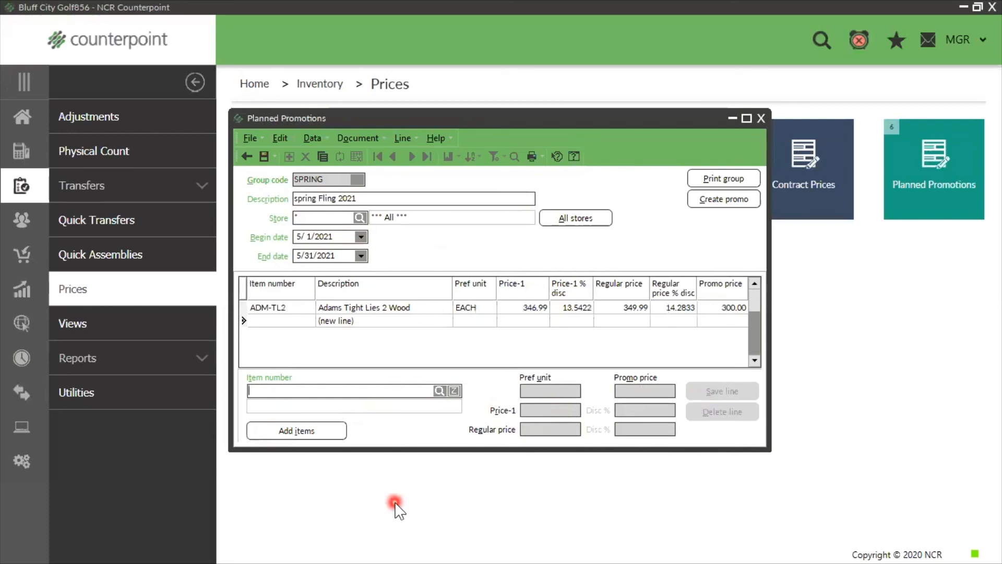
Step: Start adding items in bulk, restricting the sub-category range to CLUBS through CLUBS
click(302, 434)
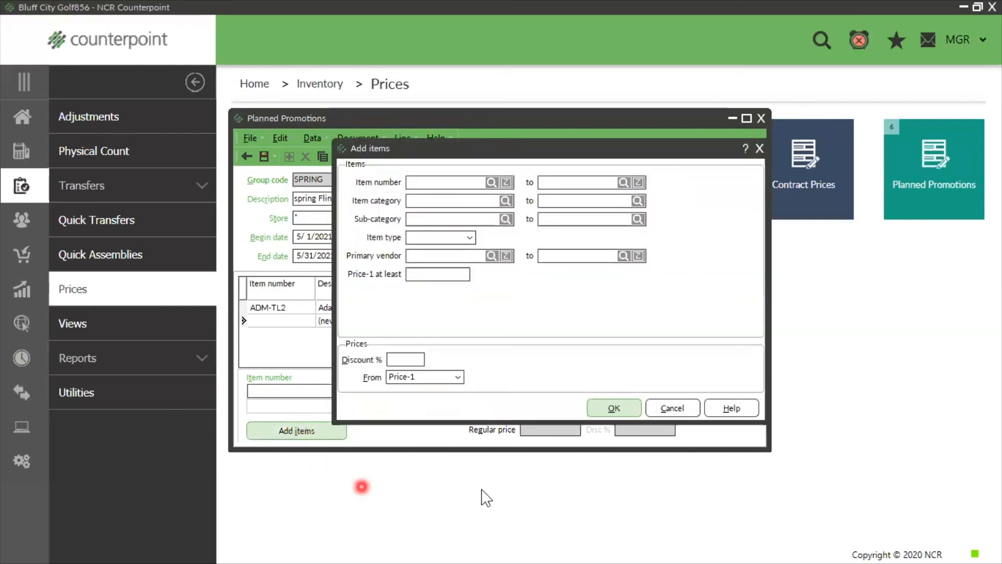
click(507, 219)
click(543, 400)
click(638, 220)
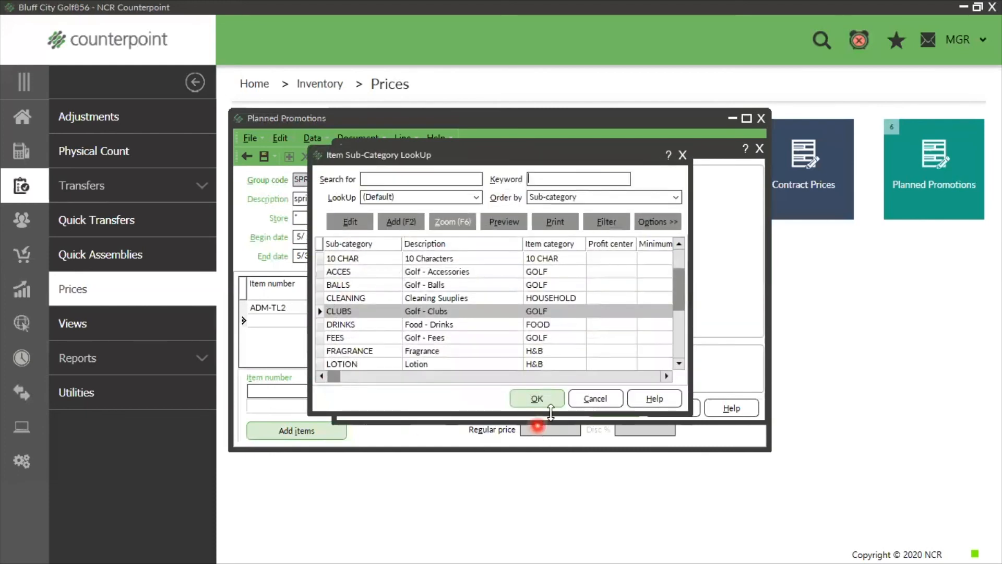
click(551, 400)
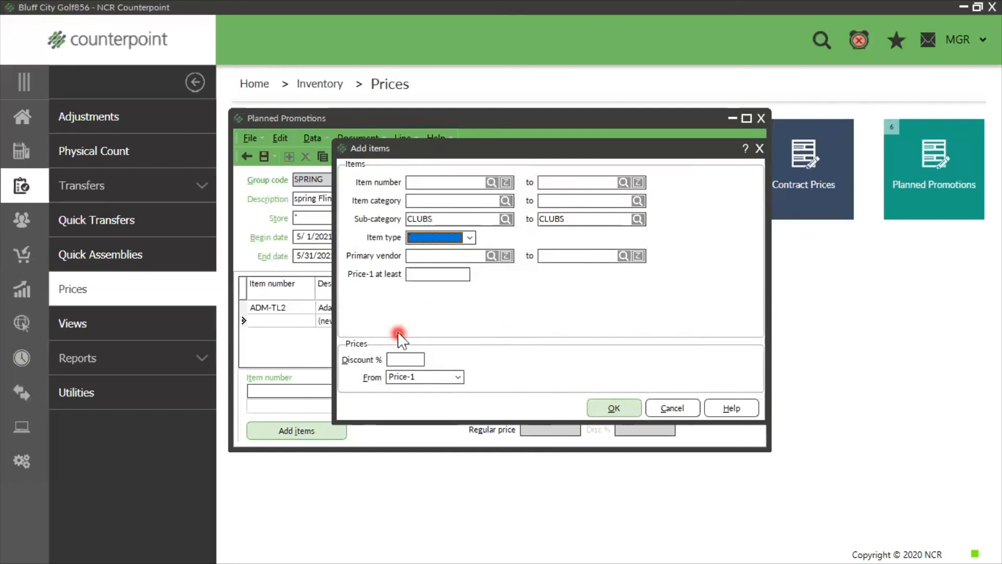
Step: Add the filtered items at a 25% discount from Price-1, replacing the existing ADM-TL2 line
click(399, 360)
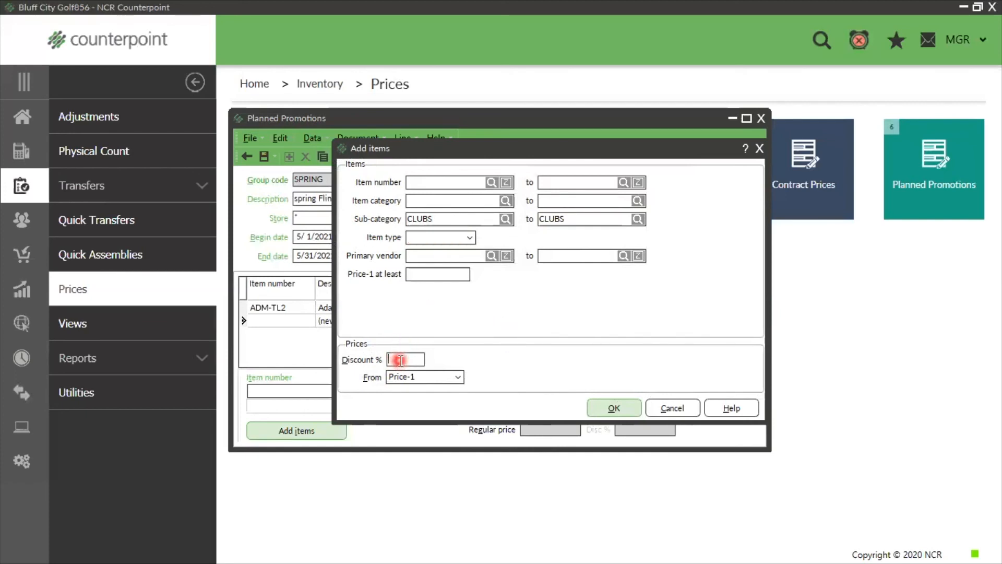
click(761, 542)
text(25)
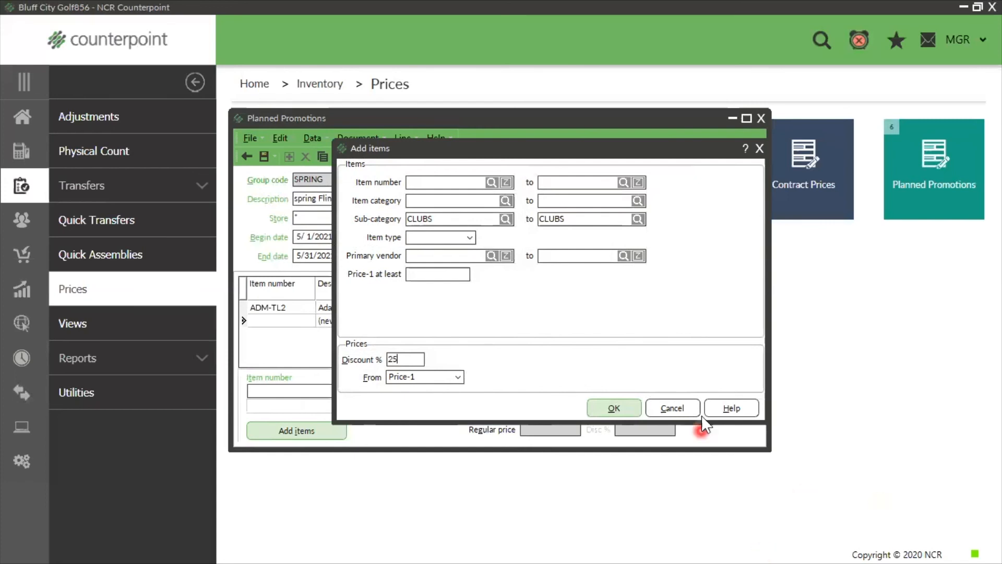
click(622, 408)
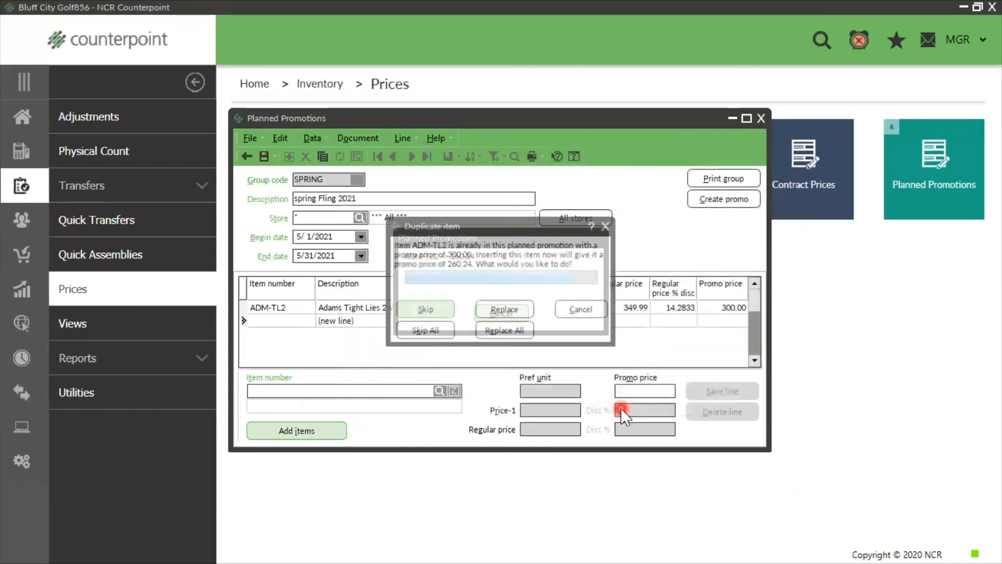
click(519, 307)
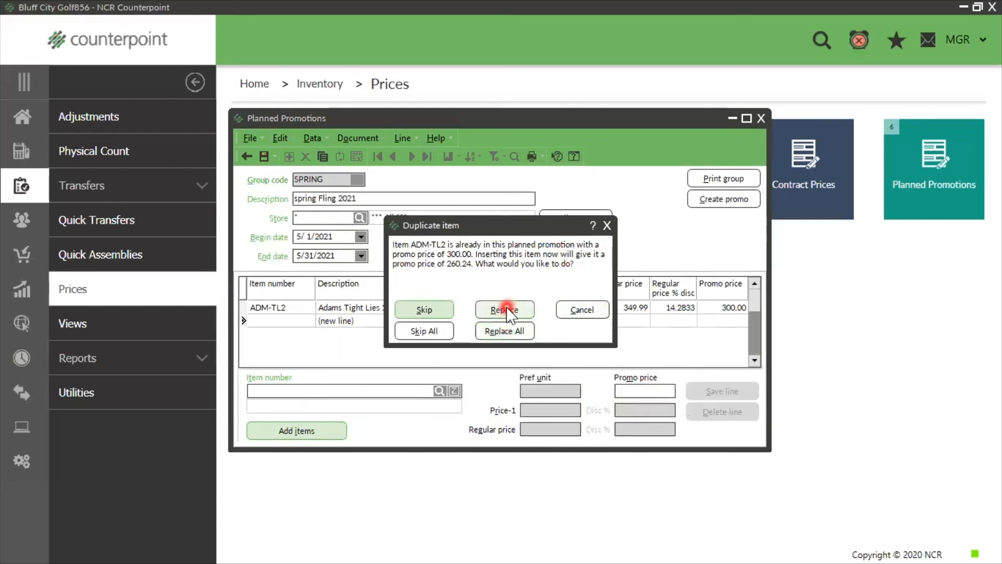
click(508, 310)
click(450, 497)
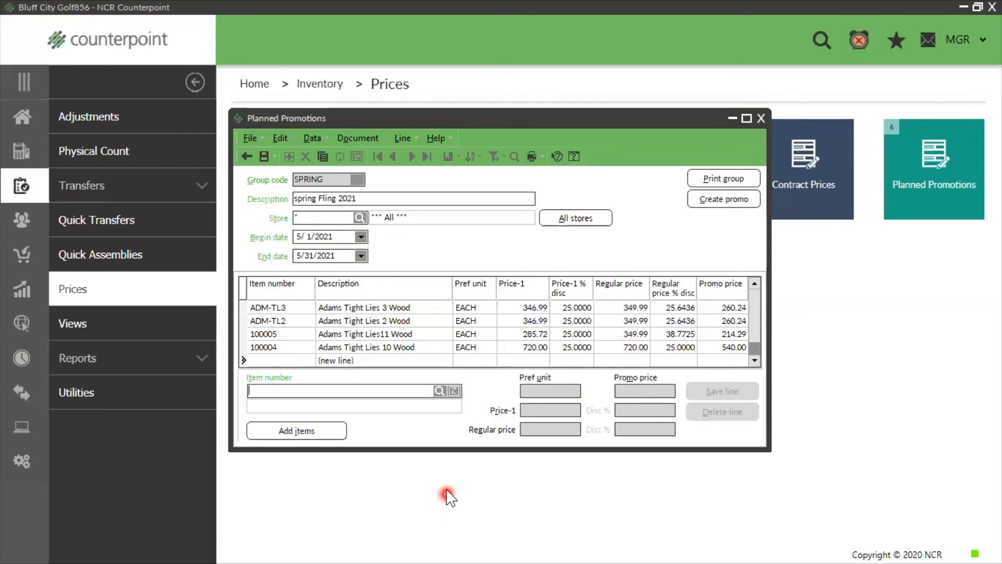
Step: Set the promo price of the ADM-TL3 (Adams Tight Lies 3 Wood) line to 300
click(468, 307)
click(641, 412)
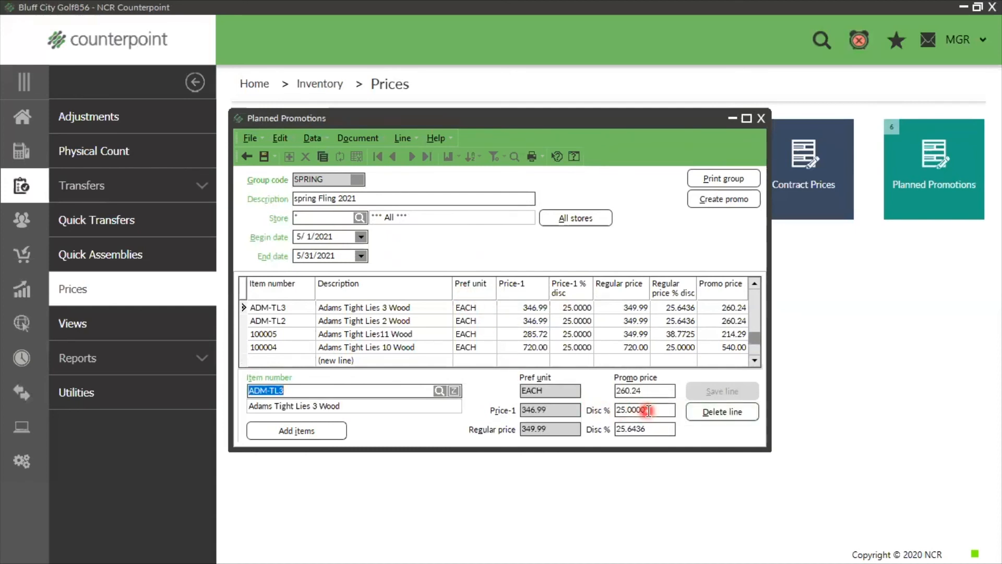
drag(642, 411, 563, 406)
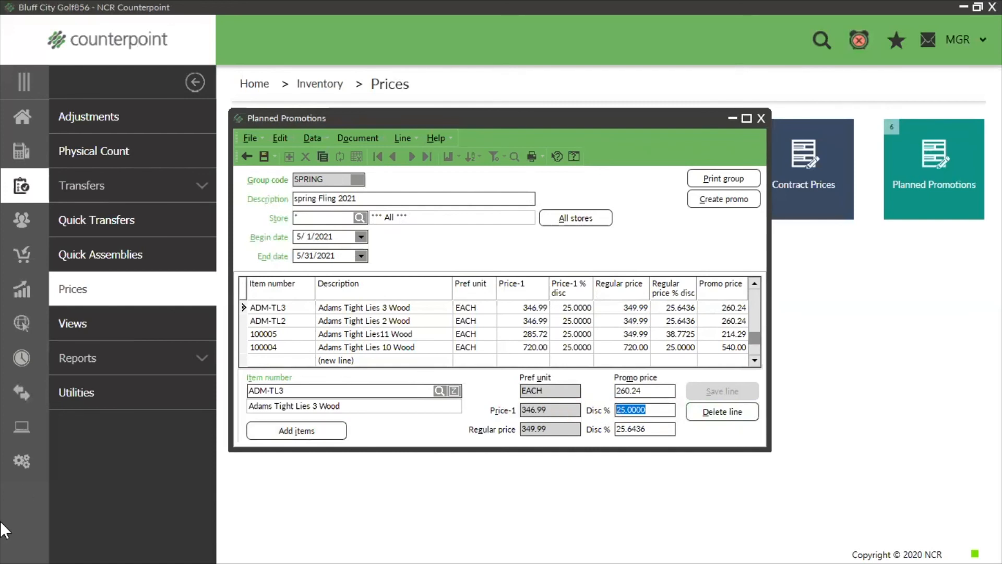
drag(647, 390, 562, 405)
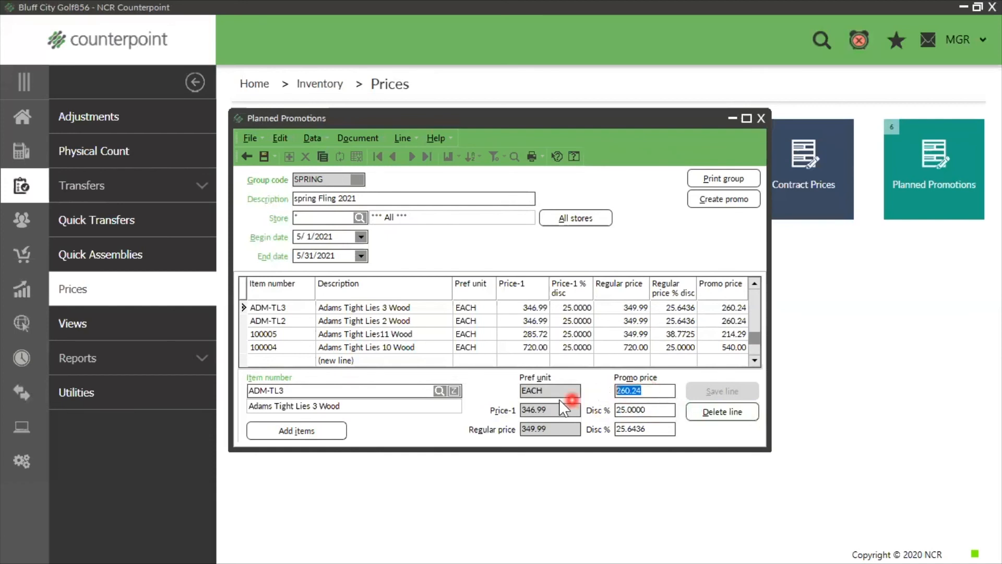
text(300)
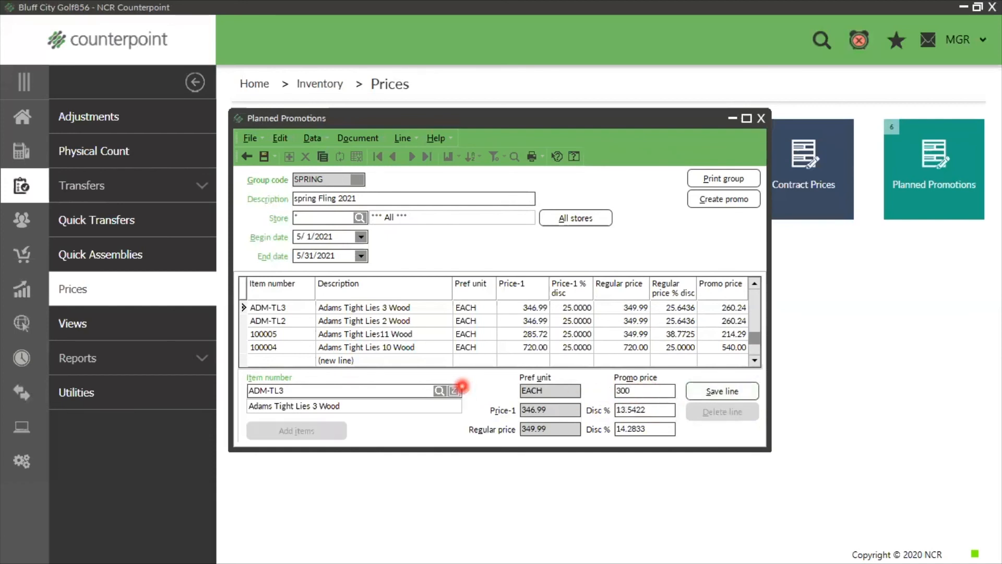
Step: Set the Price-1 discount of the ADM-TL3 line to 50% and save the planned promotion
click(653, 411)
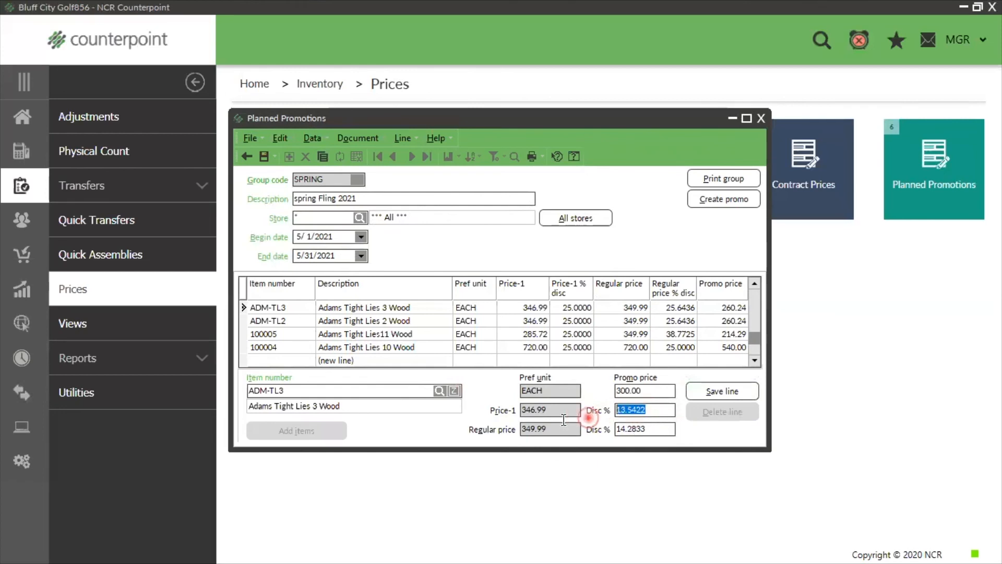
text(50)
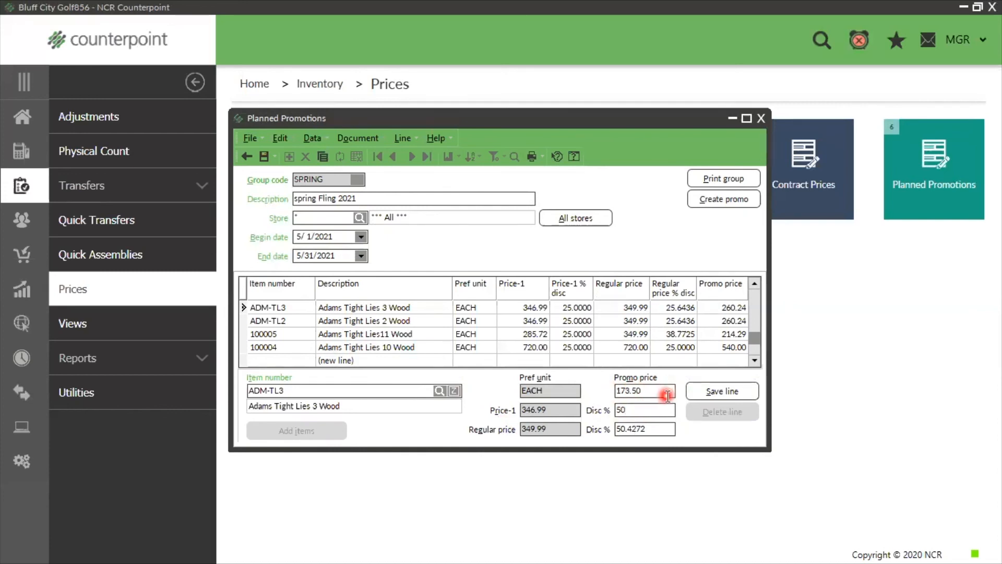
click(265, 155)
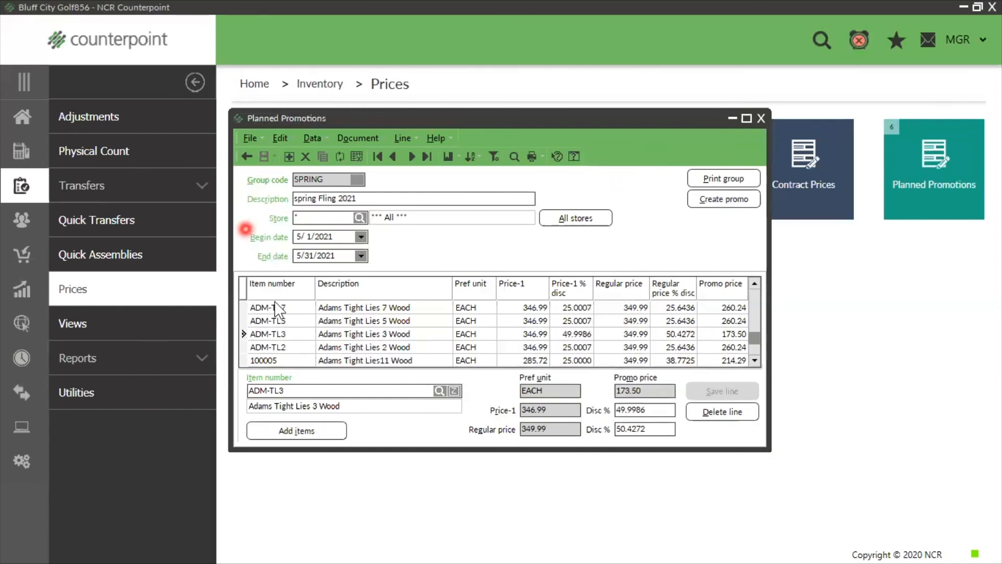
Step: Start creating the promo from the SPRING group and exit the Planned Promotions report preview
click(727, 200)
click(727, 201)
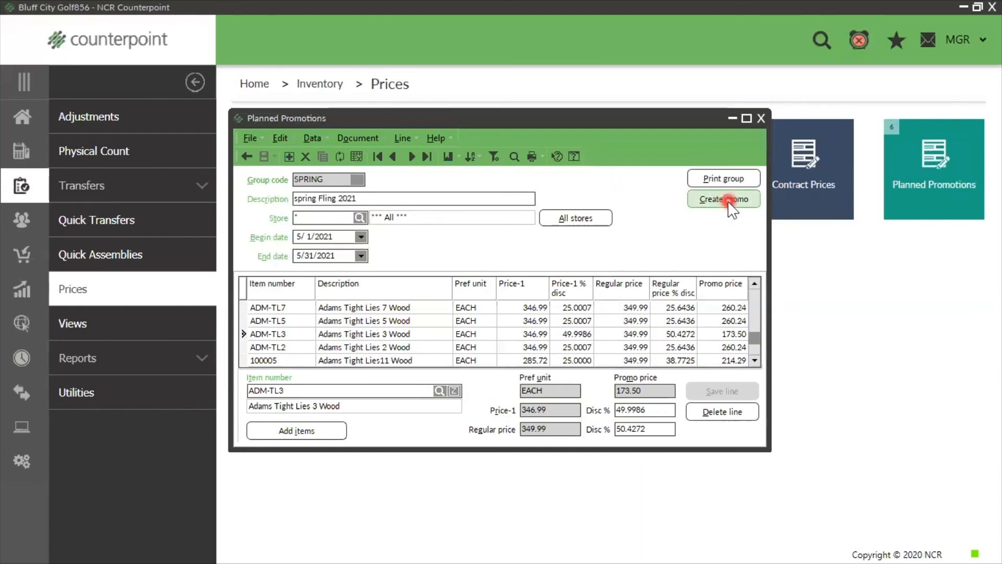
click(728, 201)
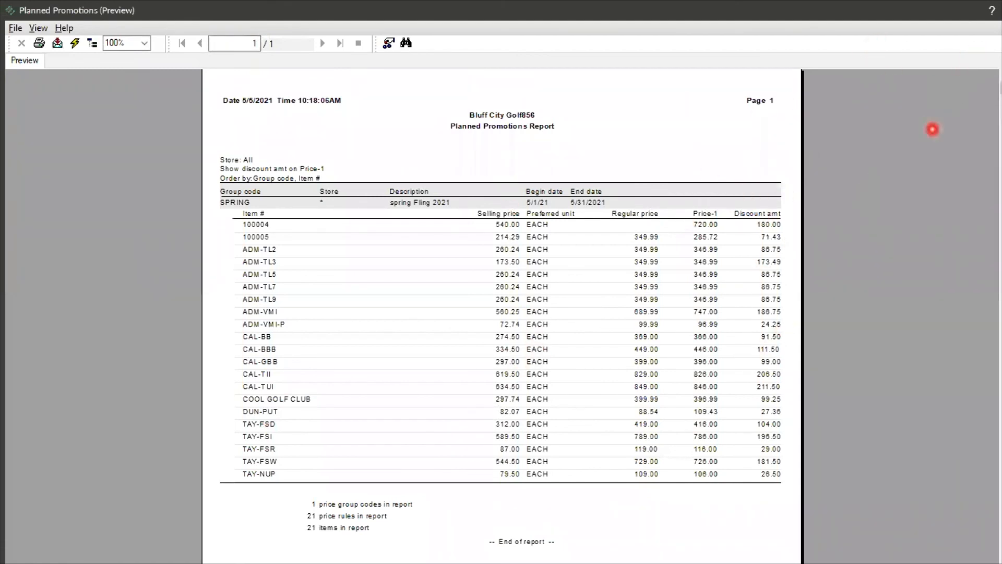
click(22, 27)
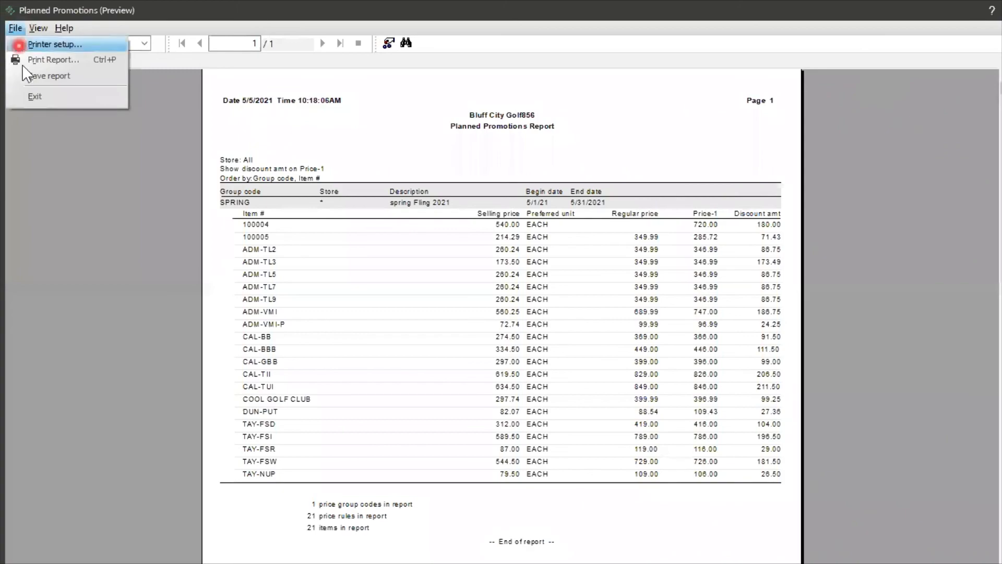
click(36, 93)
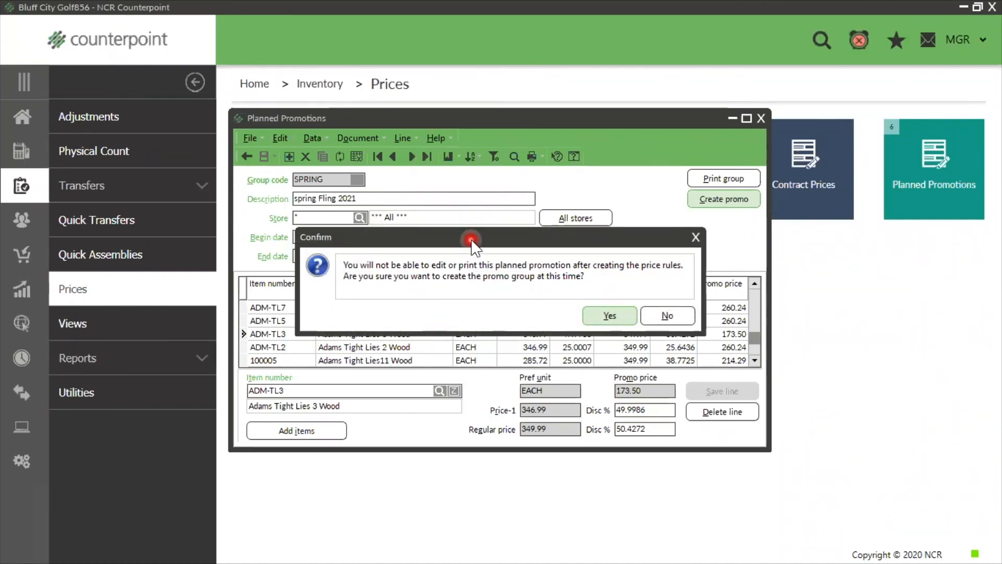
Step: Confirm creating the SPRING promo group and its price rules, and dismiss the completion notice
drag(482, 227, 706, 108)
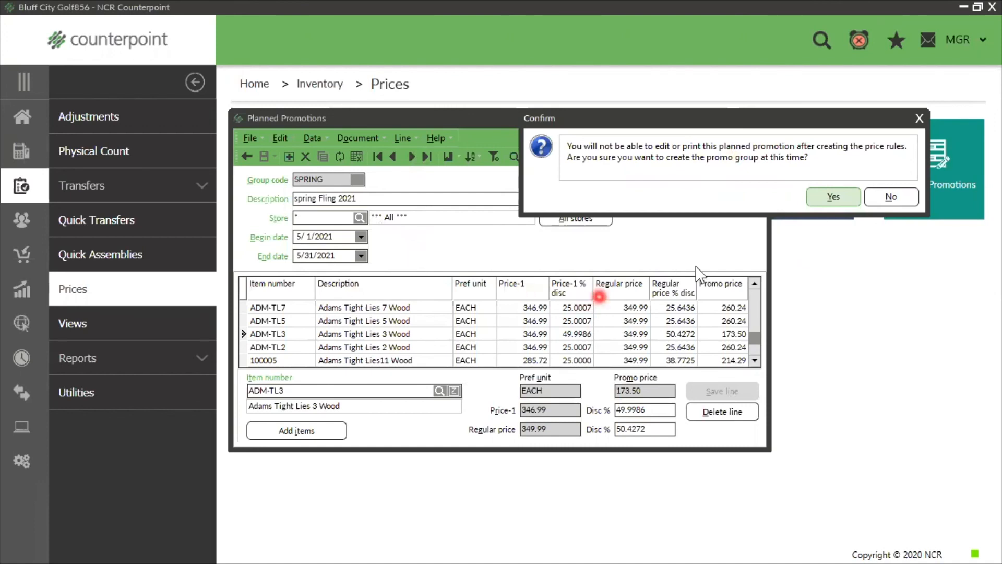
click(832, 199)
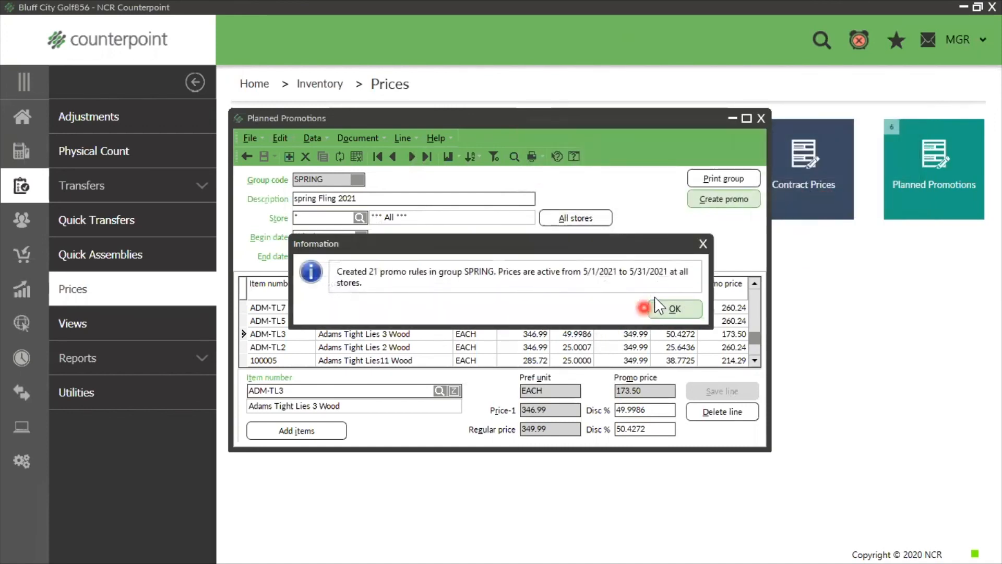
click(663, 310)
Step: Close and reopen Planned Promotions to check for remaining planned groups, and close it again
click(760, 118)
click(957, 180)
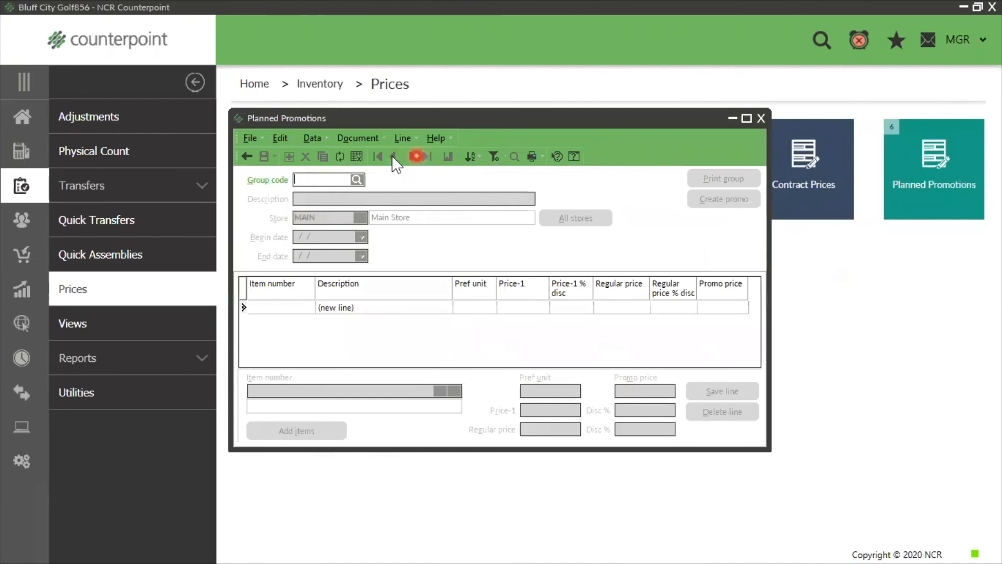
click(761, 117)
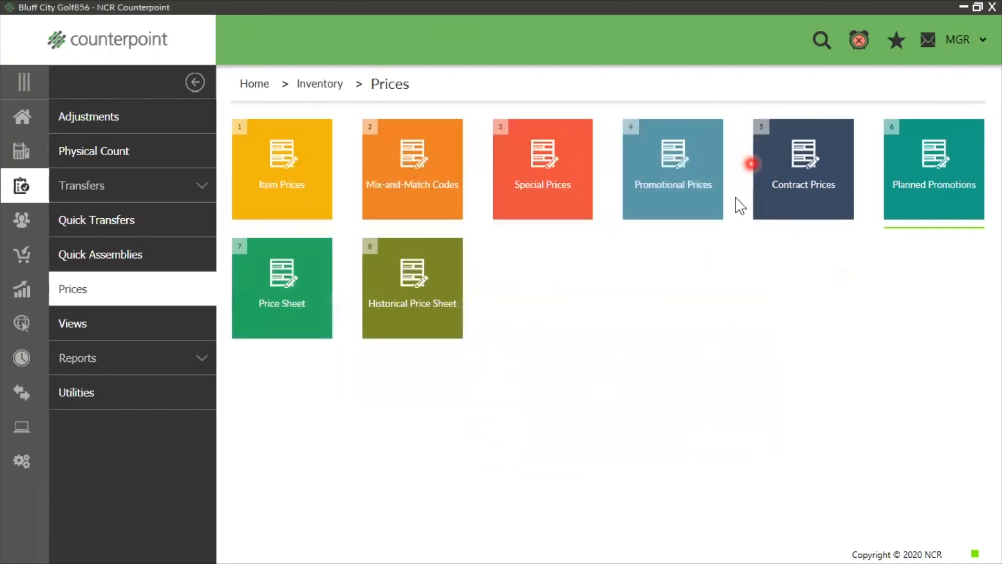
Step: Open the SPRING group in Promotional Prices and examine its dates and price rules
click(667, 163)
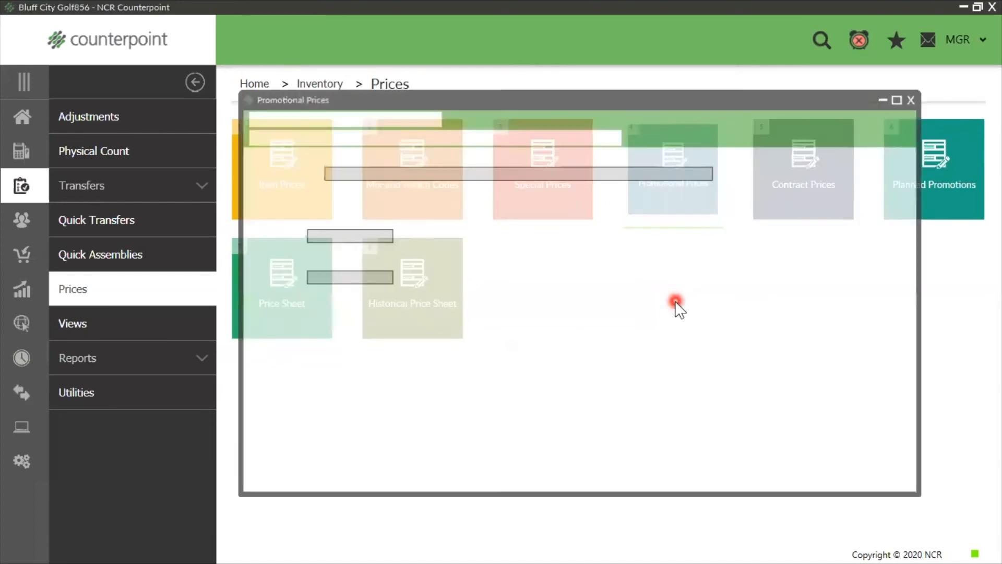
click(435, 137)
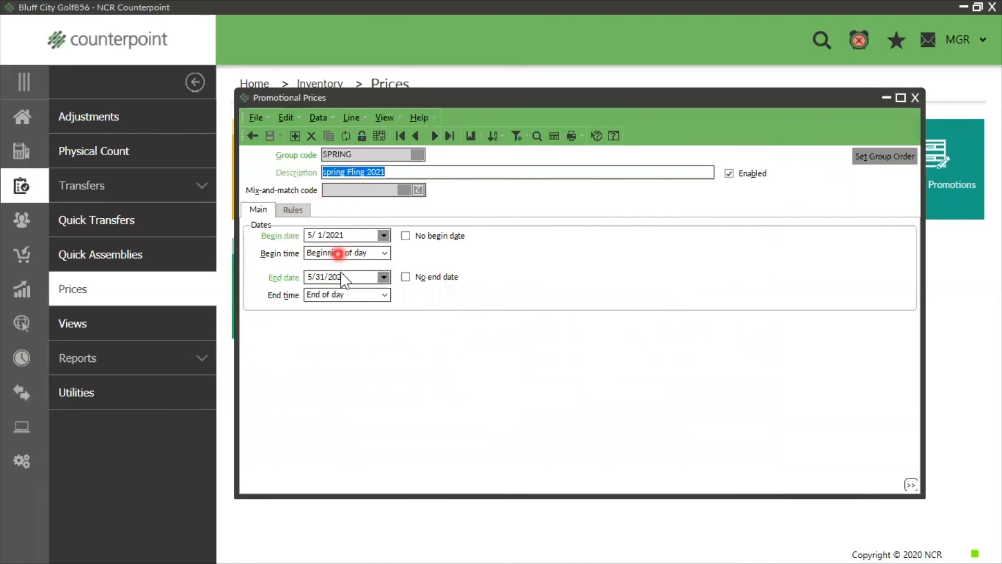
click(293, 209)
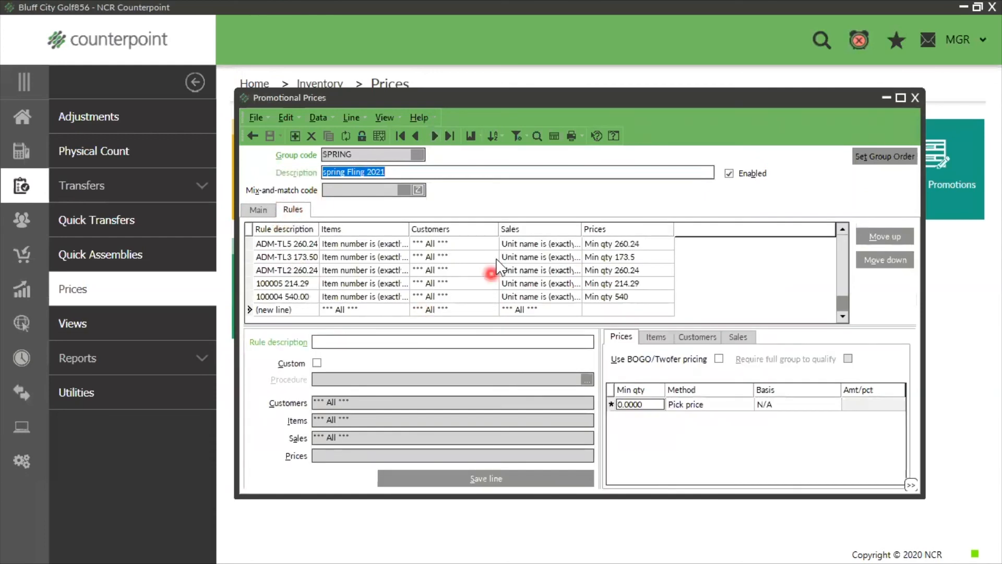
Step: Examine the ADM-TL5 rule's price and customer filter in the SPRING group, and close Promotional Prices
click(488, 243)
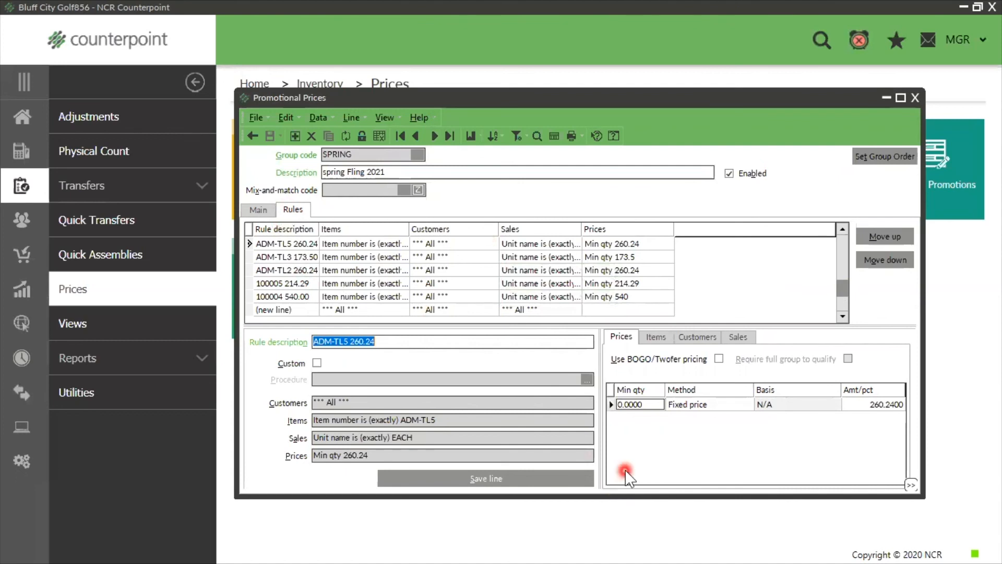
click(698, 336)
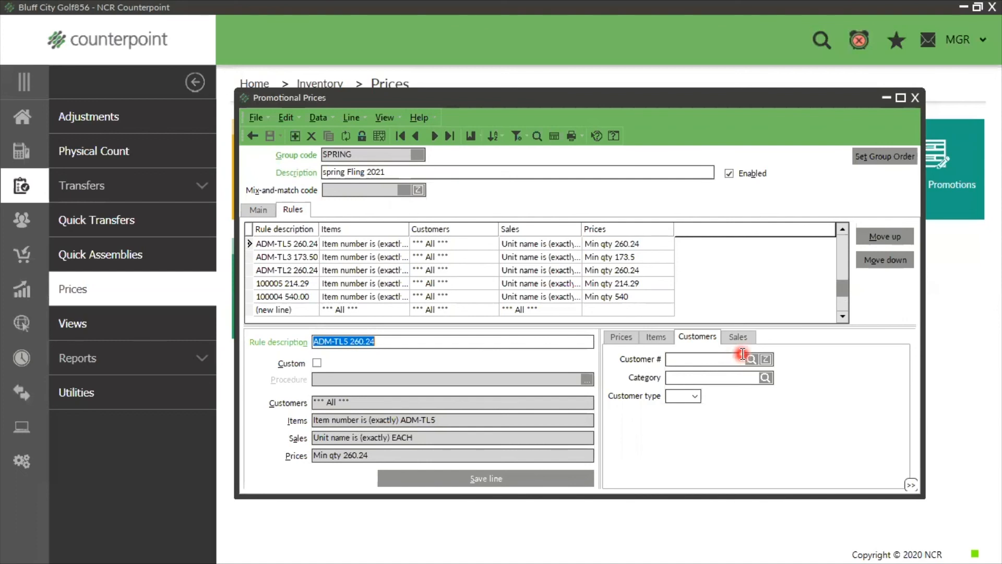
click(724, 379)
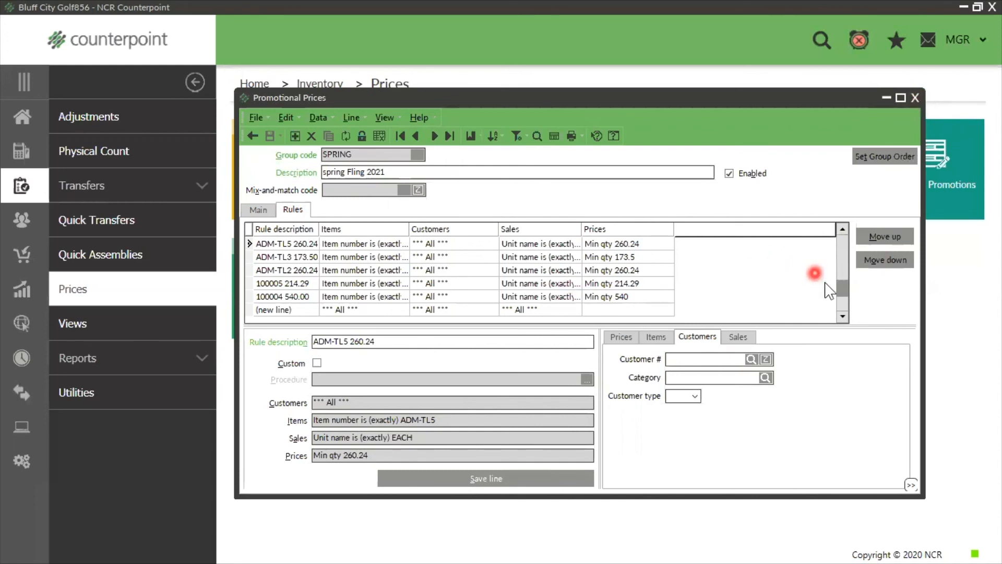
click(842, 289)
drag(842, 287, 836, 243)
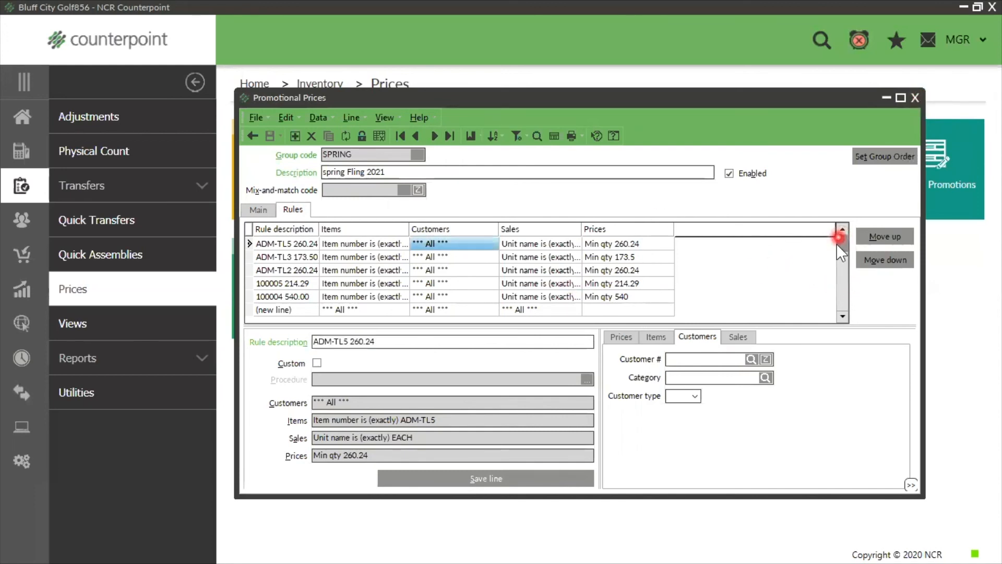
click(913, 98)
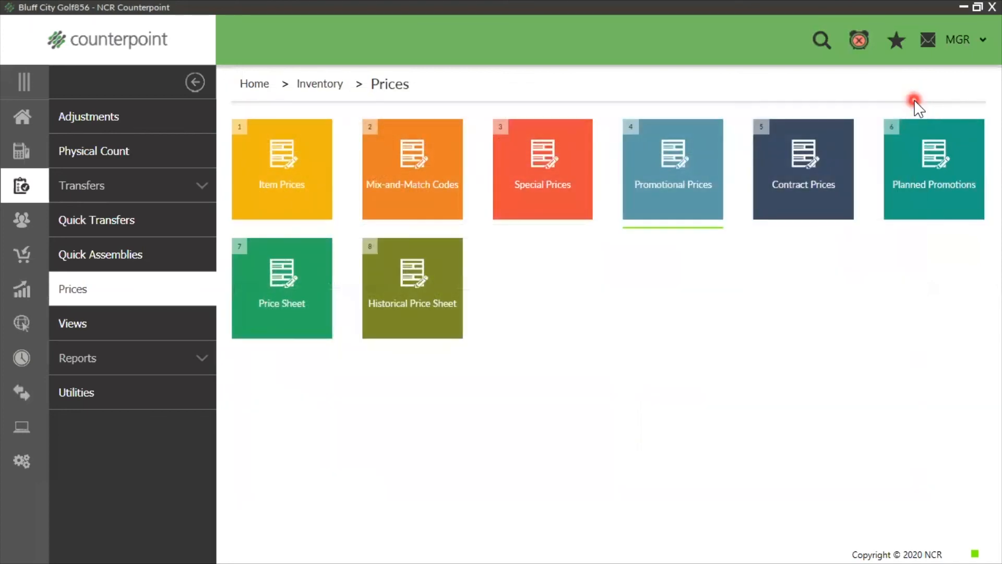
Step: Open the inventory Price Test utility, get the price for item ADM-TL2, and close the test
click(29, 126)
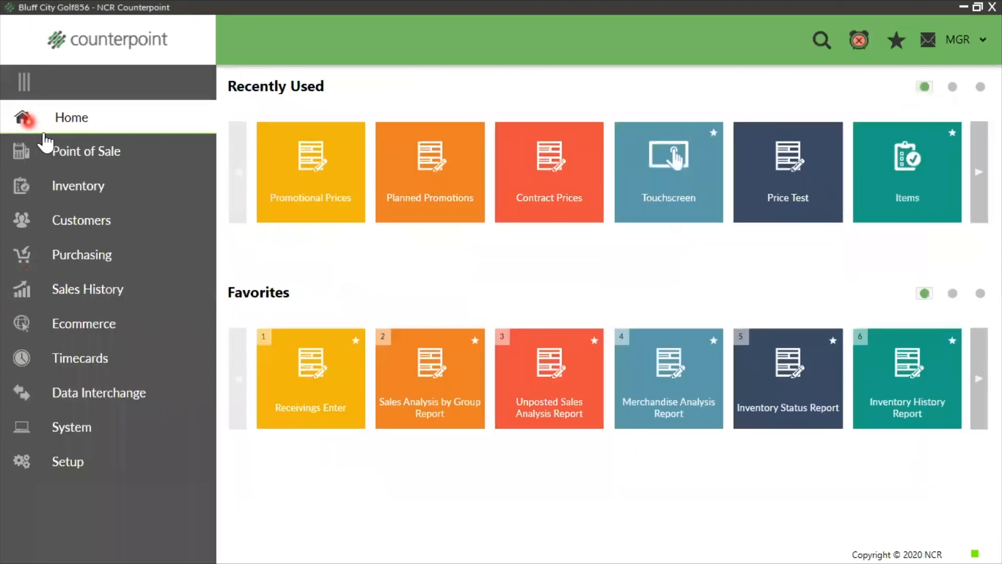
click(55, 188)
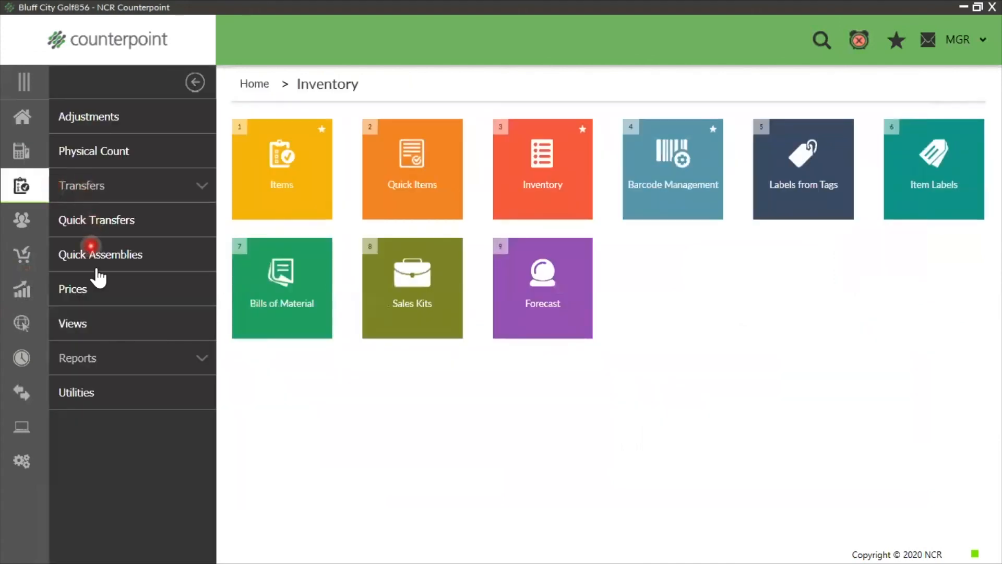
click(139, 397)
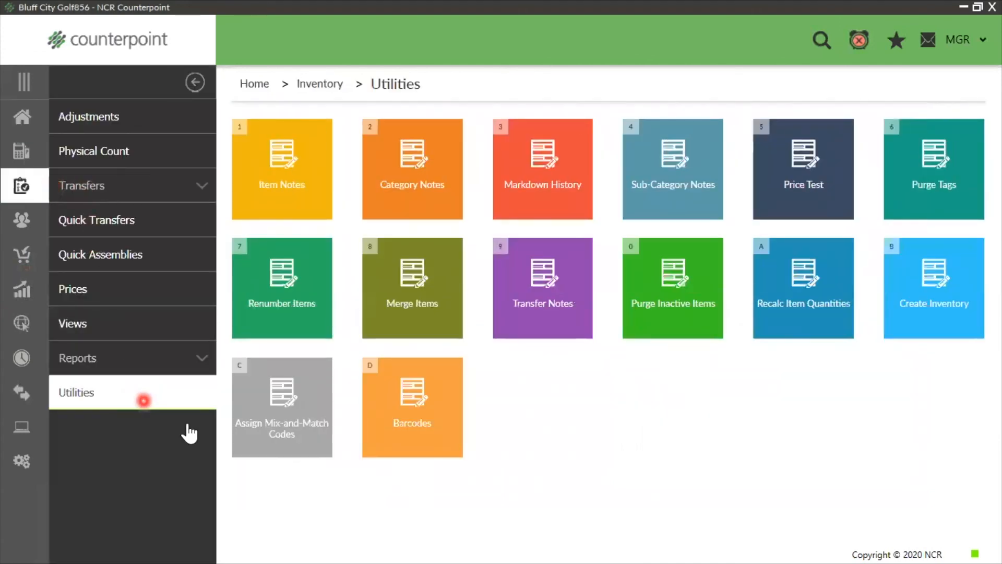
click(781, 215)
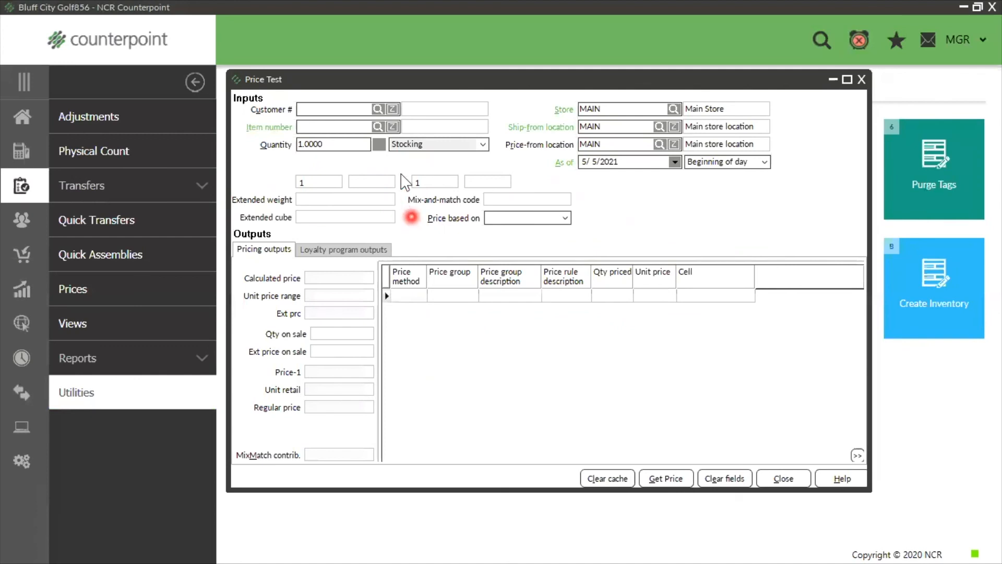
click(374, 129)
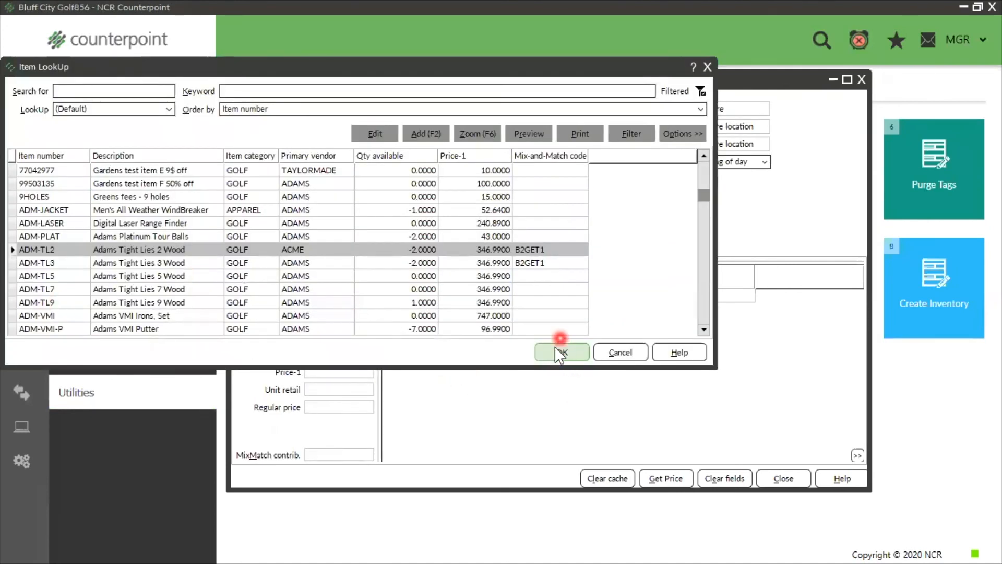
click(560, 353)
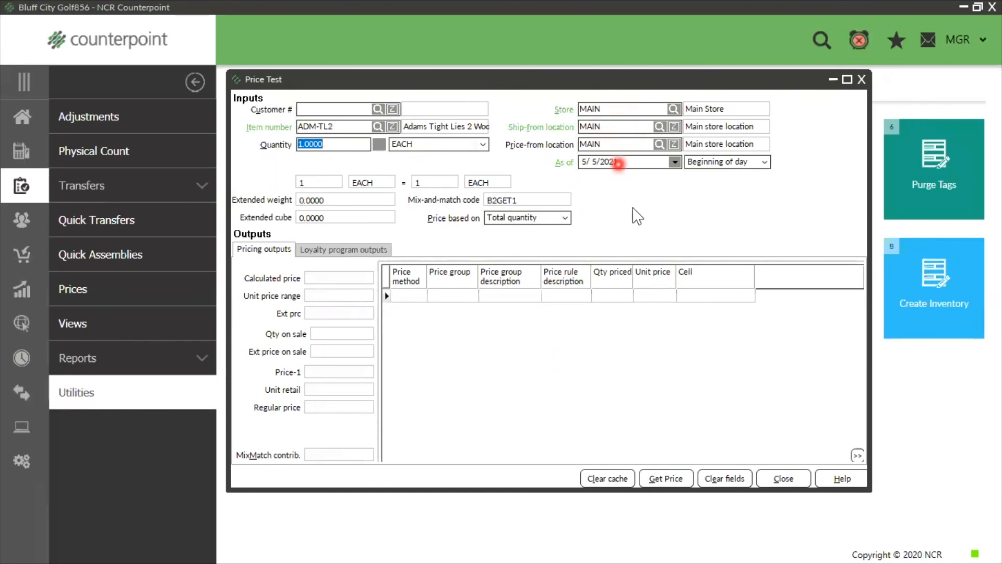
click(689, 486)
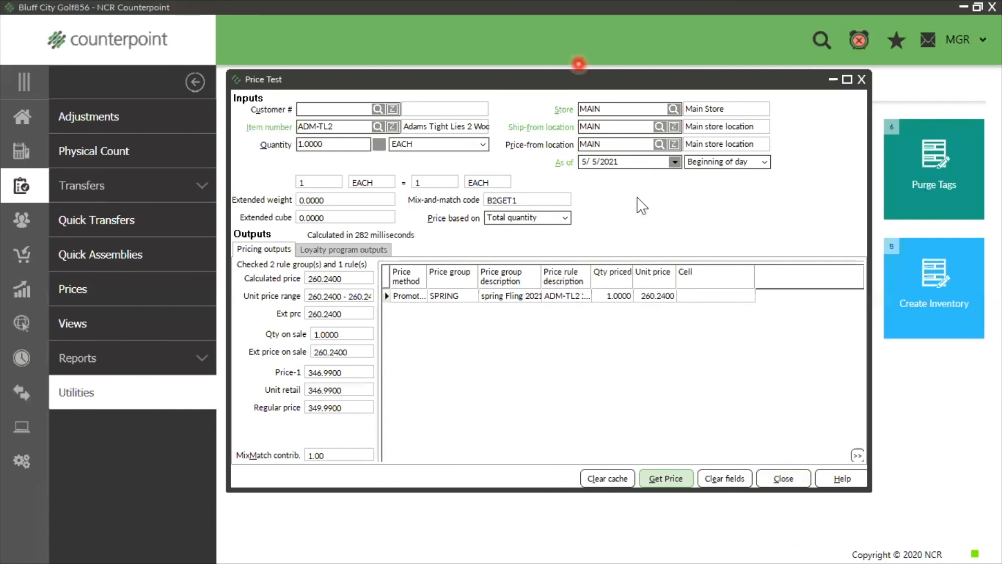
click(861, 79)
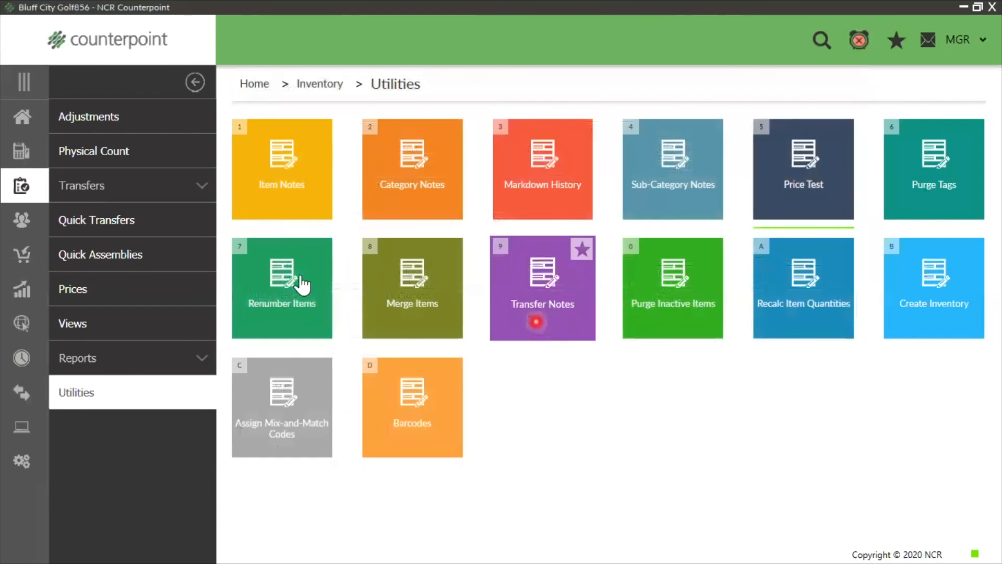
Step: Open Touchscreen ticket entry from Point of Sale to start a new ticket
click(21, 116)
click(106, 150)
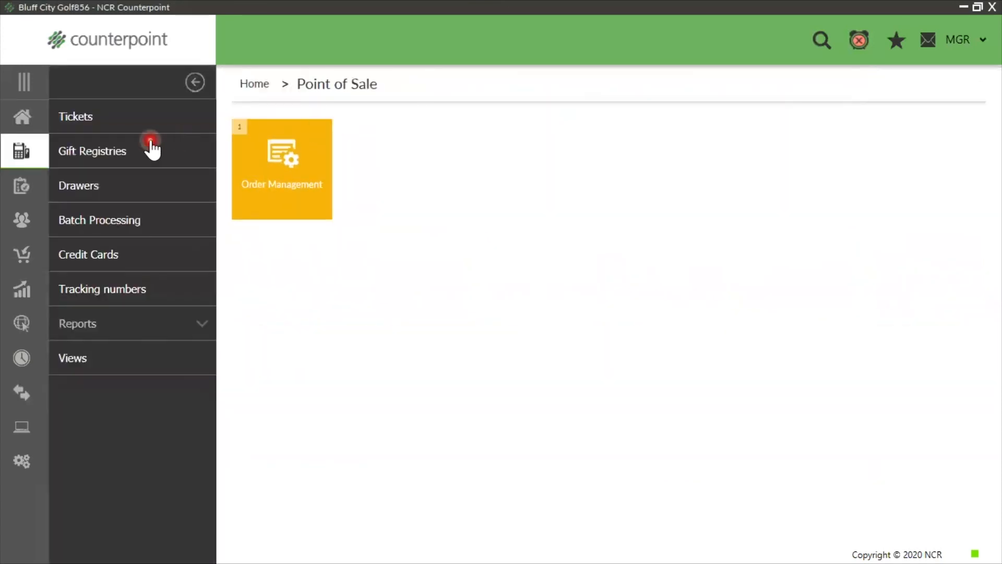
click(131, 120)
click(407, 207)
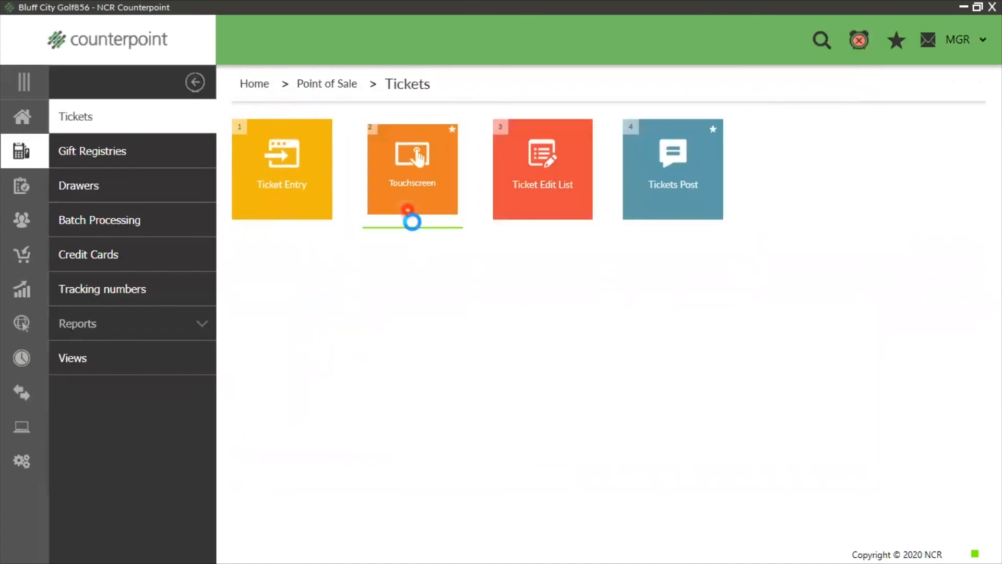
click(372, 350)
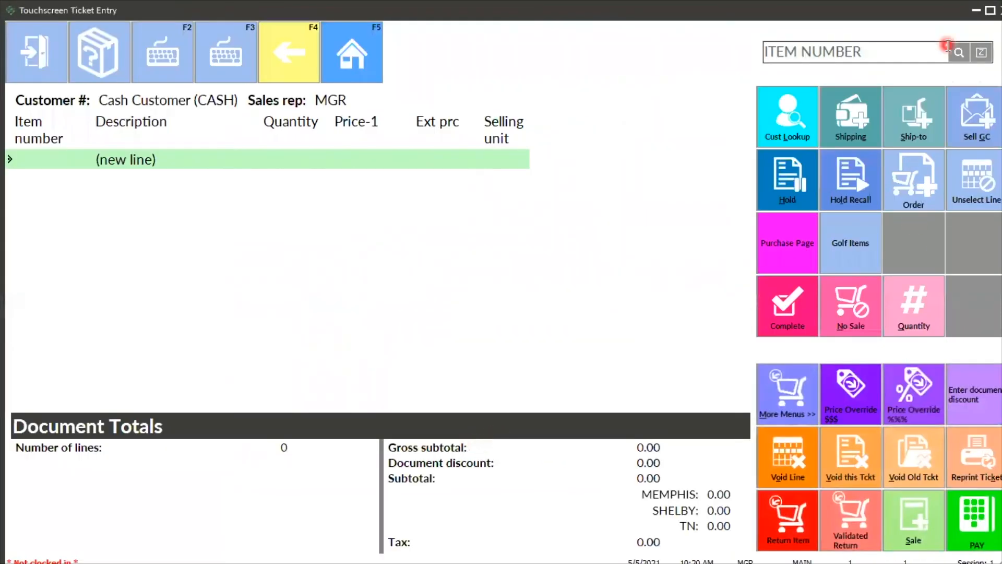
Step: Look up and add items ADM-TL3 and ADM-TL5 to the cash customer's ticket
click(959, 57)
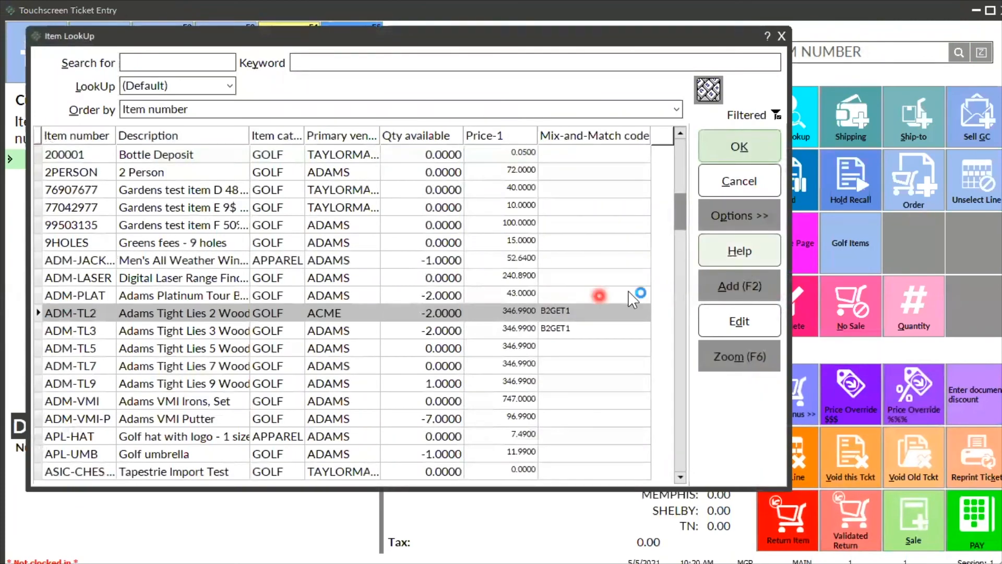
click(208, 333)
click(739, 144)
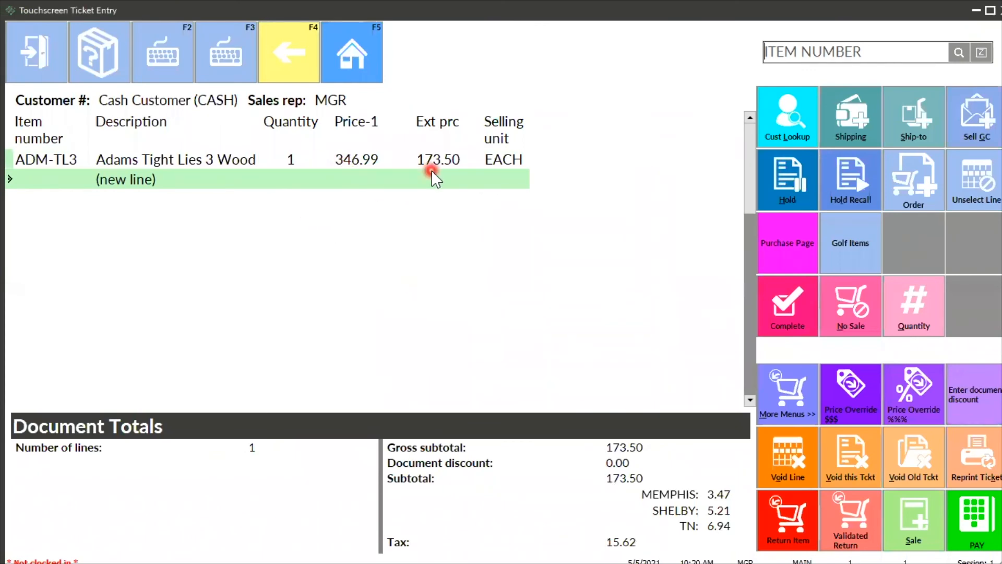
click(960, 52)
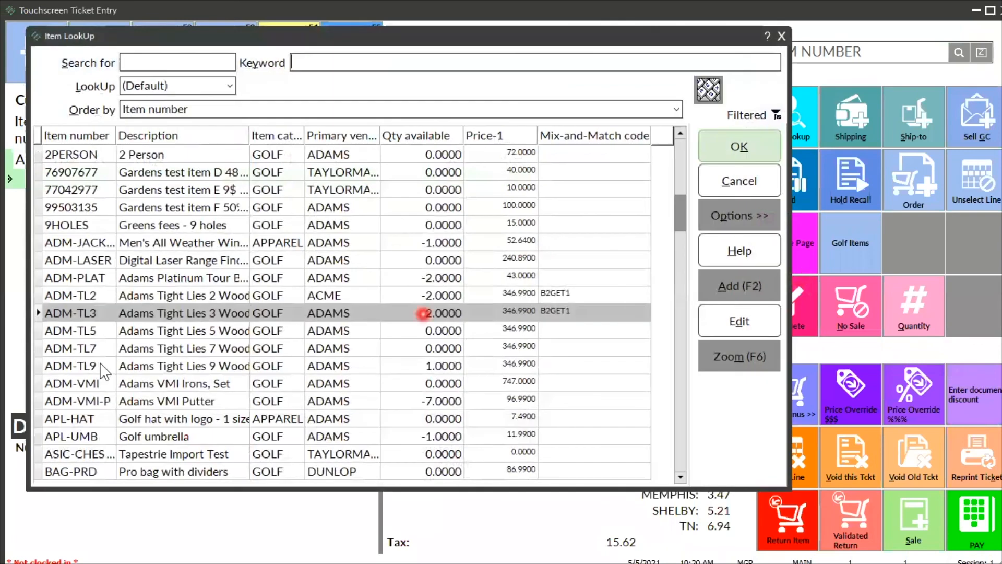
click(112, 331)
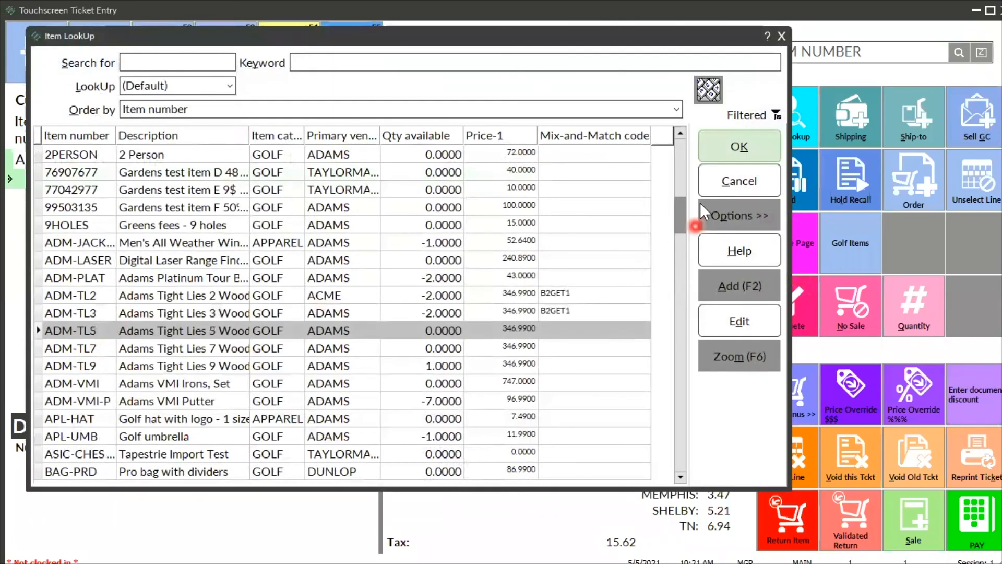
click(751, 147)
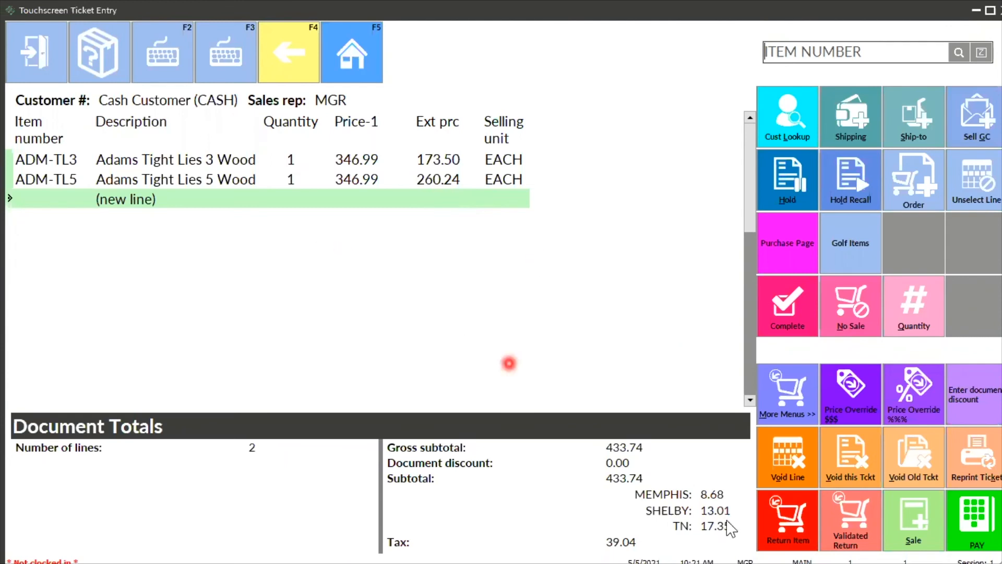
Step: Pay the full ticket balance in cash and complete the ticket
click(972, 527)
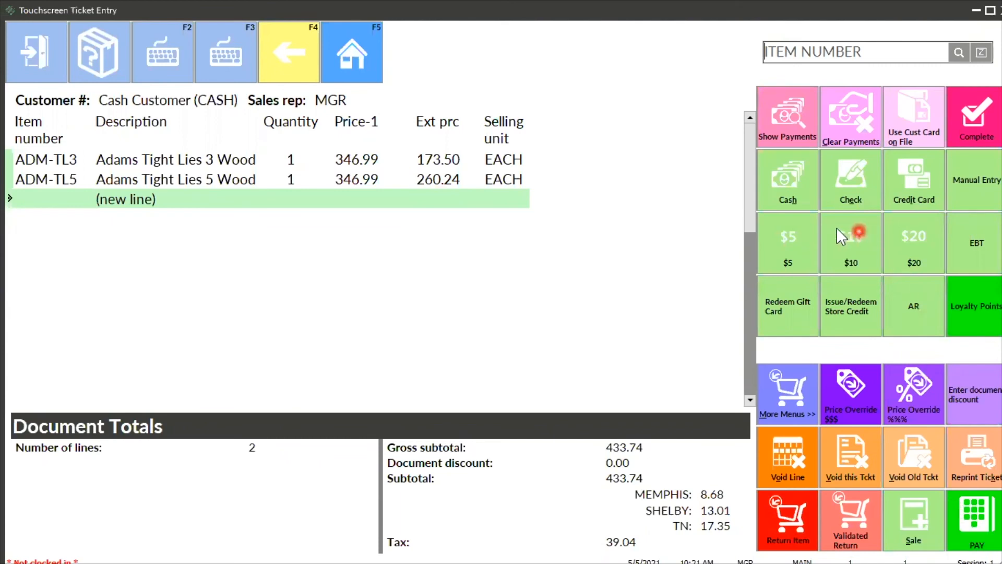
click(798, 203)
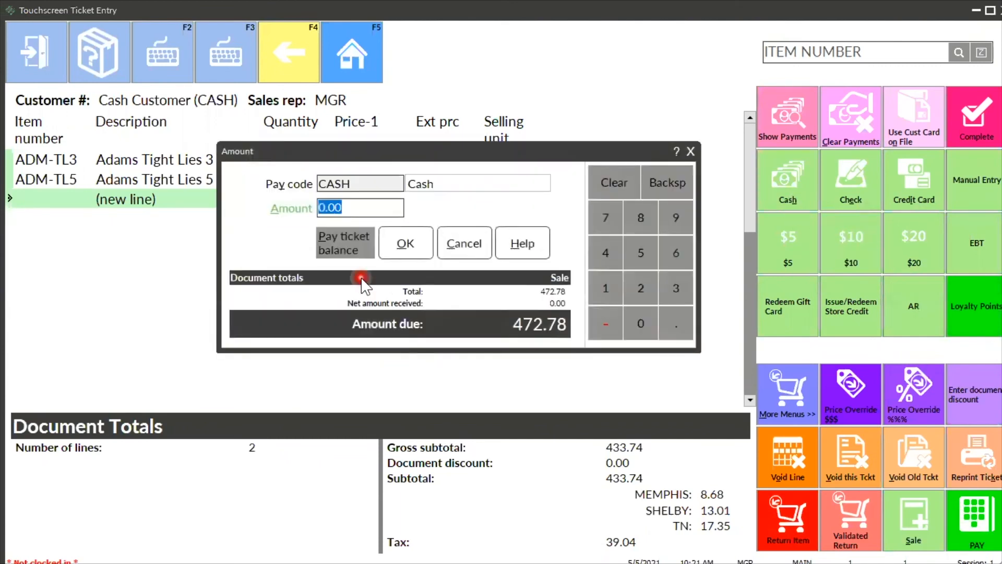
click(355, 249)
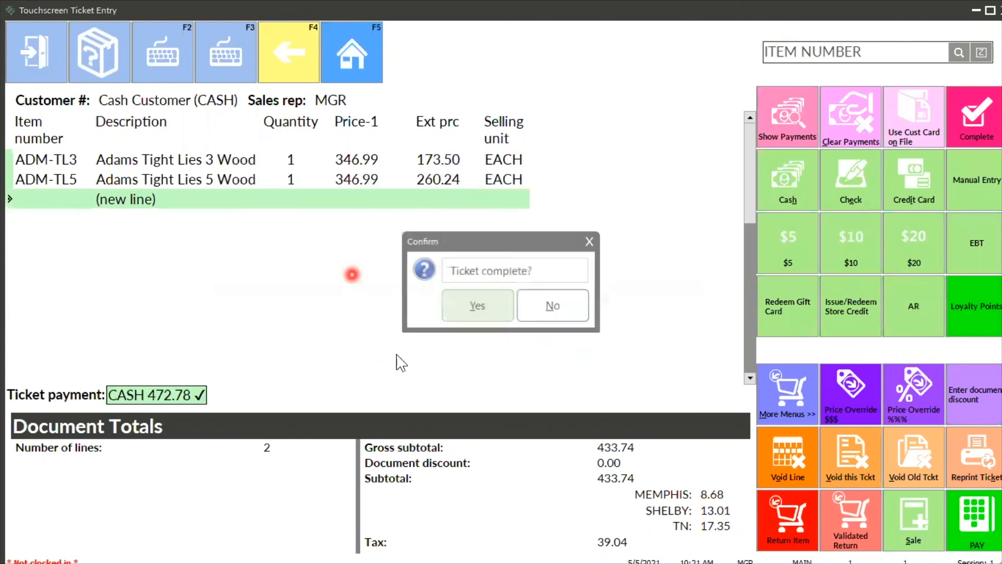
click(481, 309)
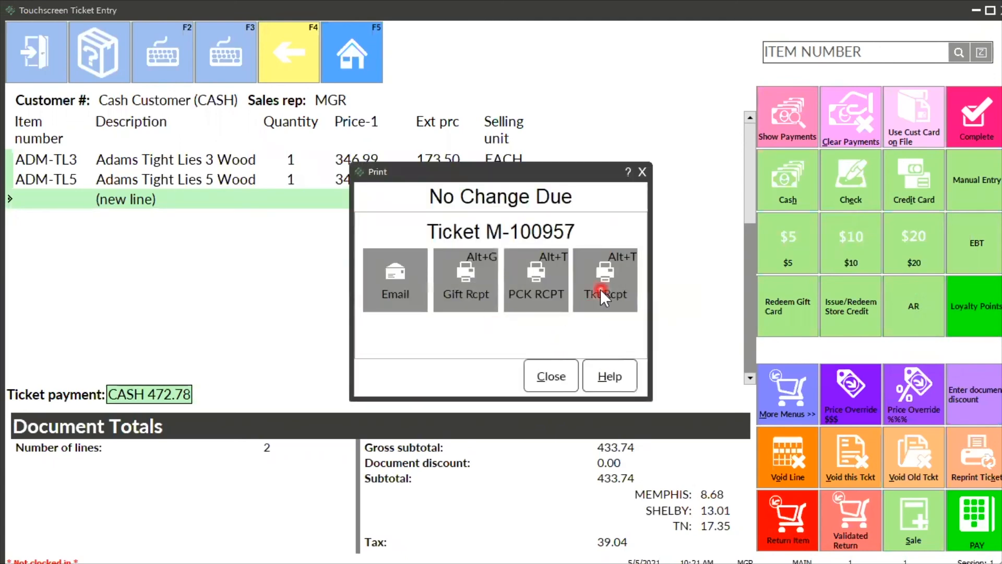
Step: Preview the ticket receipt to examine the promotional savings, and close the preview and print window
click(604, 319)
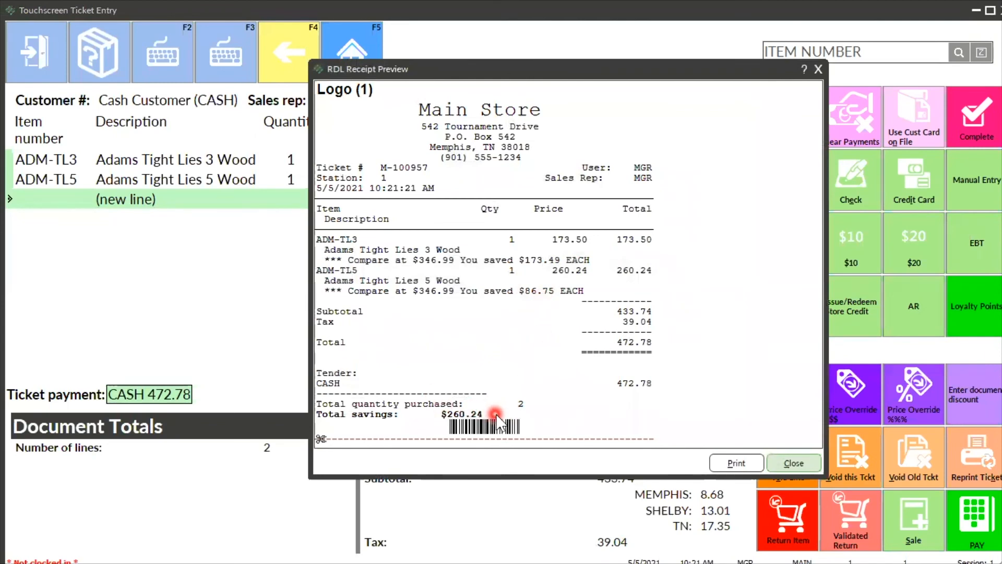
click(818, 70)
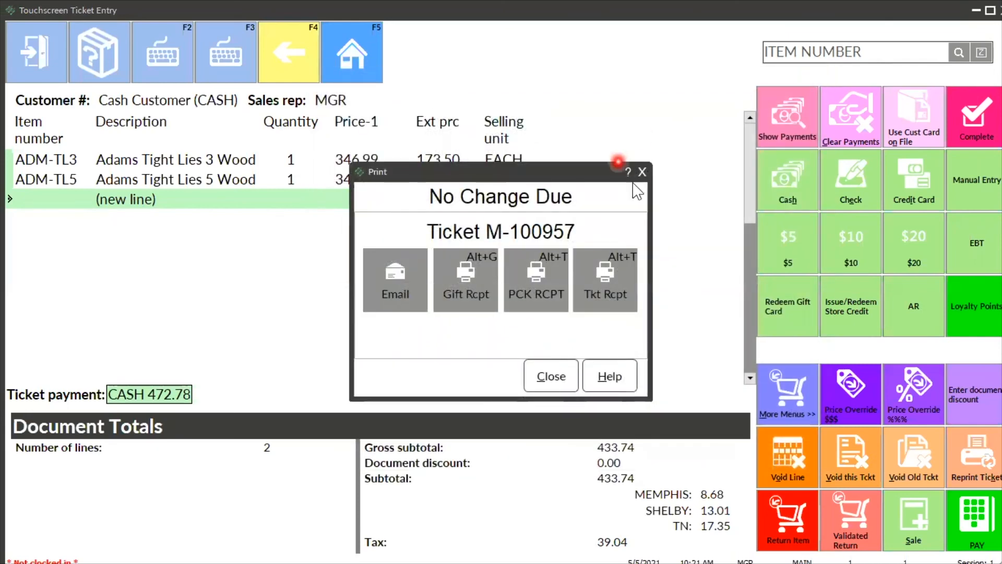
click(642, 170)
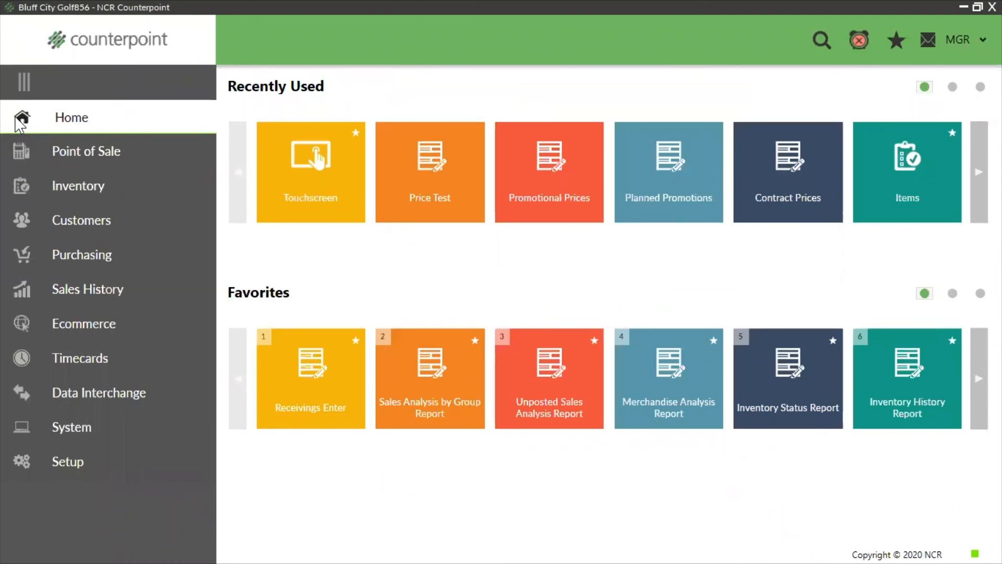
Step: Open the Point of Sale store setup and load the MAIN store record
click(107, 462)
click(157, 255)
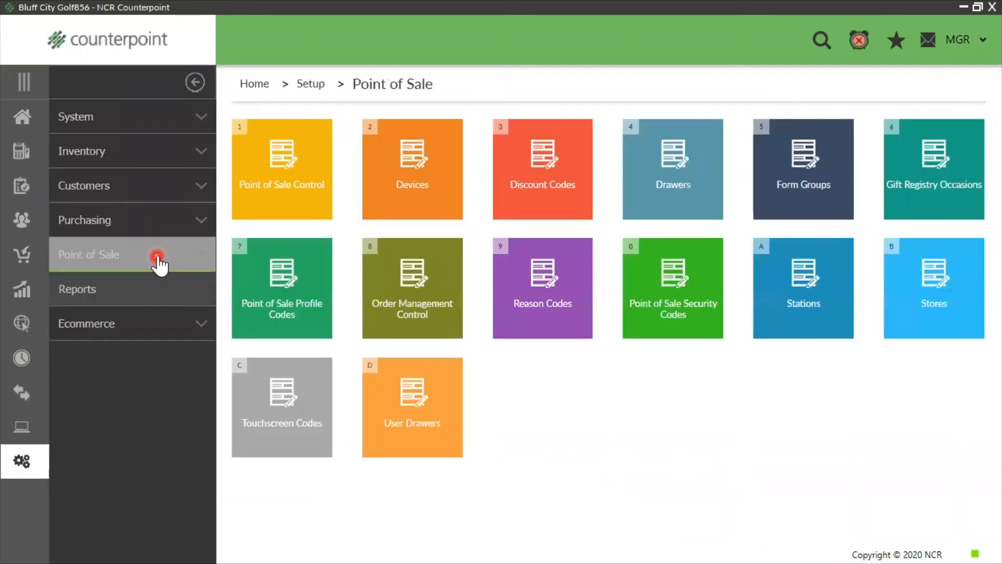
click(949, 324)
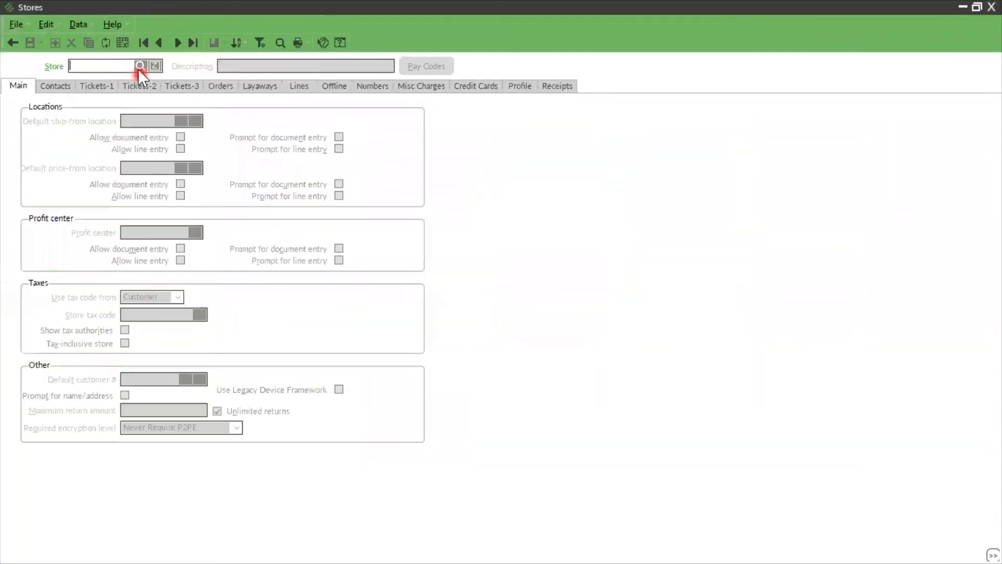
click(139, 66)
click(368, 287)
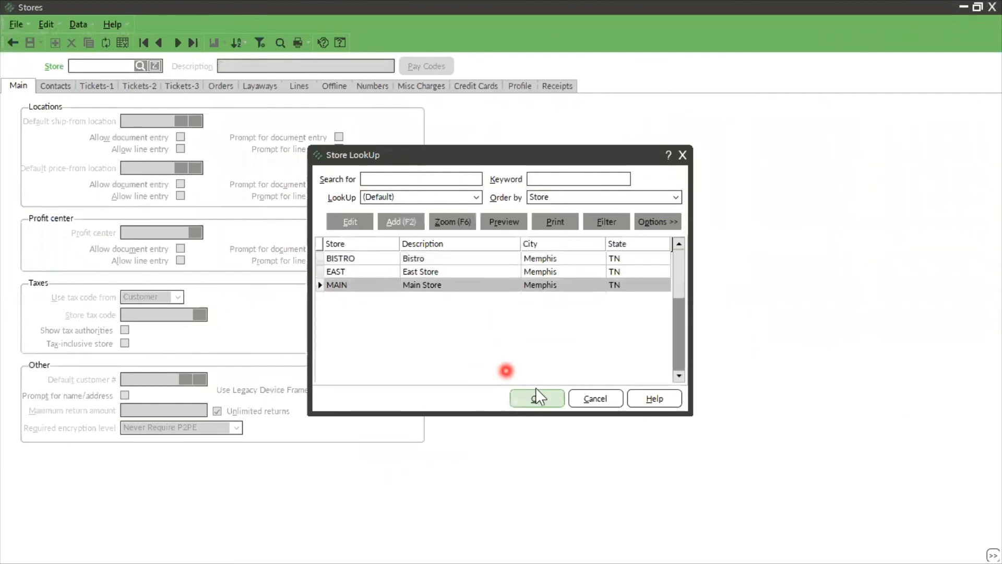
click(537, 398)
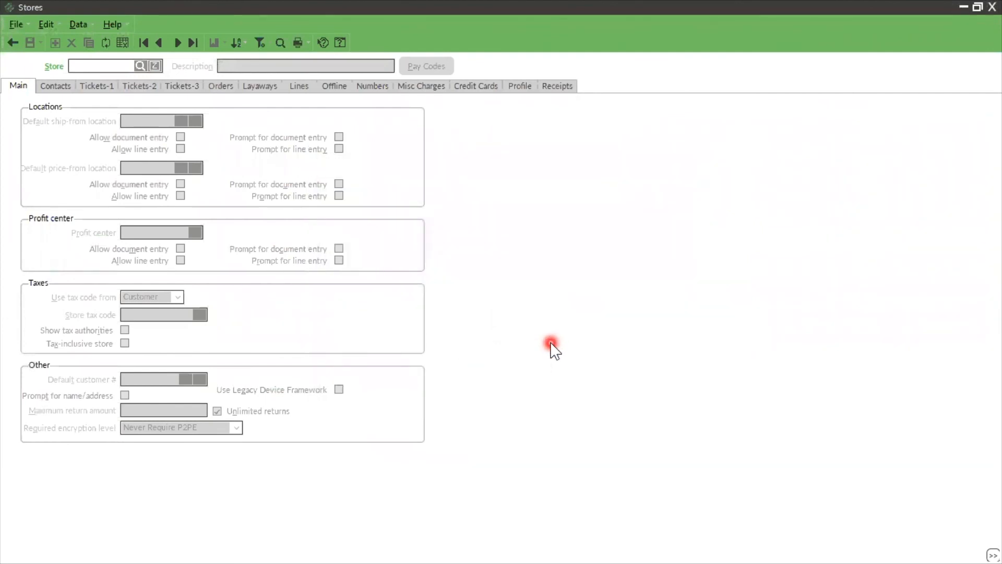
Step: Set the MAIN store's receipt detail type to Price-1 and % Disc
click(554, 88)
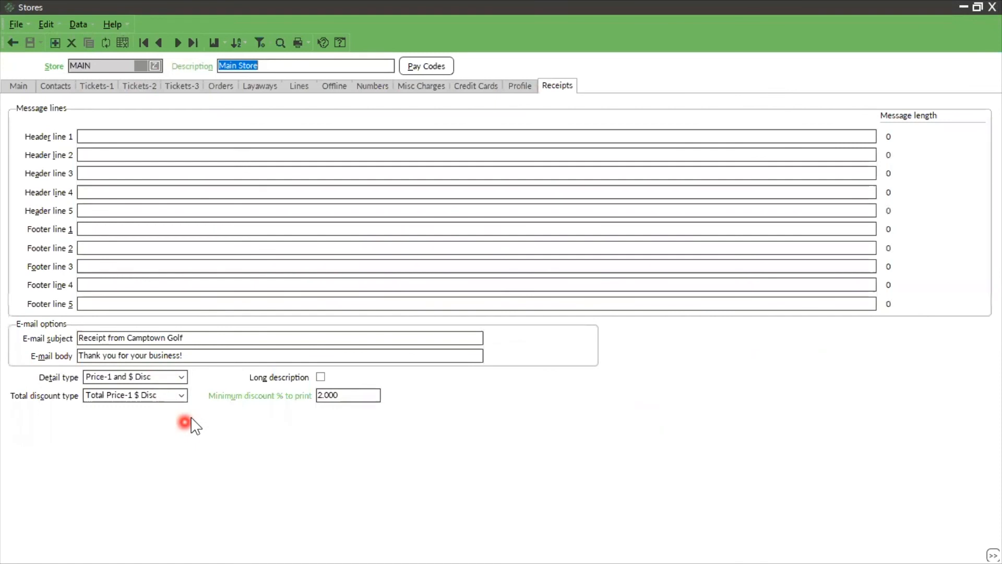
click(182, 376)
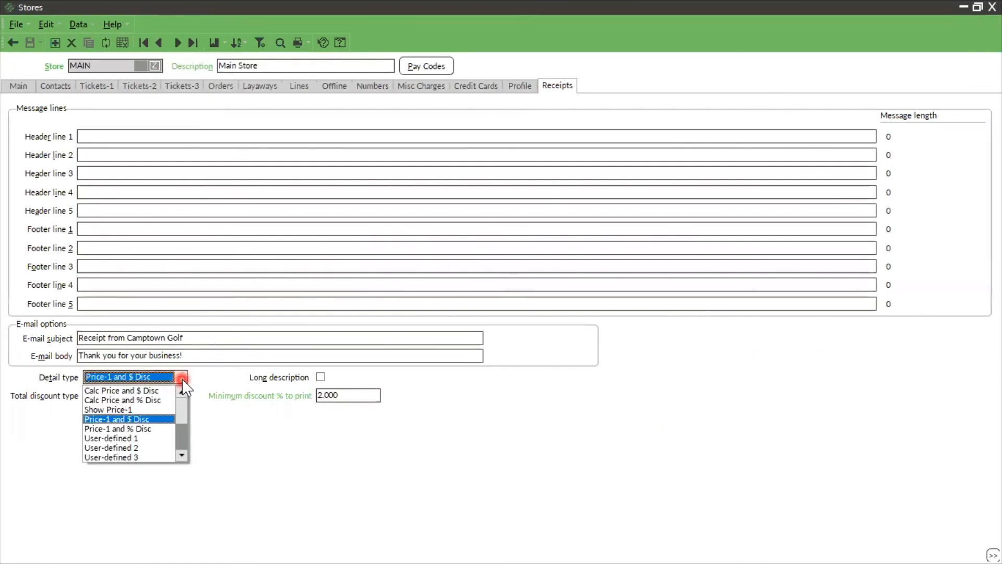
click(149, 429)
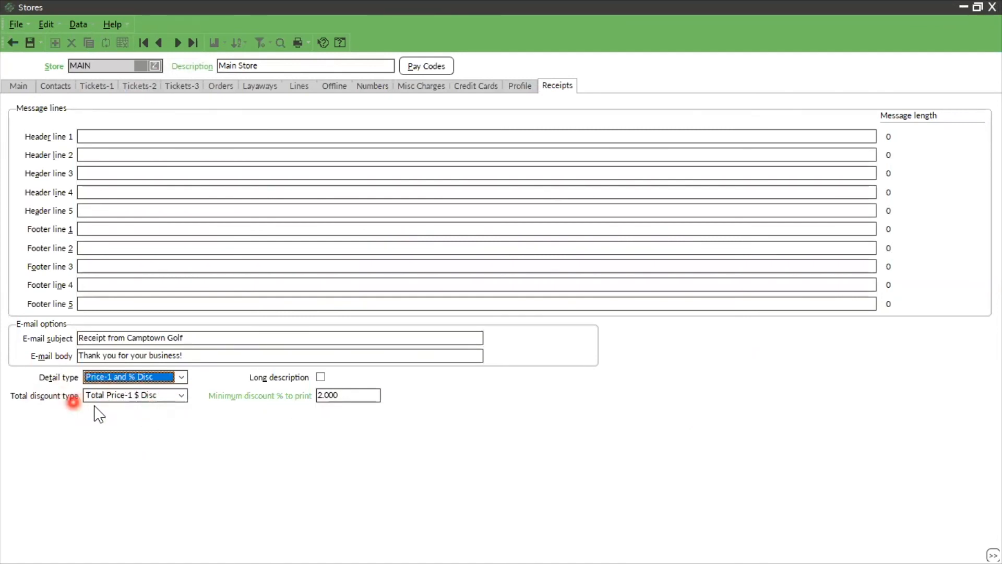
Step: Try the Total Retail $ Disc total discount type for the store's receipts, and restore Total Price-1 $ Disc
click(172, 401)
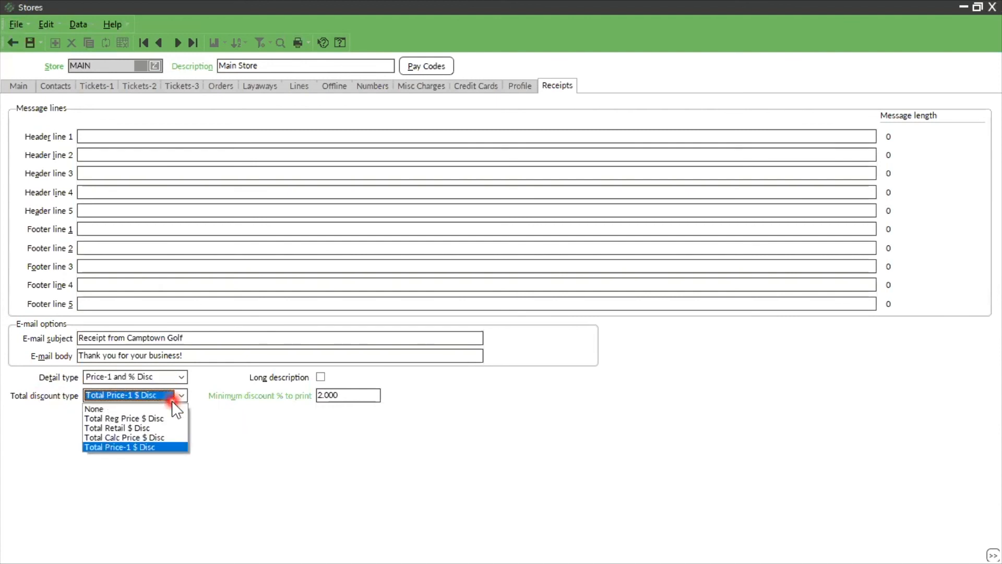
click(143, 430)
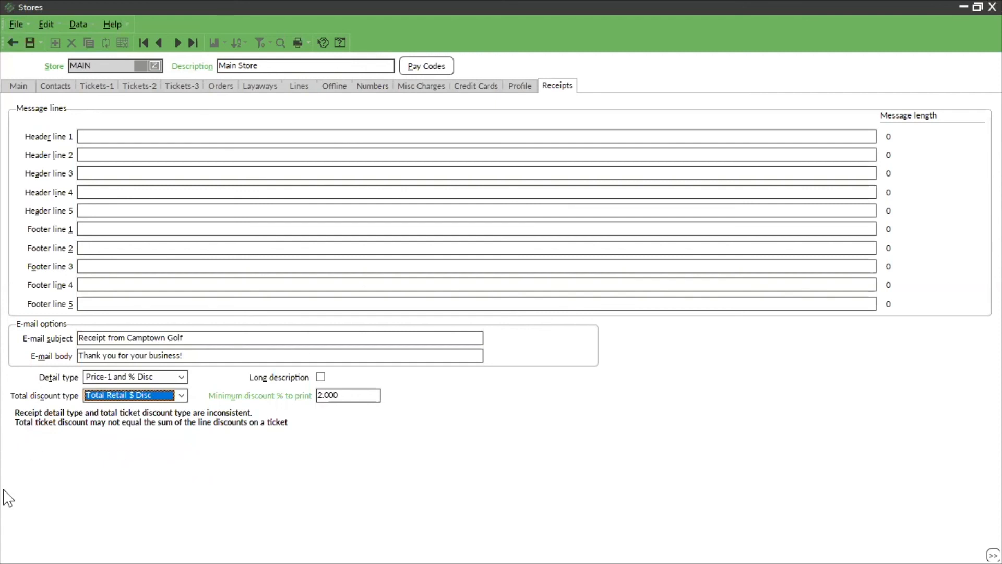
click(181, 396)
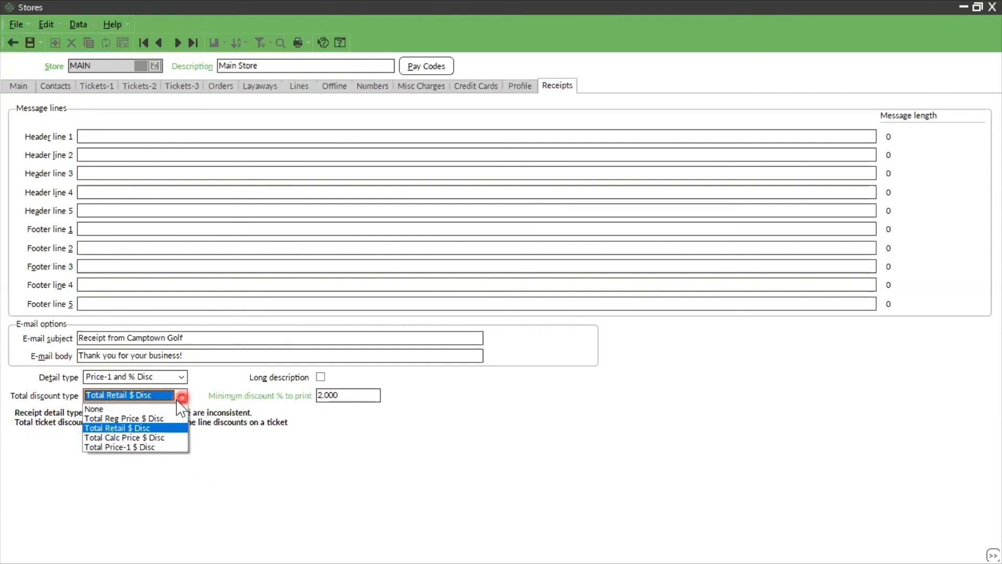
click(145, 447)
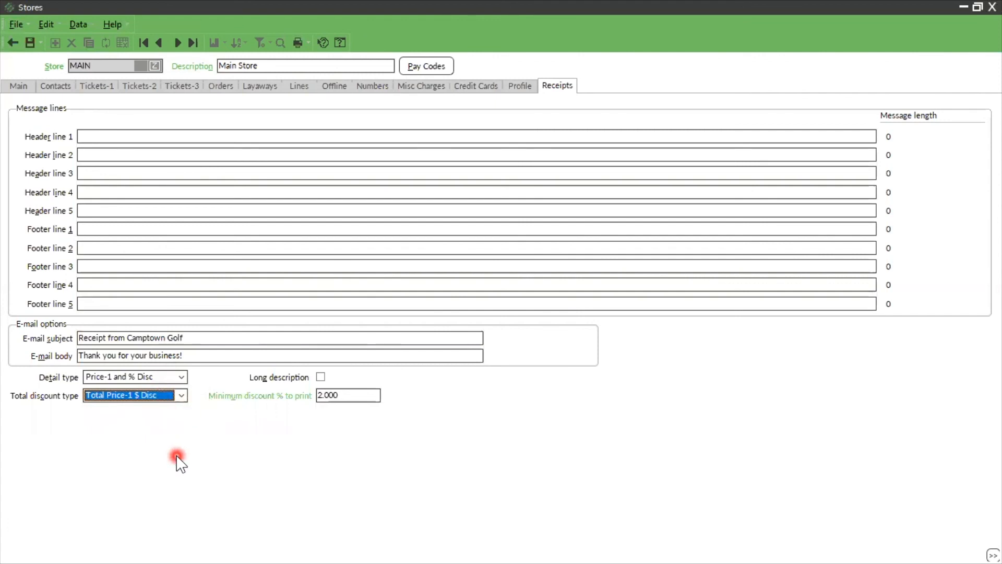
Step: Save the MAIN store's receipt settings and close the store record
click(27, 42)
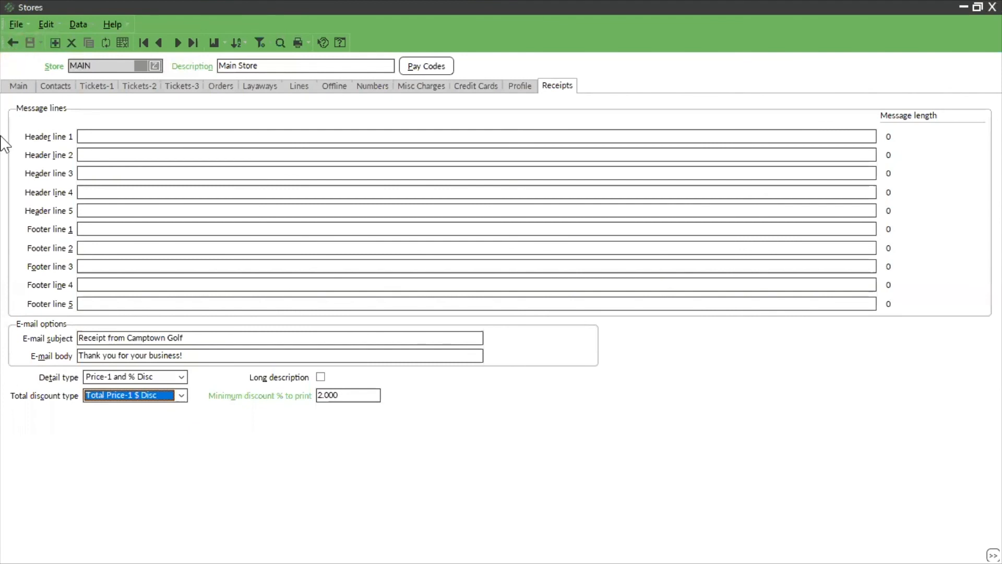
key(Escape)
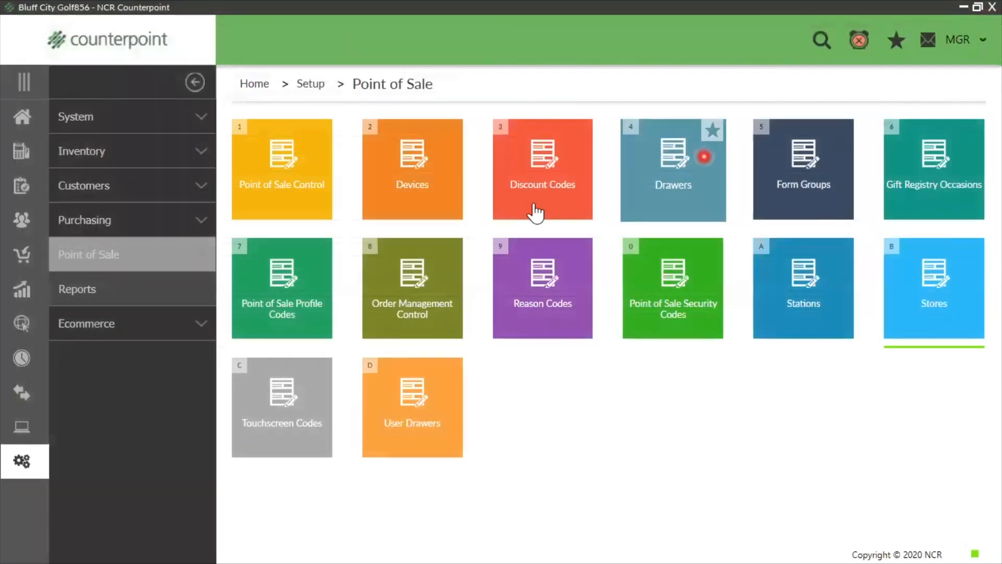
Step: Open Contract Prices from the inventory pricing functions
click(15, 116)
click(184, 461)
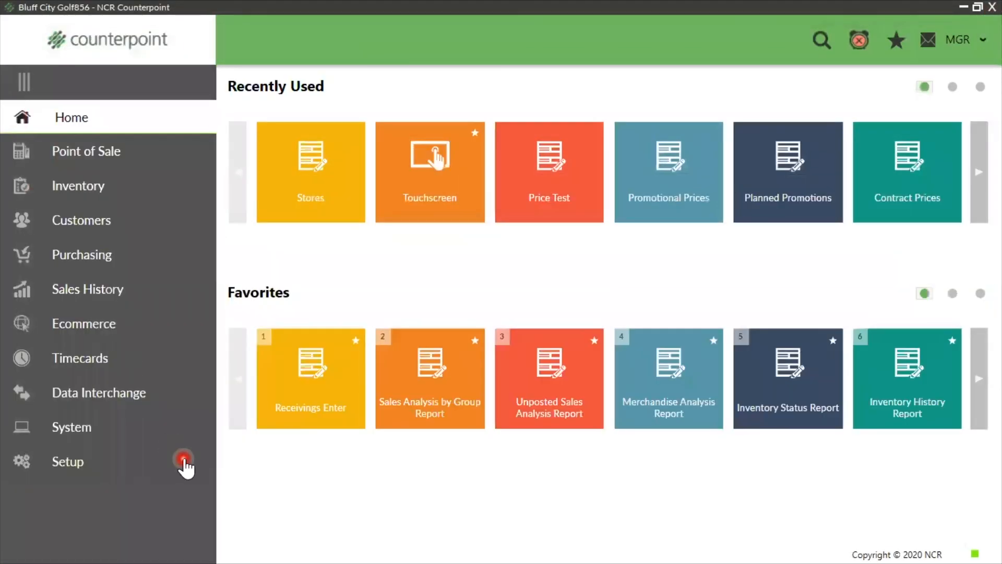
click(149, 282)
click(74, 186)
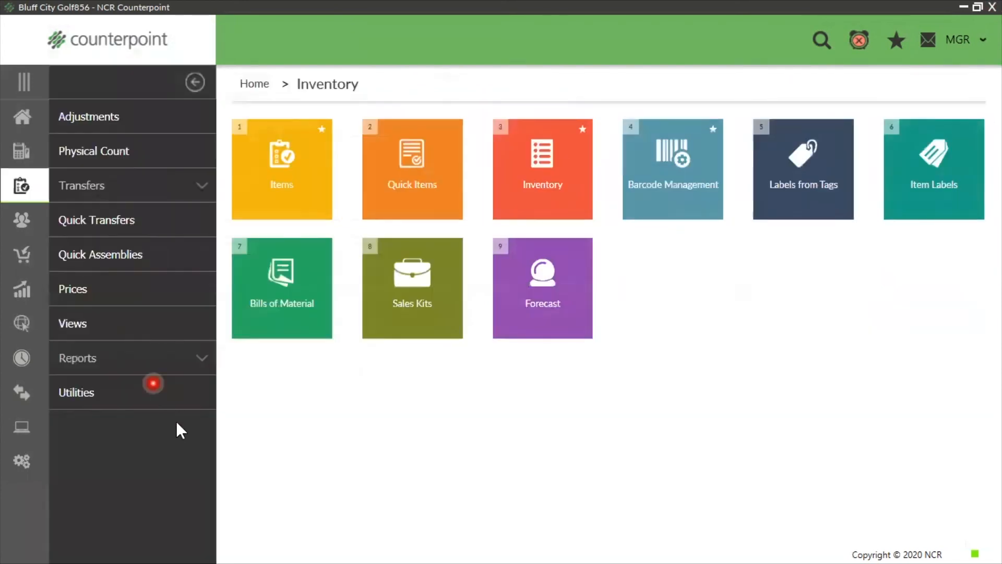
click(116, 289)
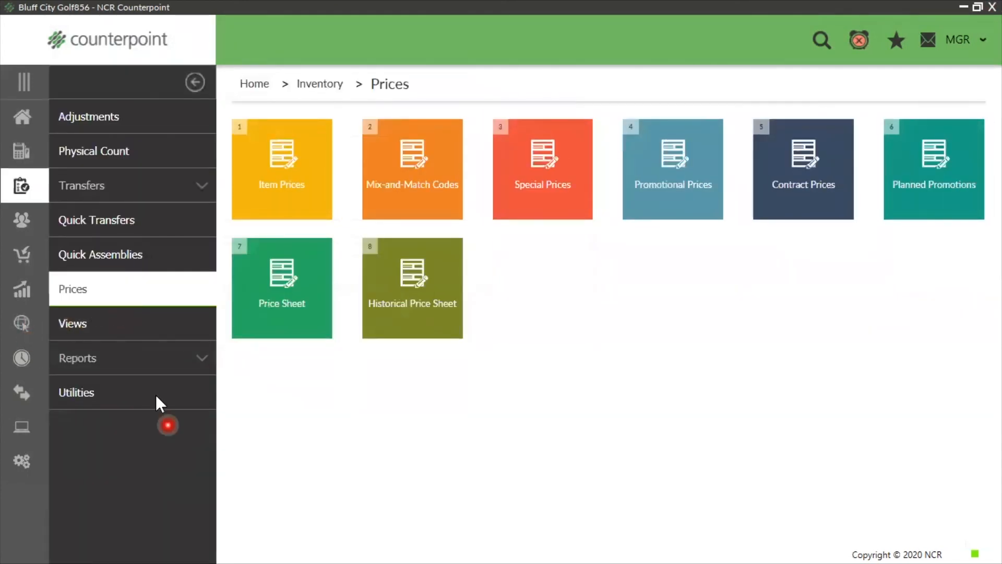
click(773, 215)
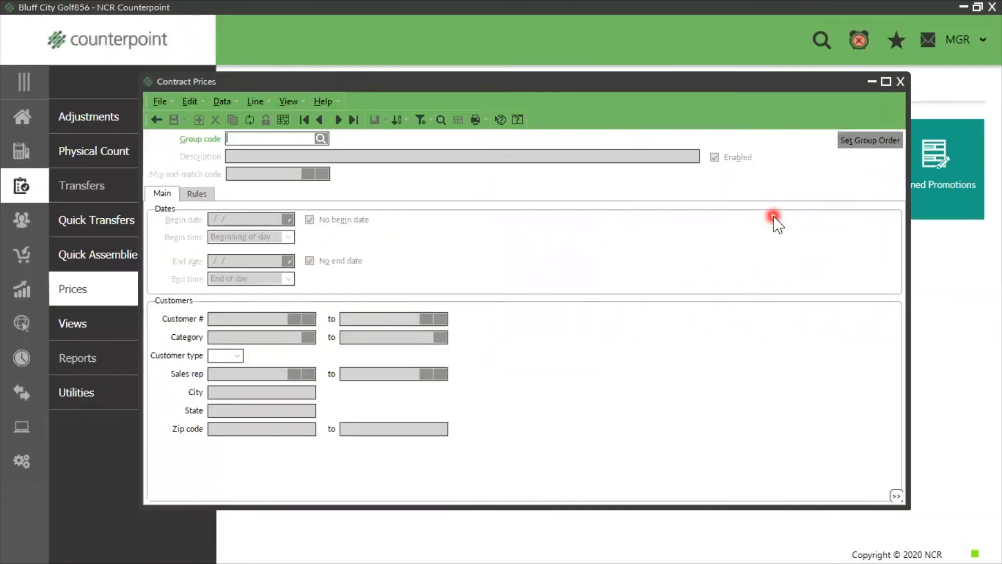
Step: Create the contract price group EMPLOYEE with the description "Employee Discount" and keep it enabled
text(EMPLOYEE)
key(Tab)
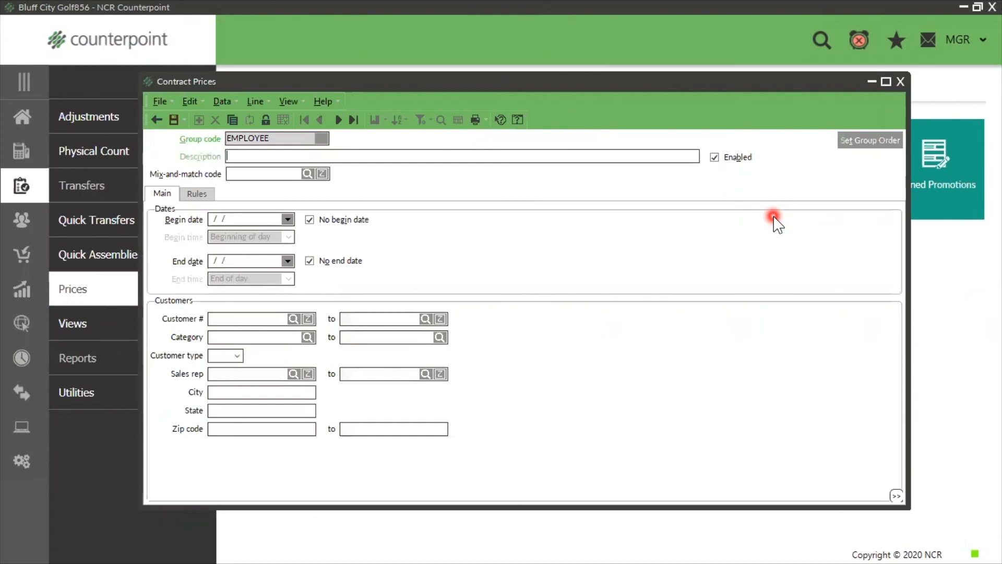
text(Employee Discount)
click(716, 159)
click(714, 157)
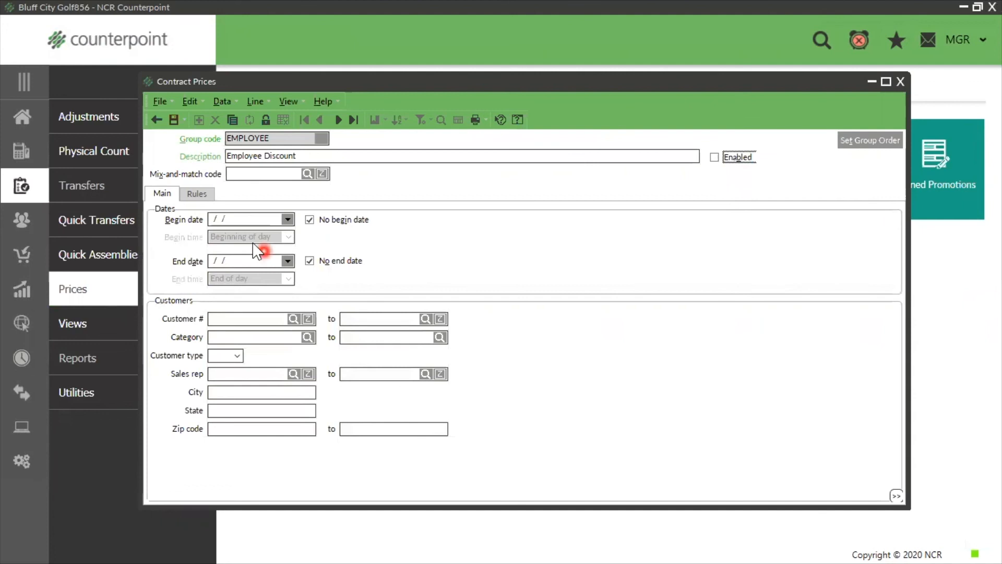
click(716, 158)
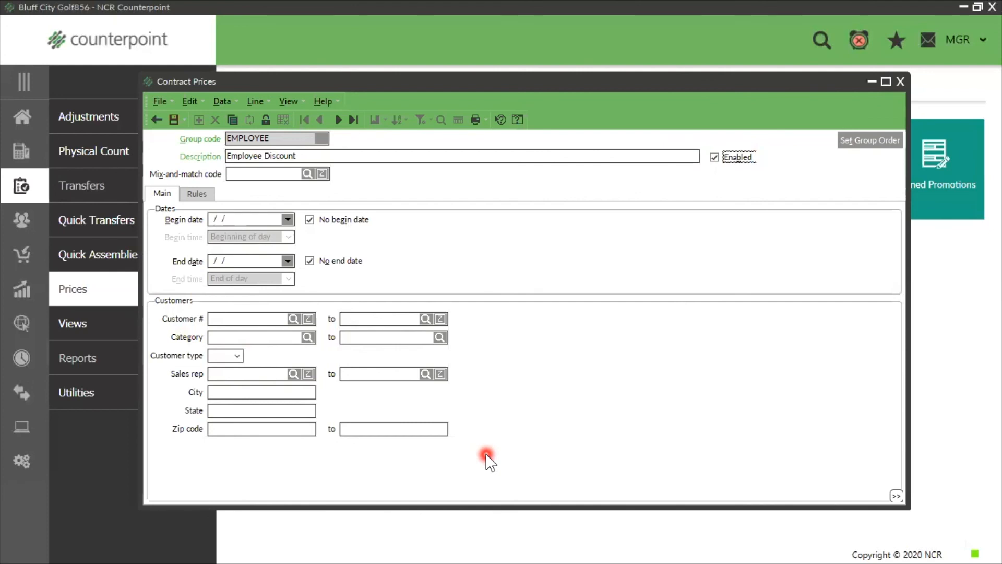
Step: Open an employee's record from the customer lookup to examine its category, and close the record and lookup without choosing a customer
click(293, 318)
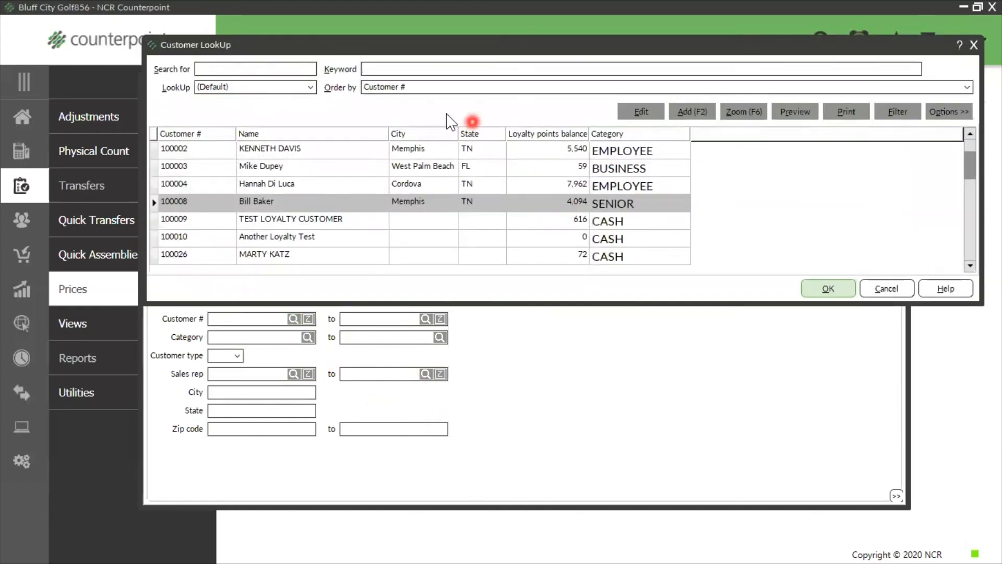
click(308, 151)
click(648, 112)
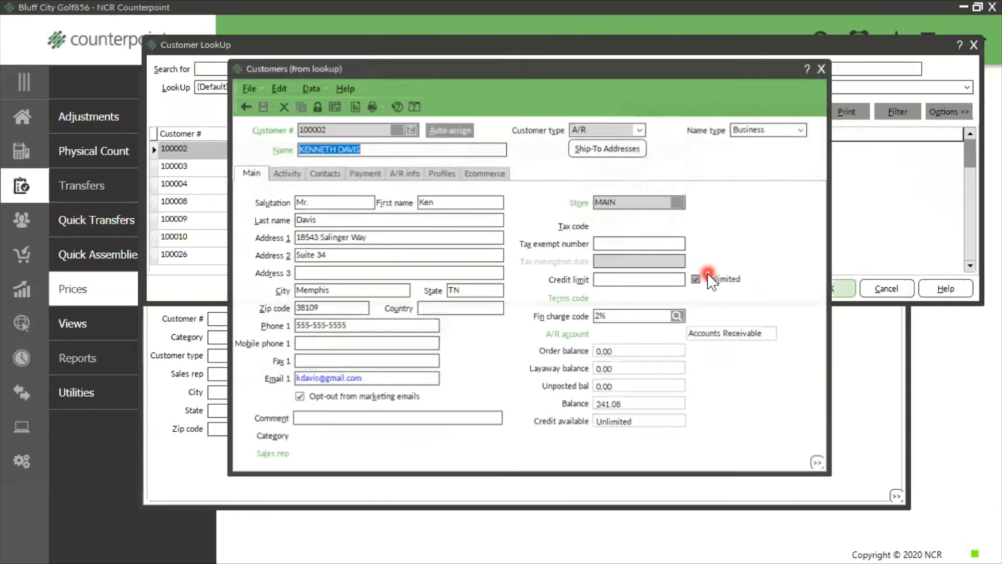
click(355, 438)
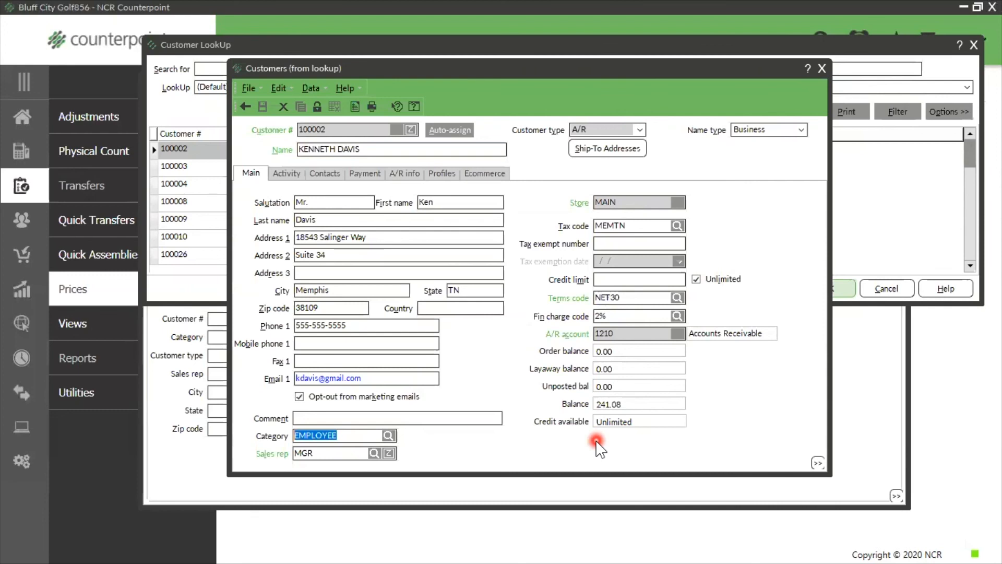
click(823, 68)
click(763, 337)
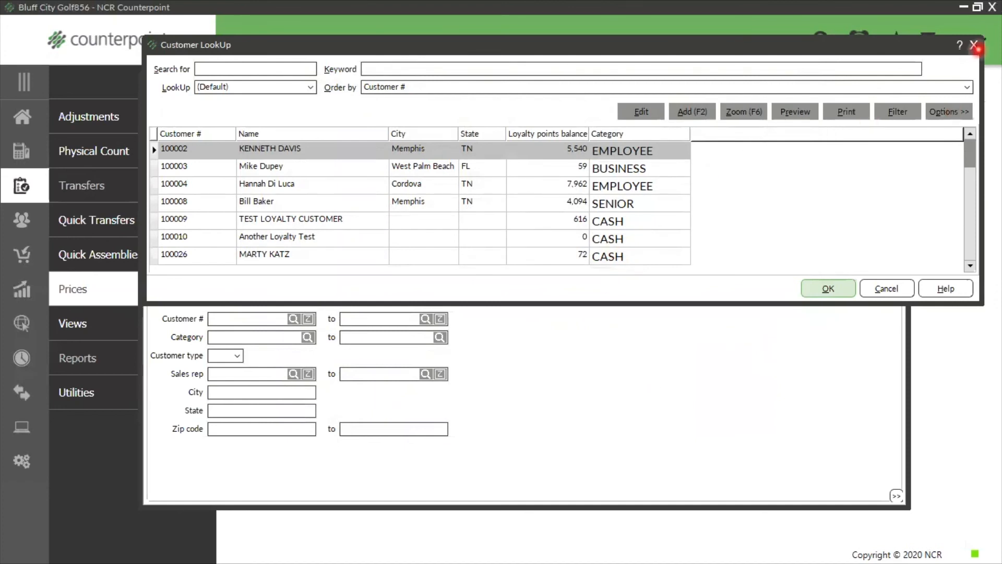
click(974, 45)
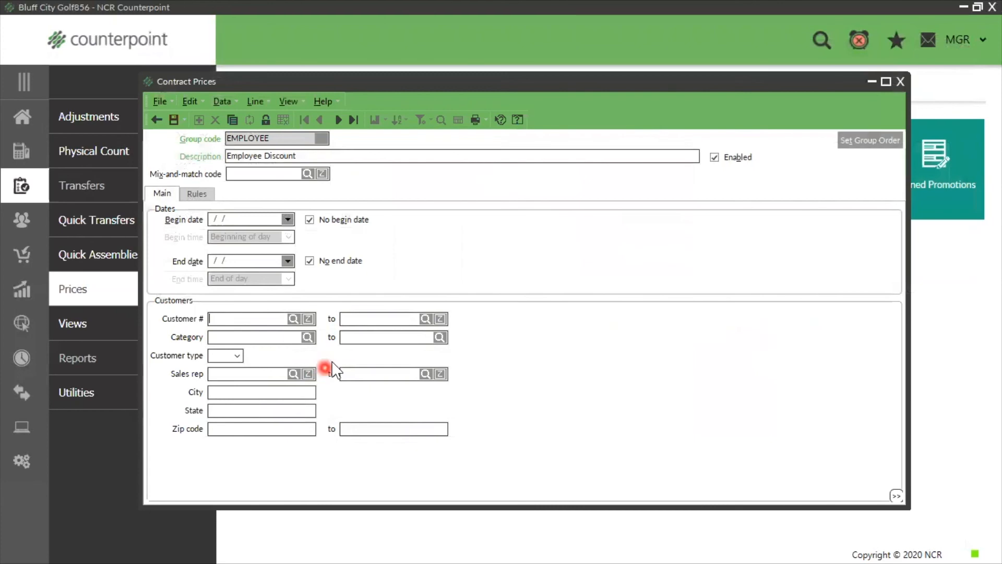
Step: Limit the contract group to customers in the category range EMPLOYEE to EMPLOYEE
click(307, 338)
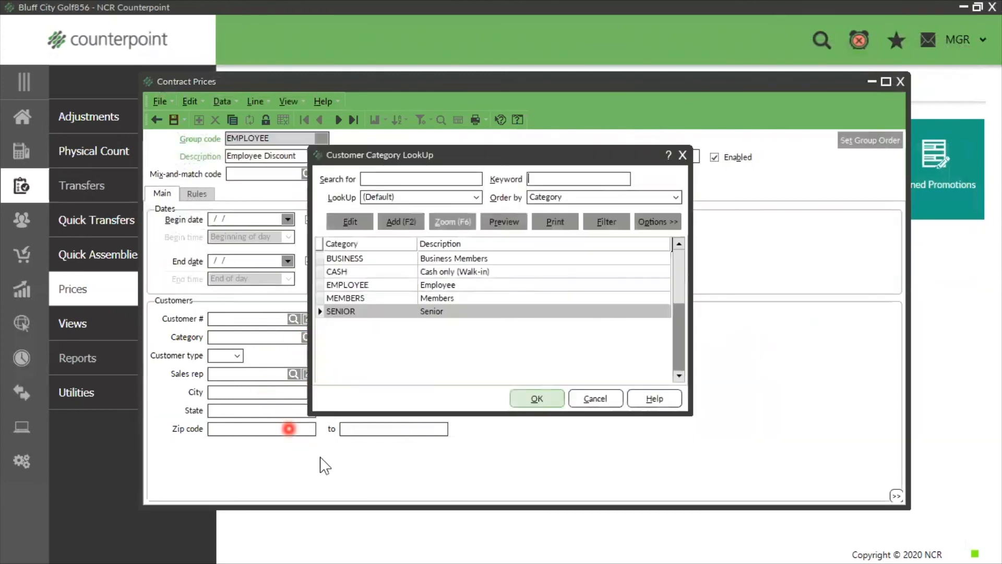
click(378, 286)
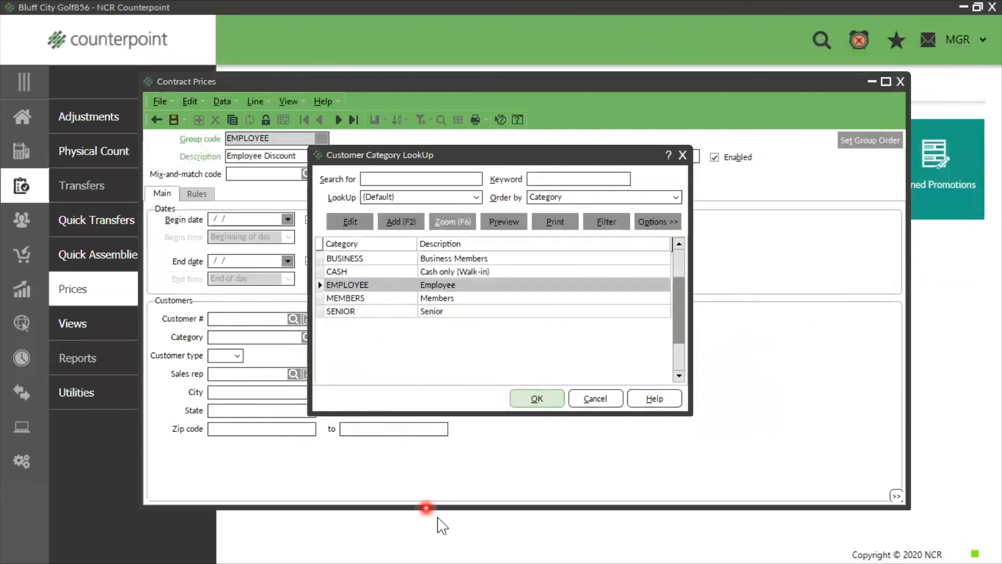
click(535, 400)
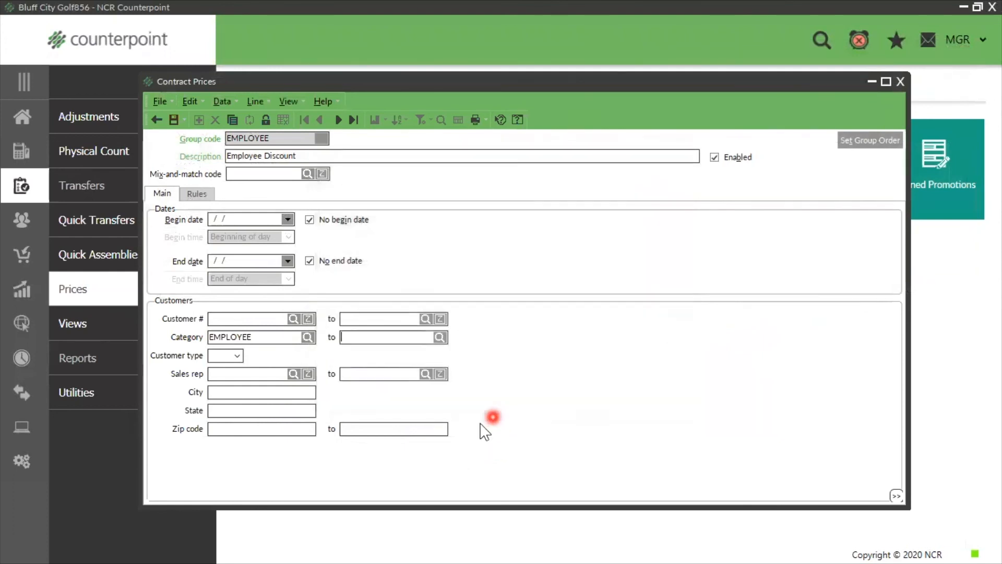
click(441, 338)
click(538, 400)
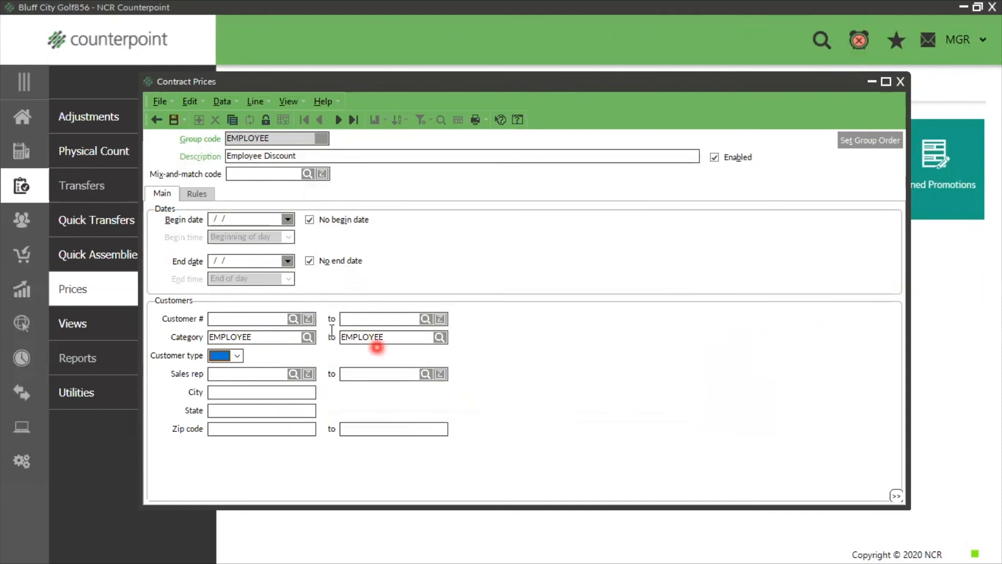
Step: Begin a pricing rule for the contract group with the description "Employee Discount 25%"
click(198, 193)
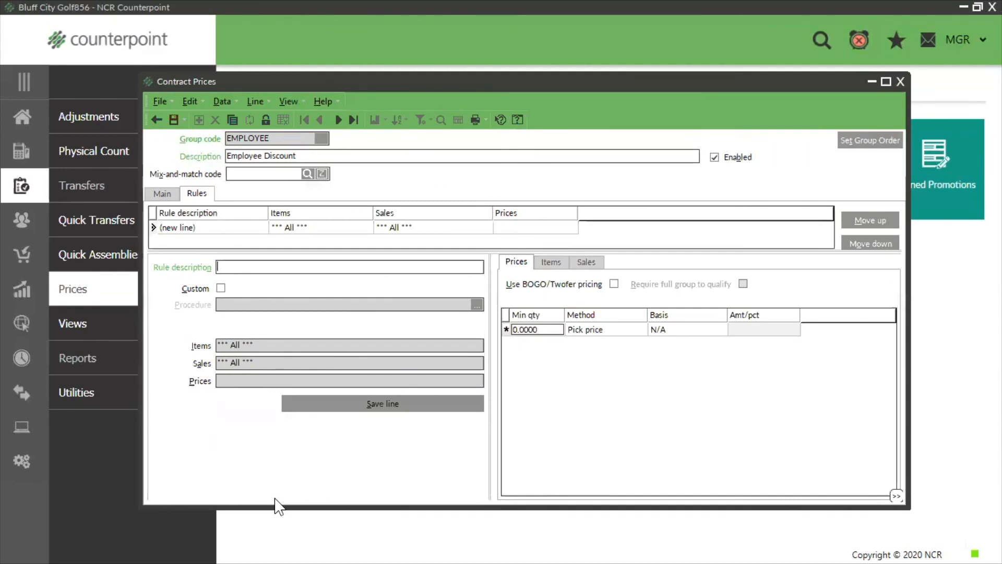
text(Emplo)
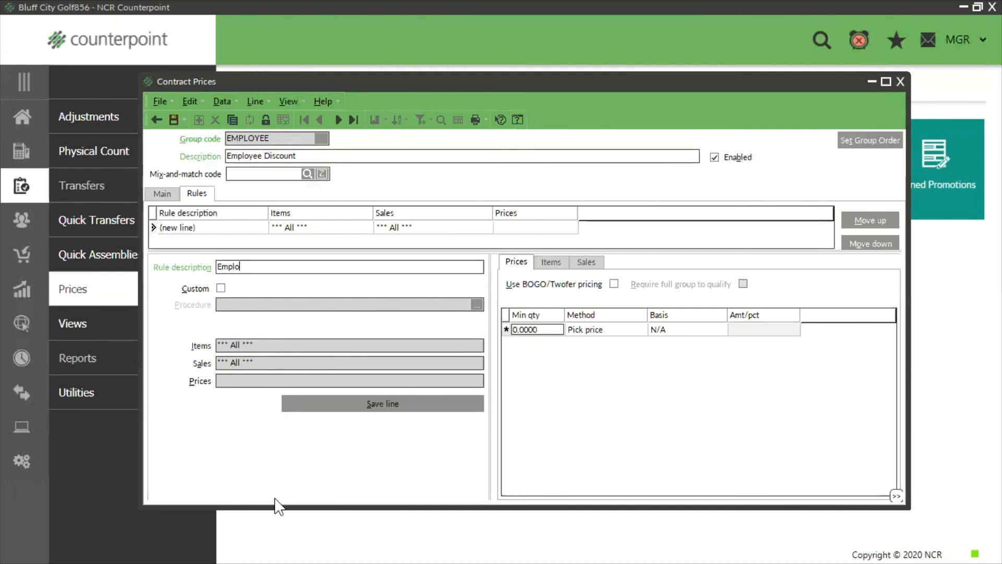
text(yee Discount 25%)
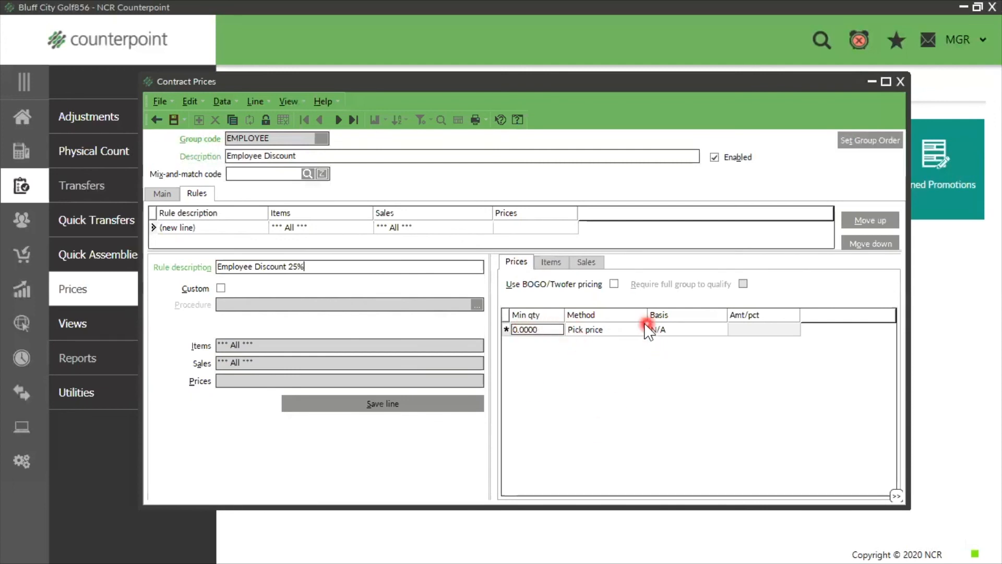
Step: Set the rule's price line to a Discount percent of 25 based on Price-1
click(625, 333)
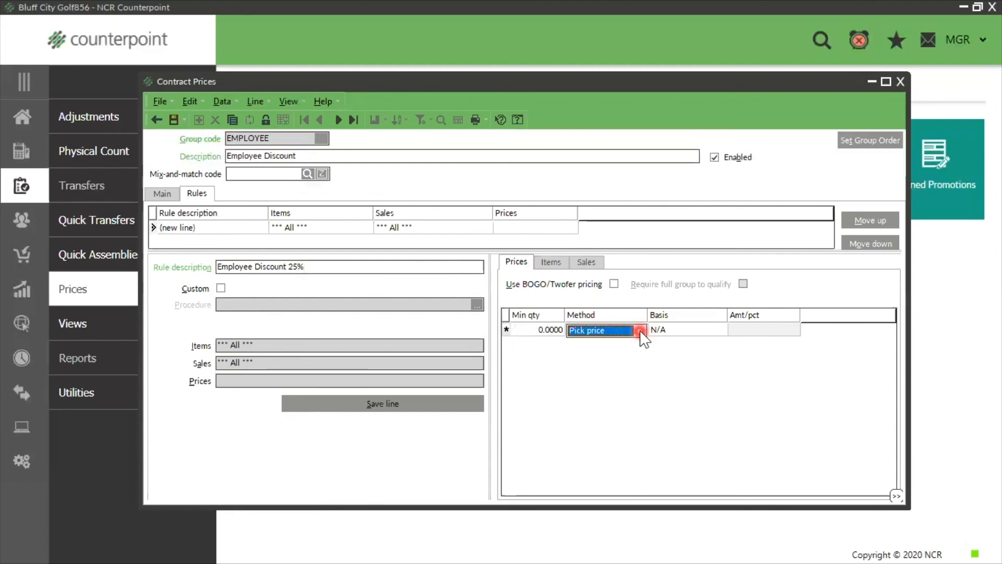
click(640, 330)
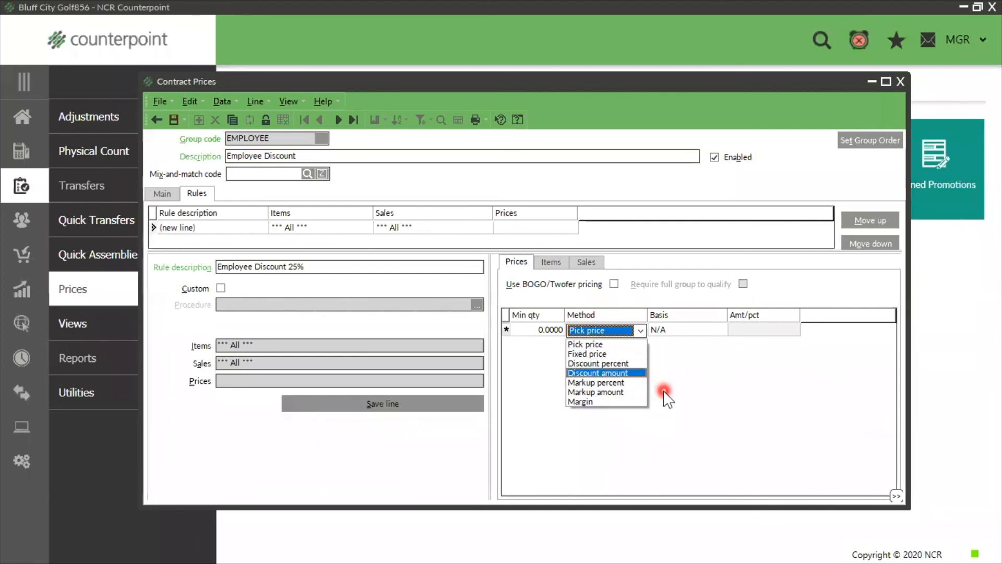
click(612, 364)
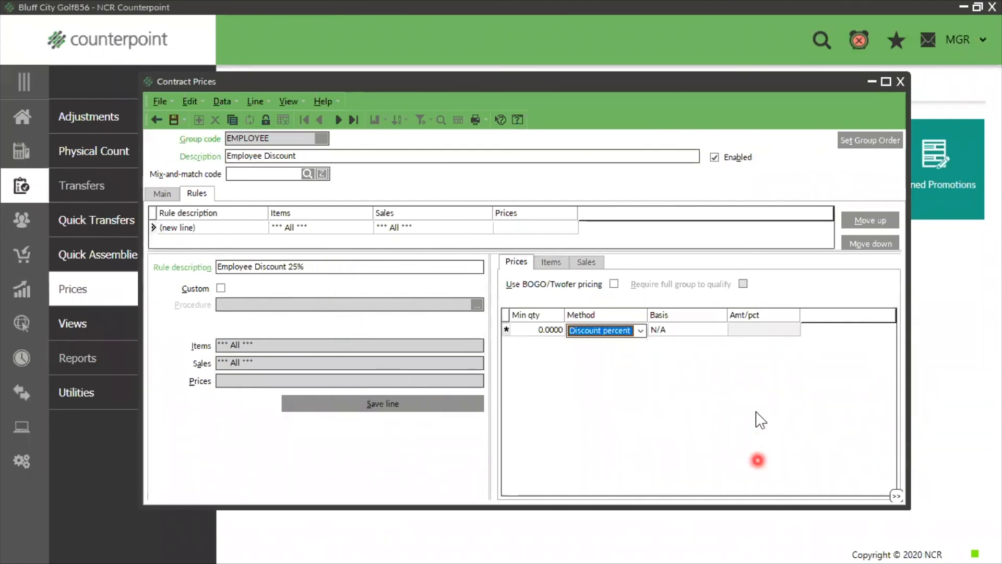
click(690, 330)
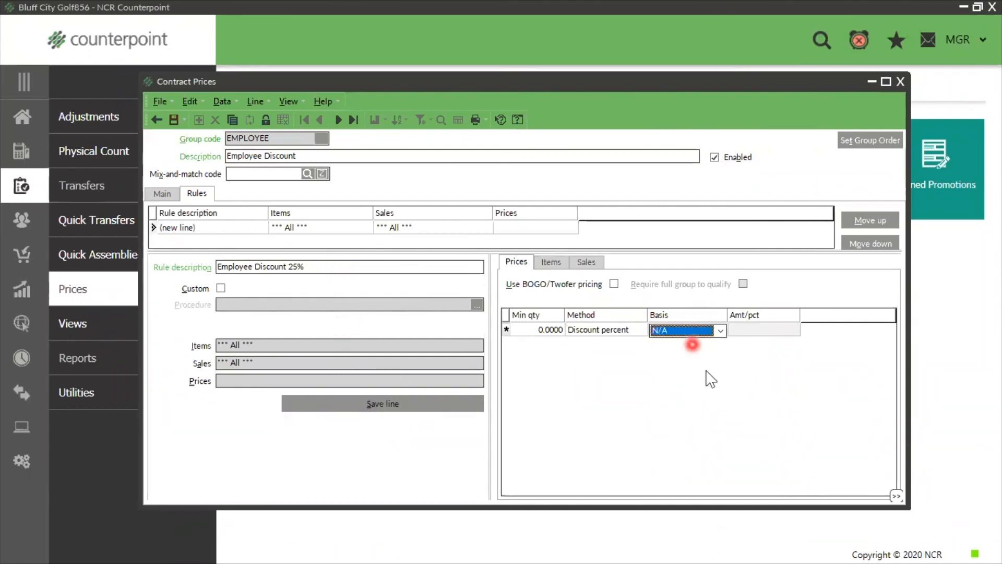
click(721, 331)
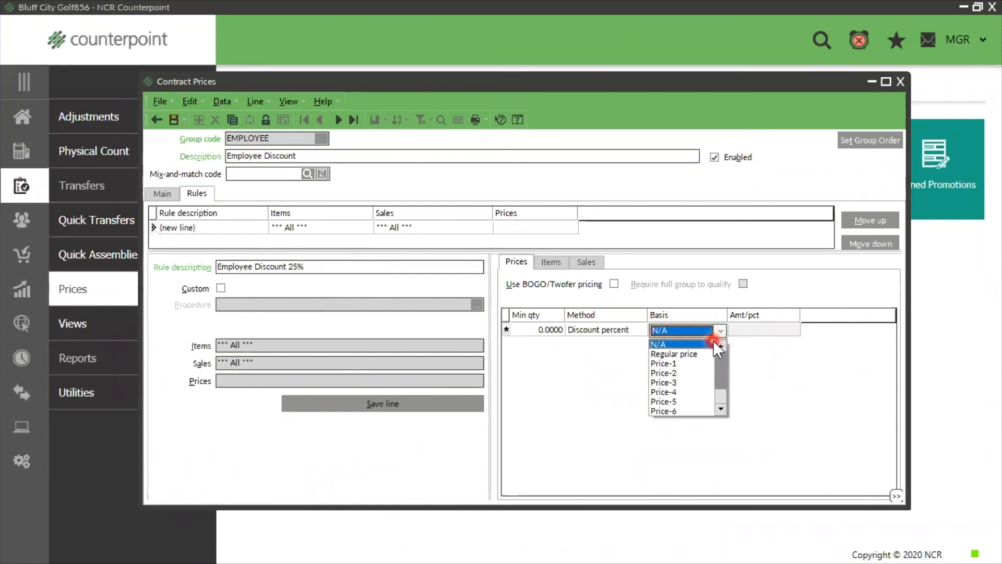
click(664, 365)
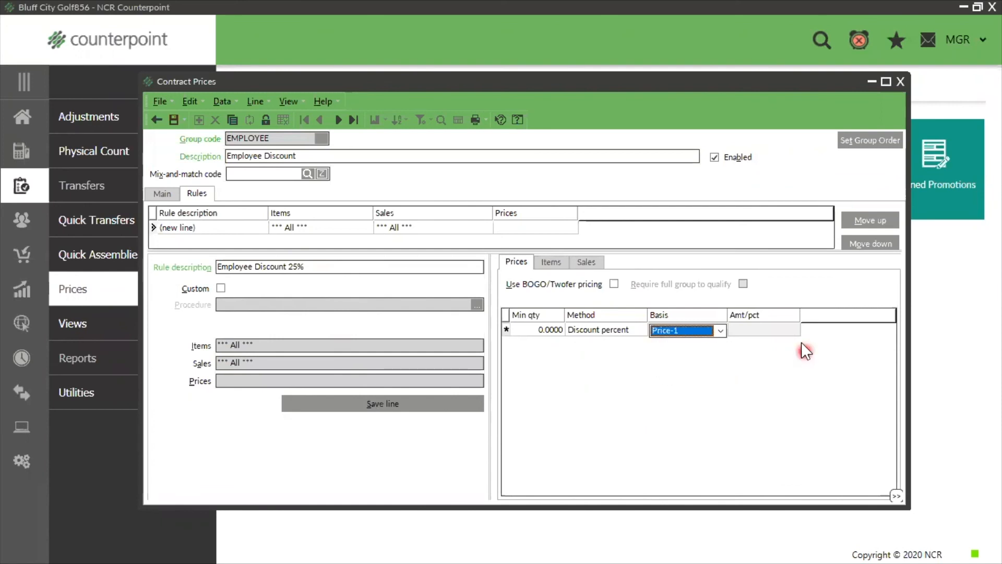
click(760, 327)
text(25)
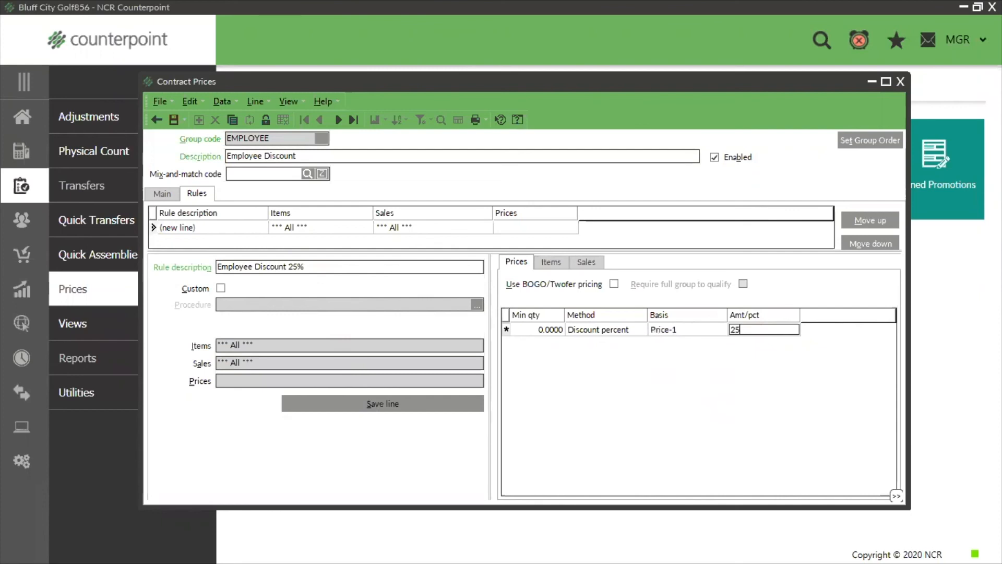
Step: Limit the rule's items to the item category range FOOD to FOOD
click(541, 266)
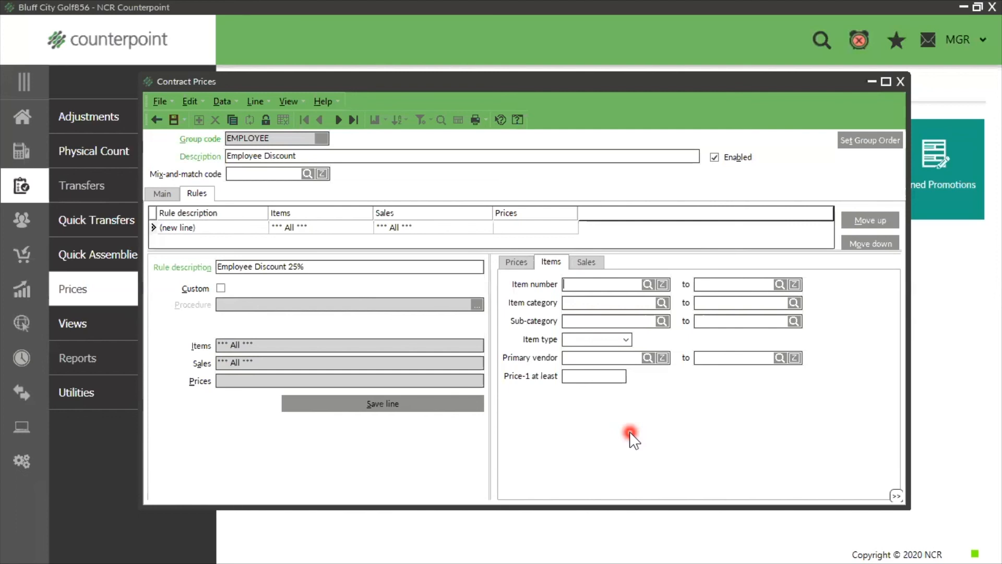
click(661, 304)
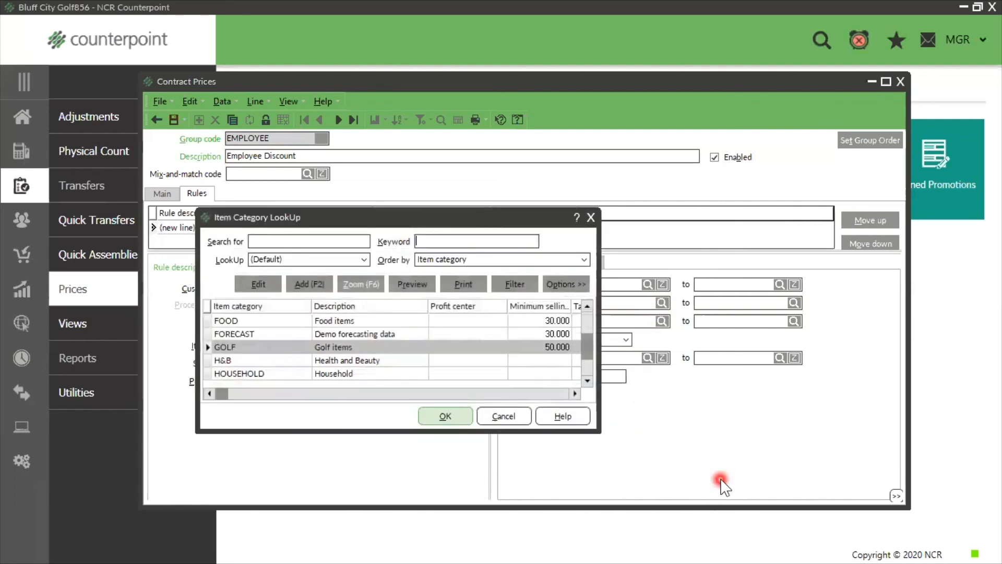
click(279, 319)
click(462, 415)
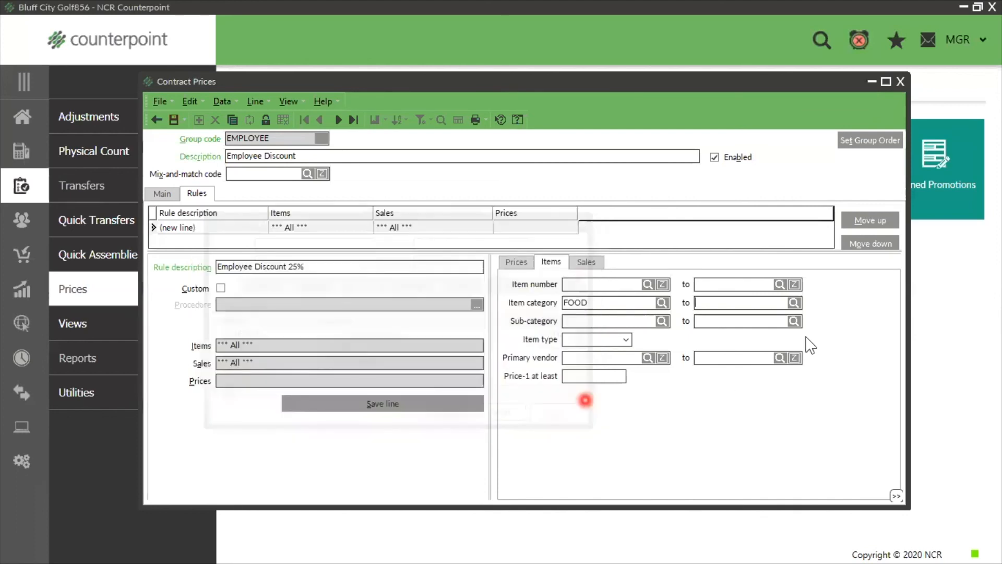
click(794, 305)
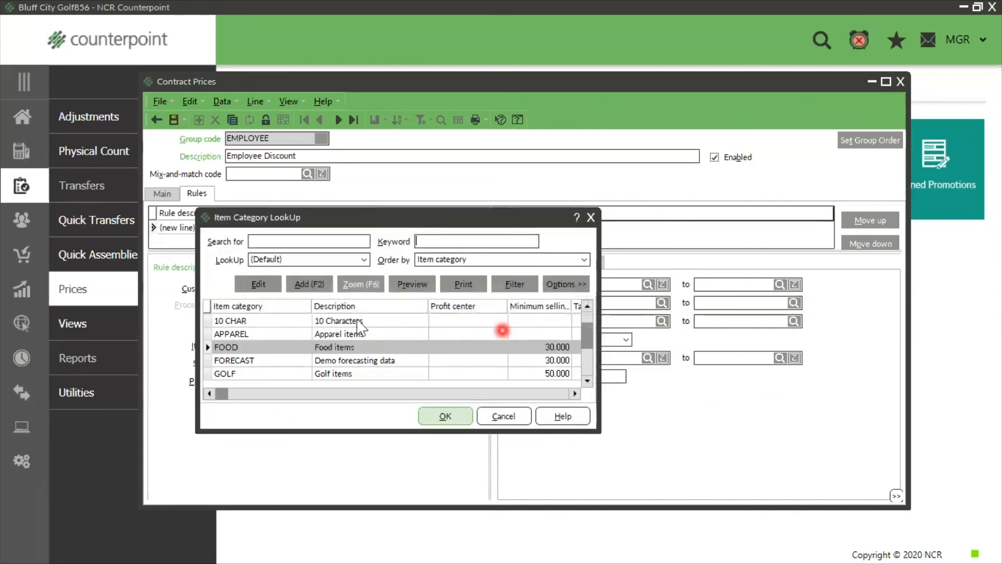
click(453, 417)
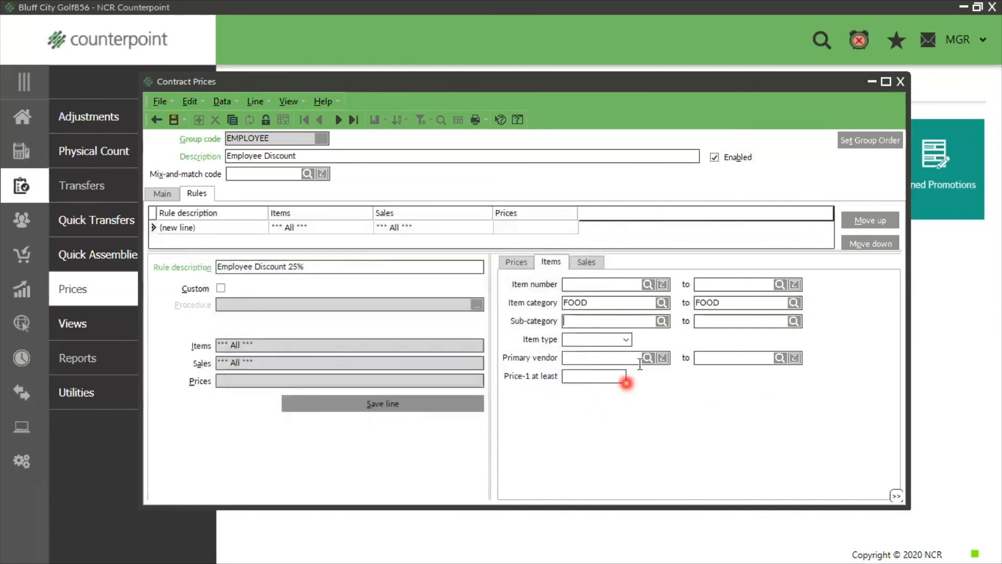
Step: Clear both ends of the item category range so the rule has no category limit
double_click(601, 303)
key(BackSpace)
drag(752, 302, 660, 303)
key(BackSpace)
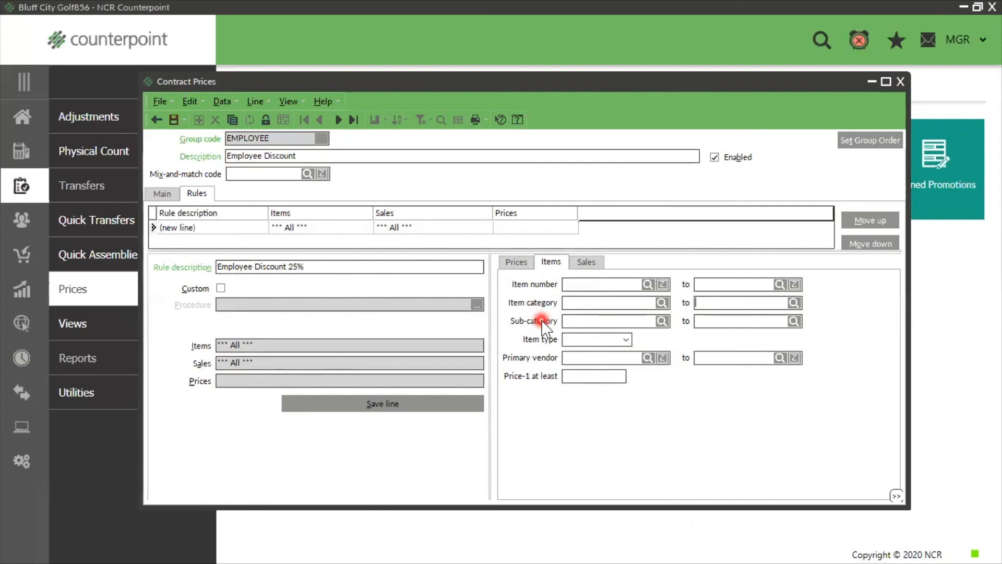
Step: Customize the rule's item filter so the Item category condition uses "is not (exactly)", and return to the simplified filter view
right_click(667, 424)
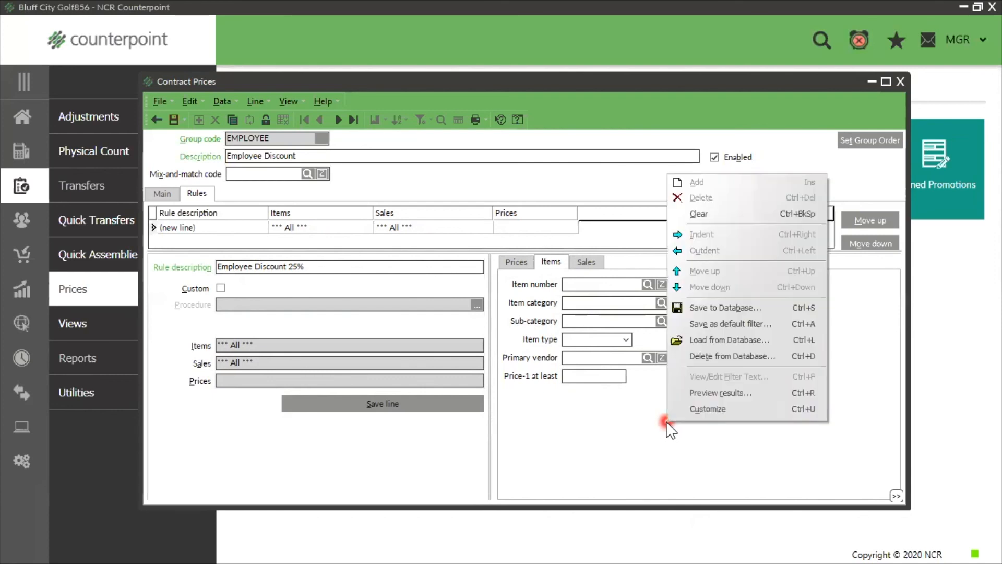
click(716, 412)
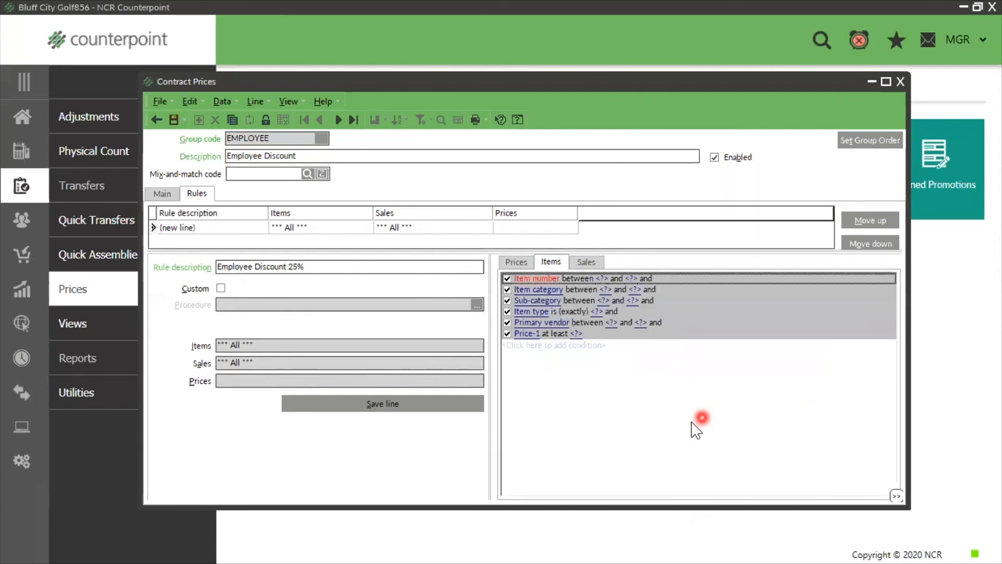
click(510, 295)
click(574, 296)
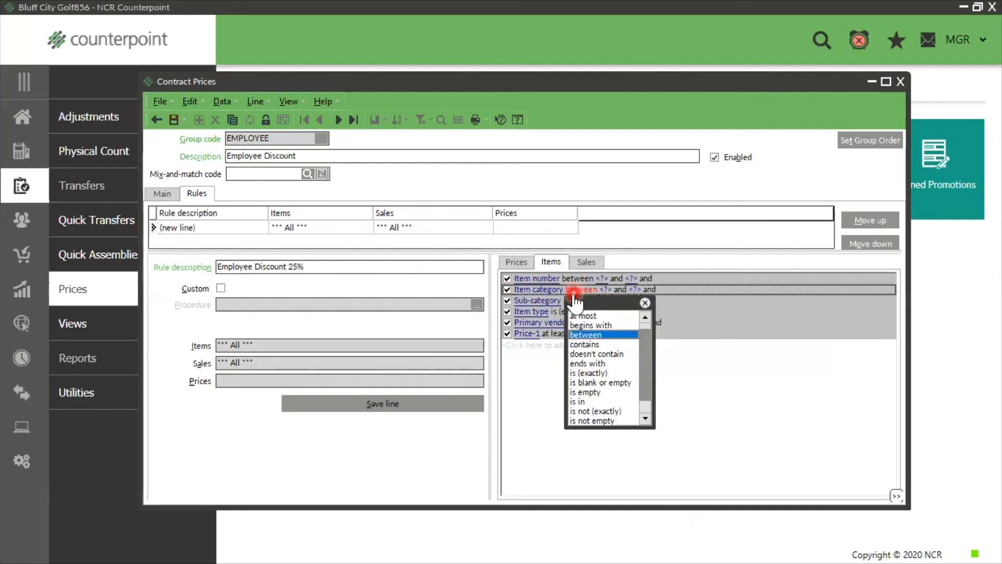
click(576, 419)
click(578, 412)
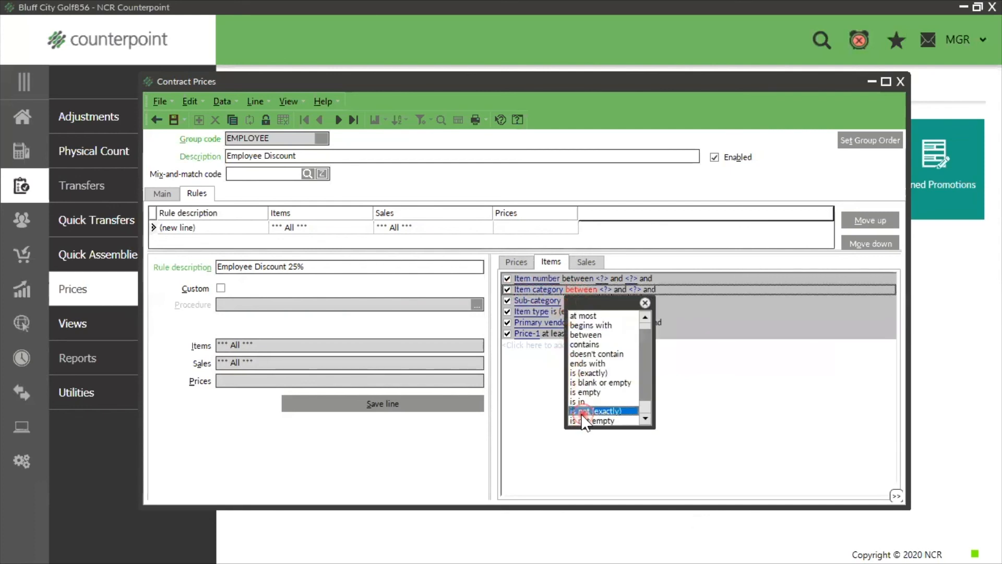
right_click(633, 418)
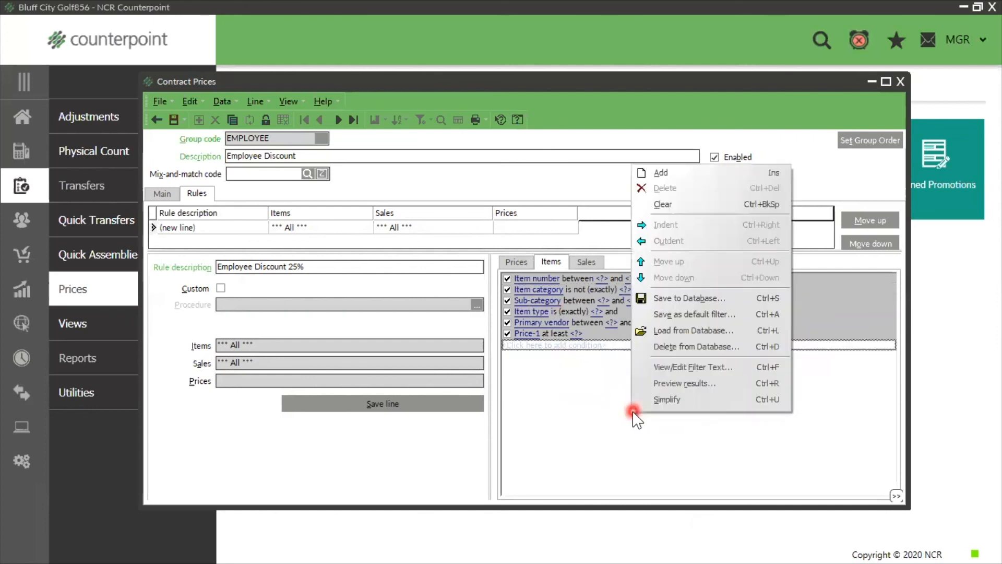
click(660, 396)
Step: Try excluding the FOOD item category from the rule, and clear the category value again
click(709, 304)
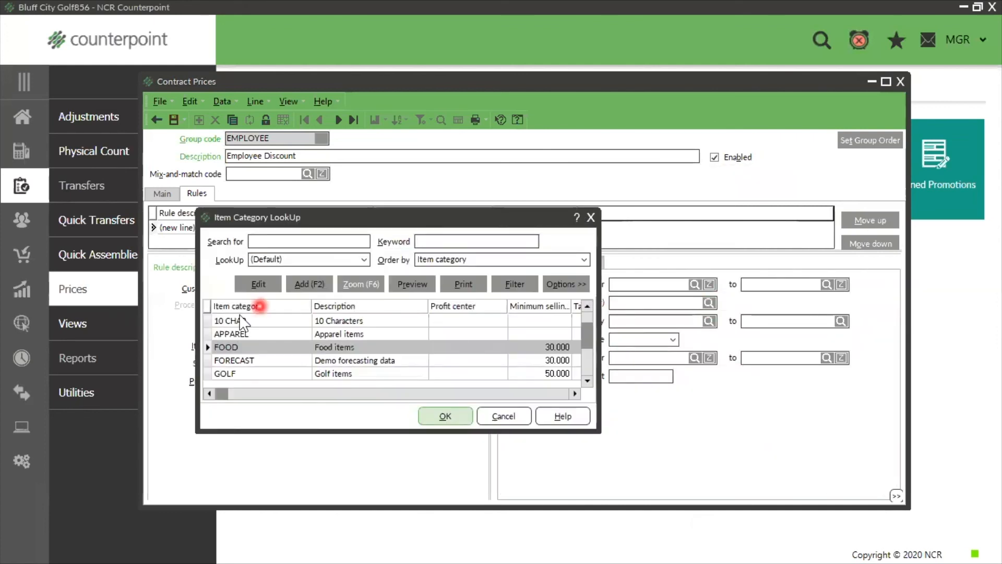
click(447, 415)
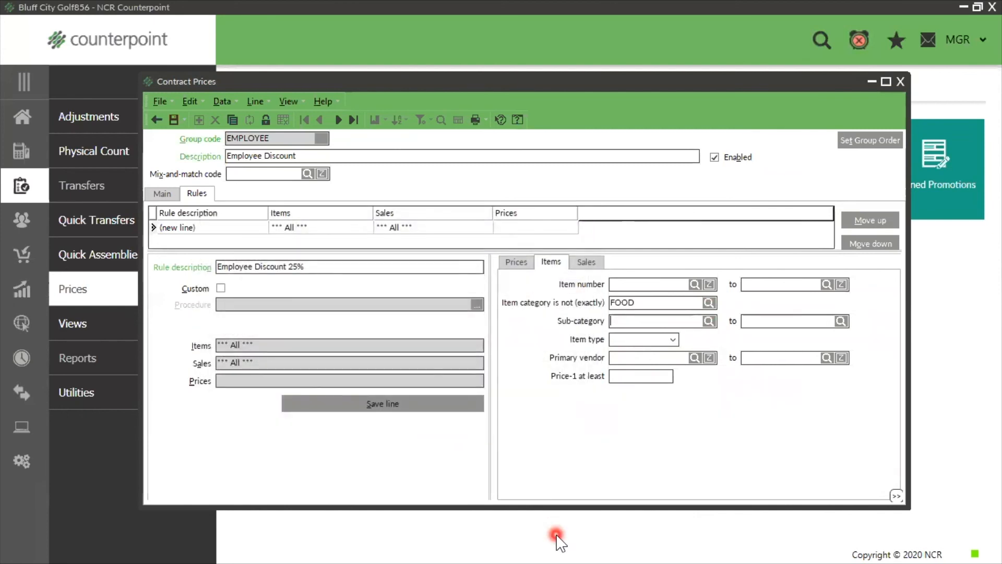
double_click(649, 304)
key(Delete)
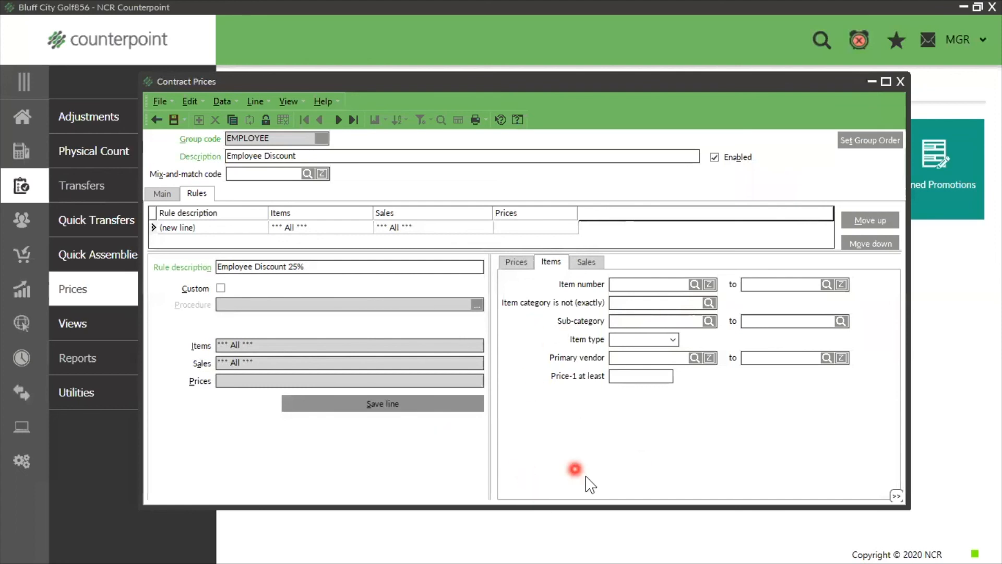
Step: Try restricting the rule's sales to Wednesday as day of the week, and reset the day to blank
click(591, 262)
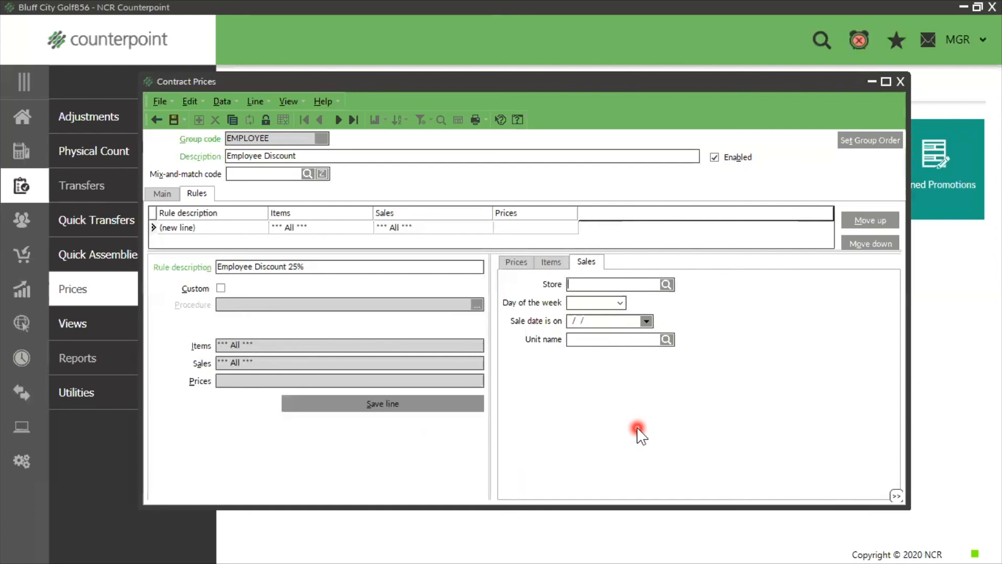
click(620, 303)
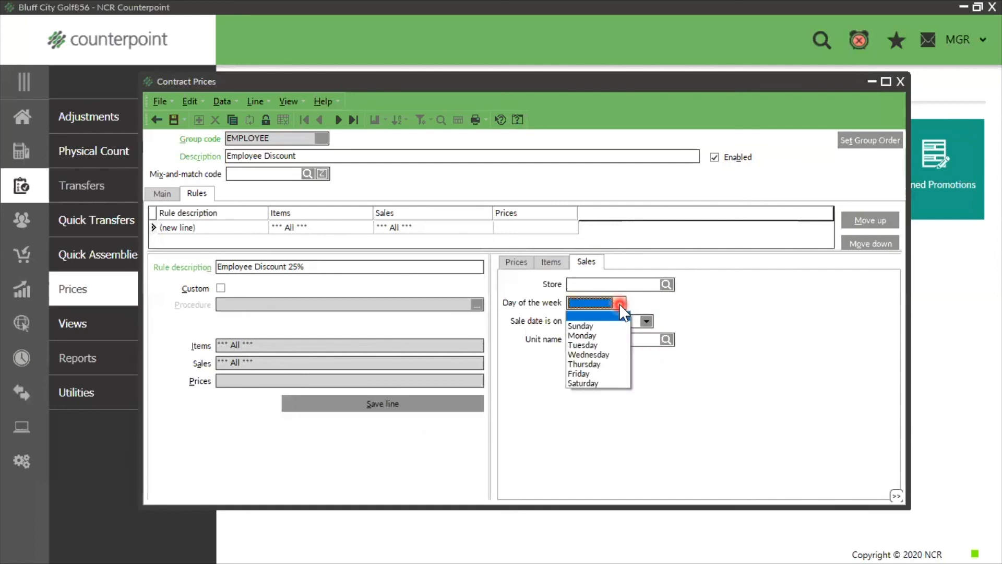
click(578, 355)
click(617, 479)
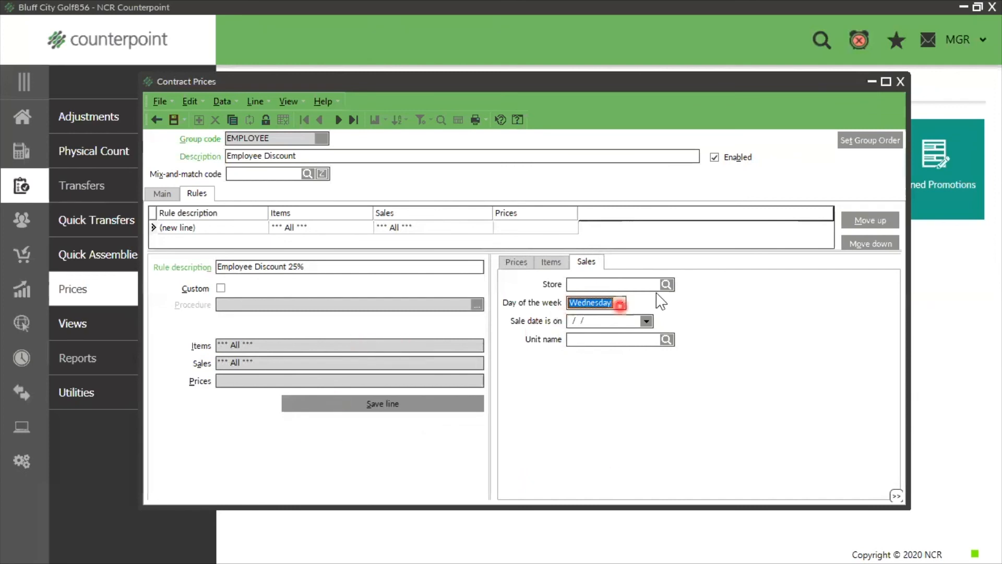
click(621, 303)
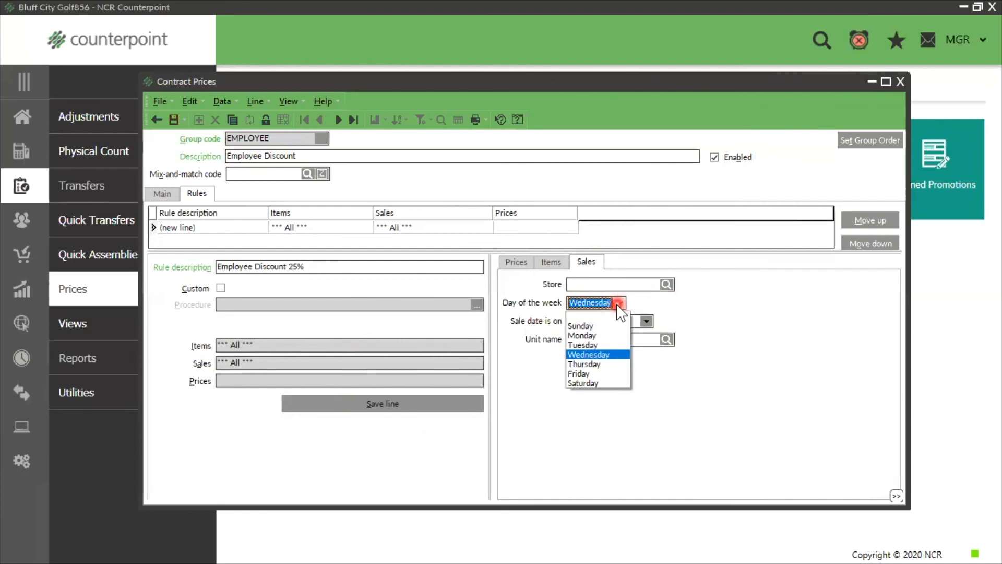
click(583, 314)
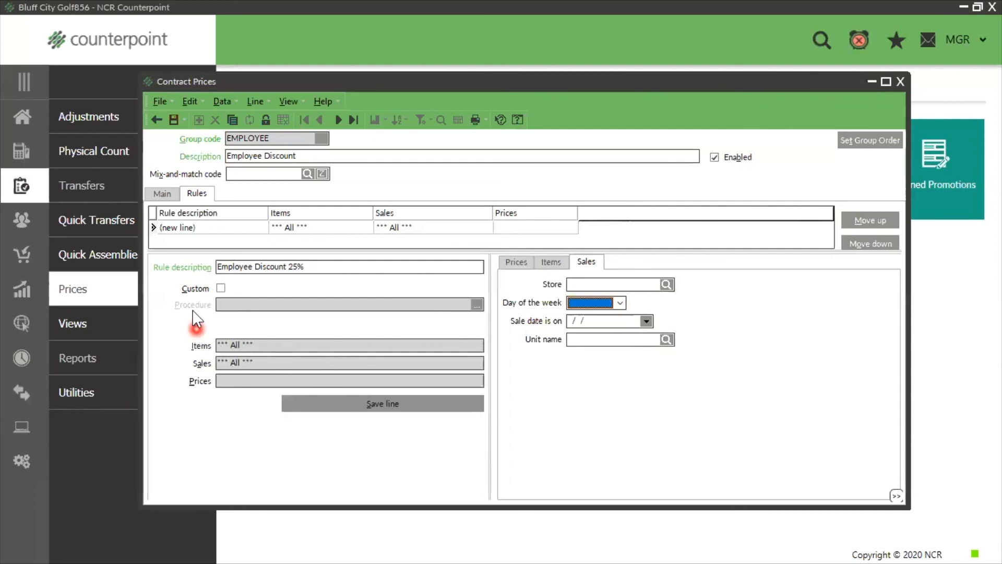
Step: Save the EMPLOYEE contract group together with its Employee Discount 25% rule
click(174, 120)
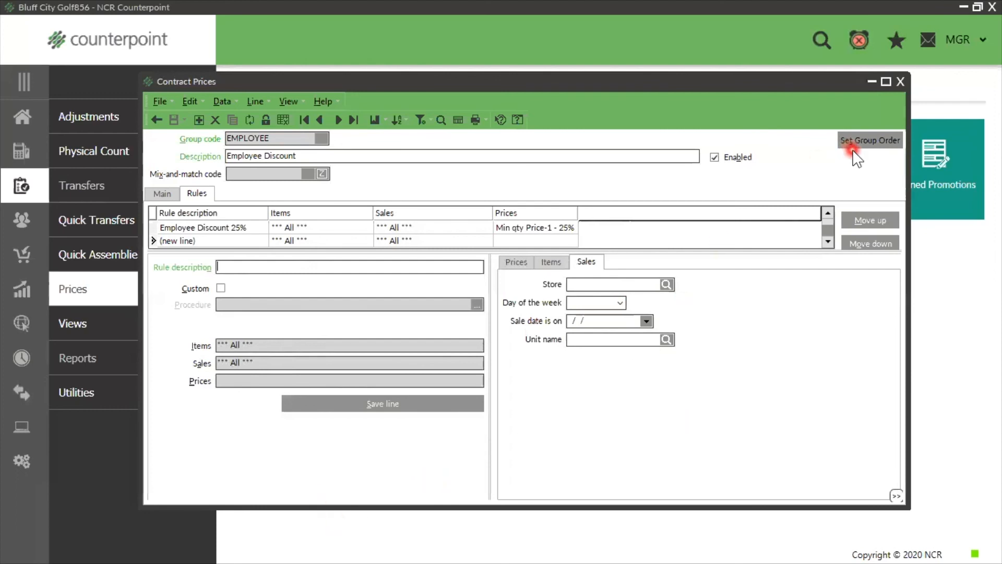
Step: Move the EMPLOYEE contract to the top of the price group order, above SENIOR, and close the order list and Contract Prices
click(873, 142)
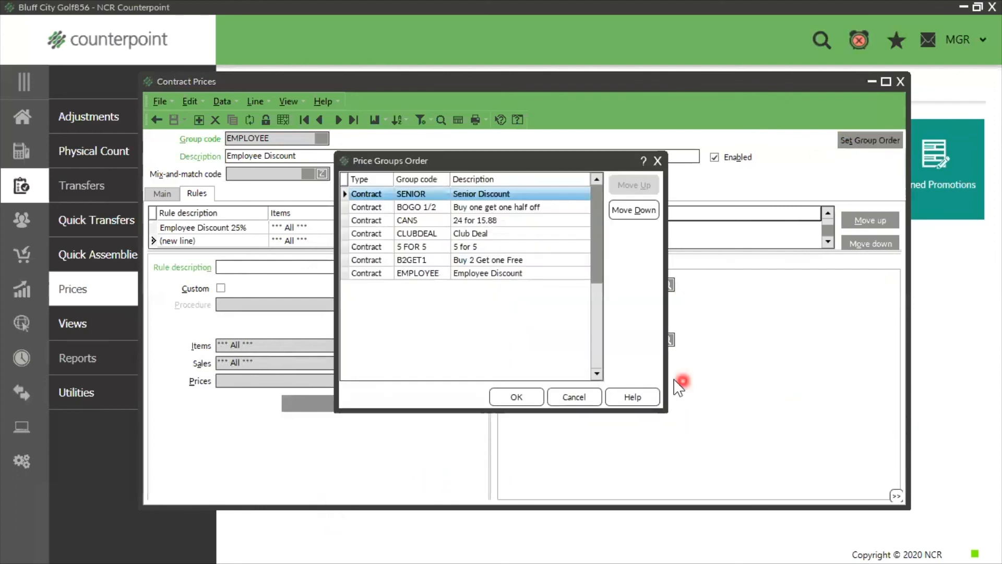
click(543, 274)
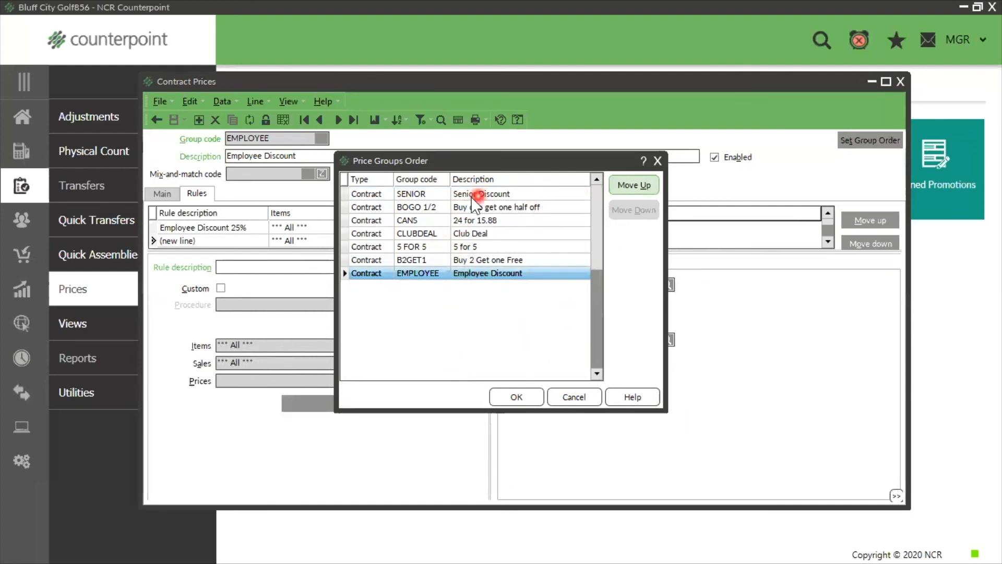
click(558, 209)
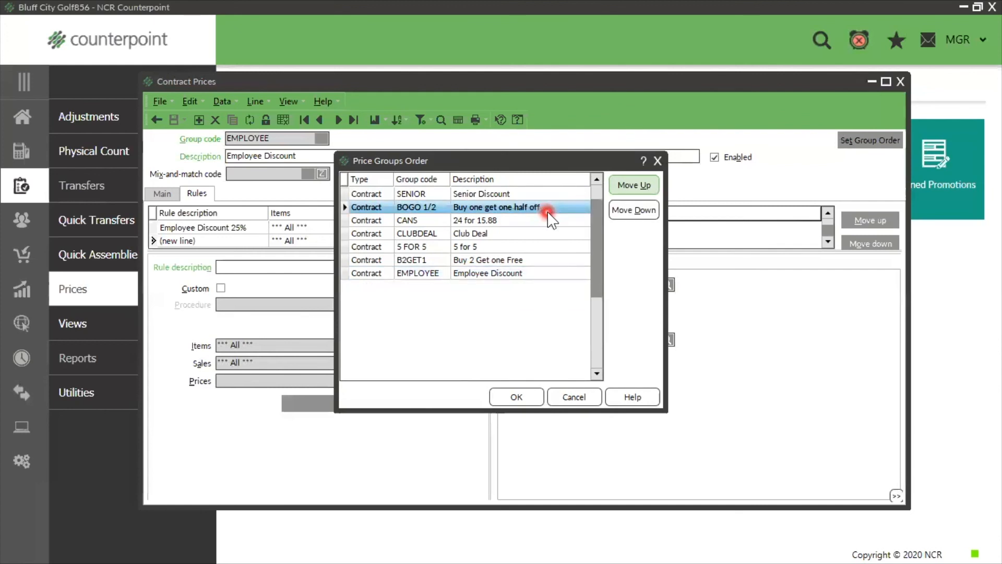
click(541, 275)
click(676, 325)
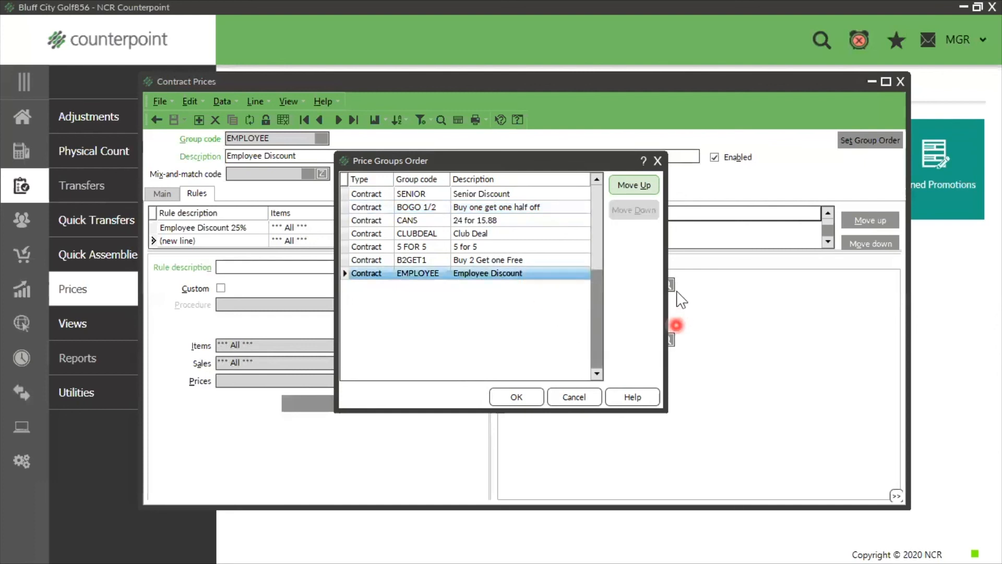
click(625, 186)
click(625, 185)
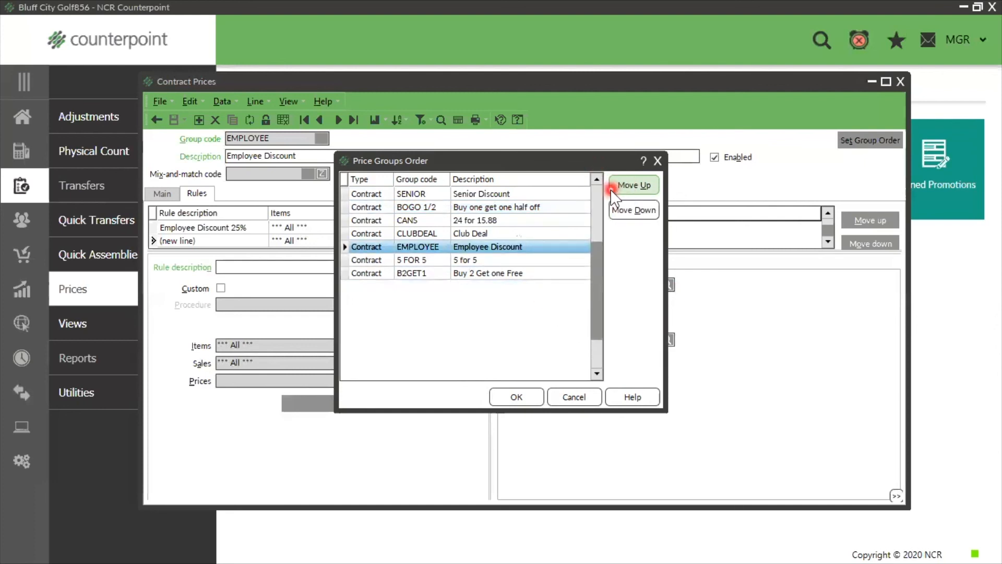
click(622, 187)
click(622, 187)
click(621, 187)
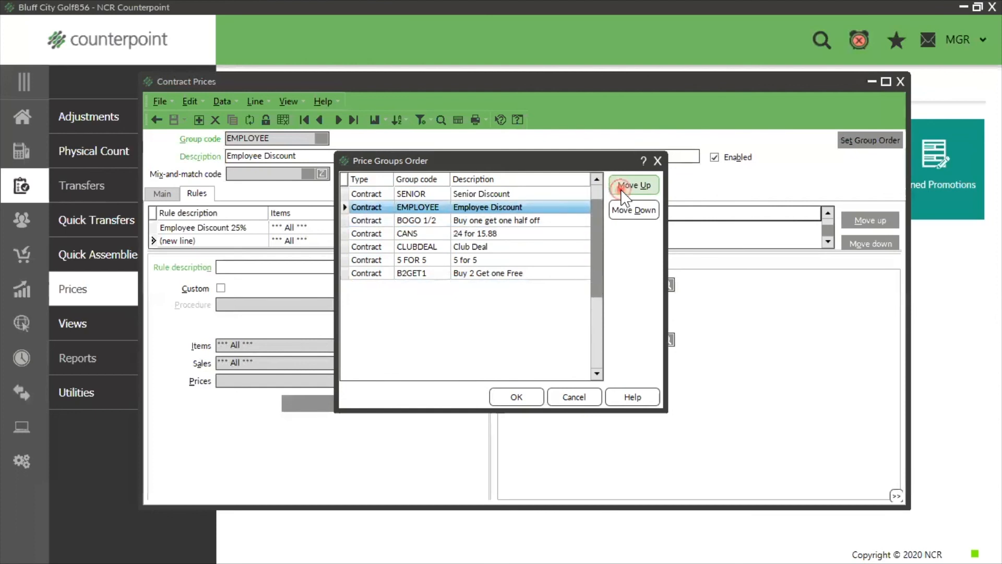
click(621, 188)
click(658, 160)
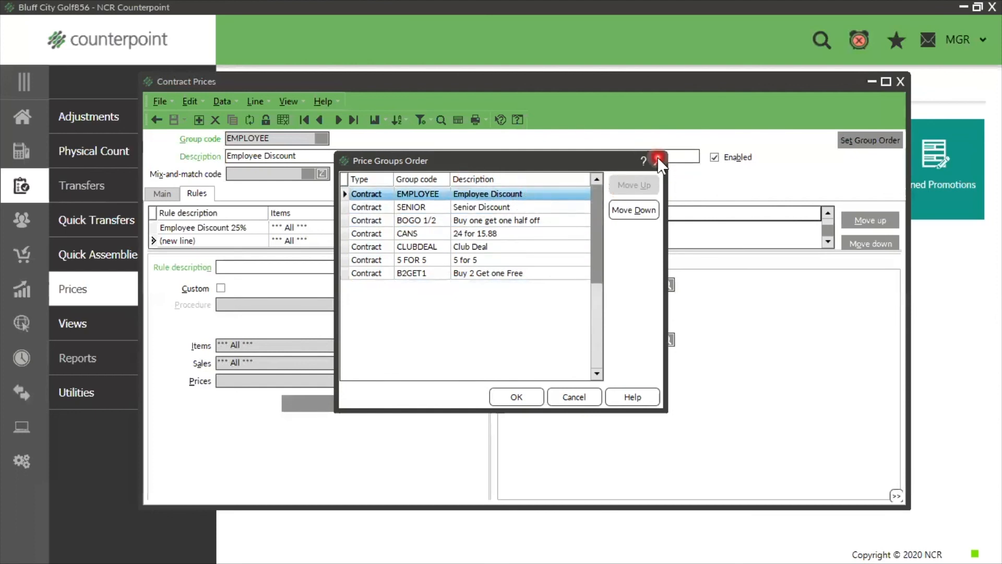
click(491, 305)
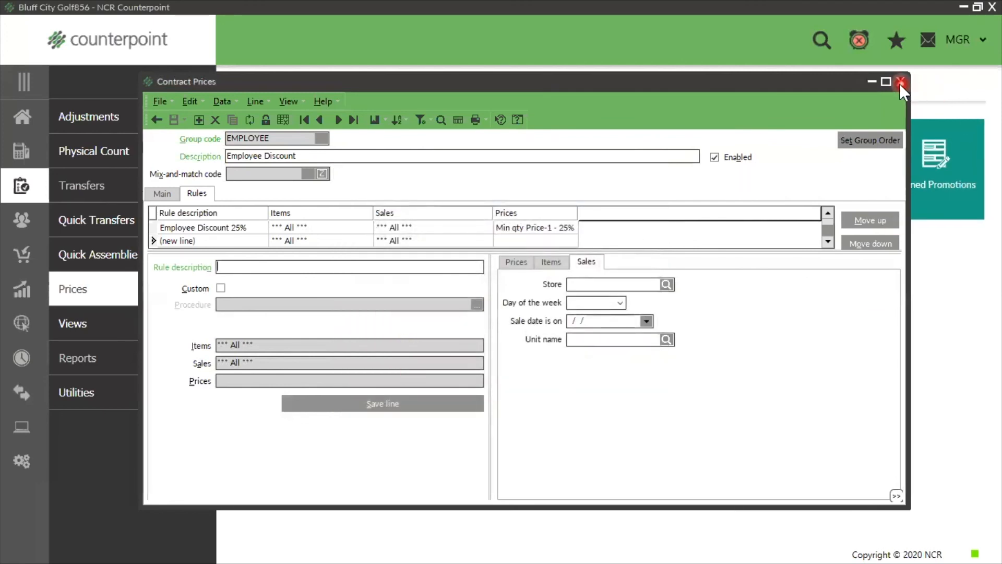
click(900, 82)
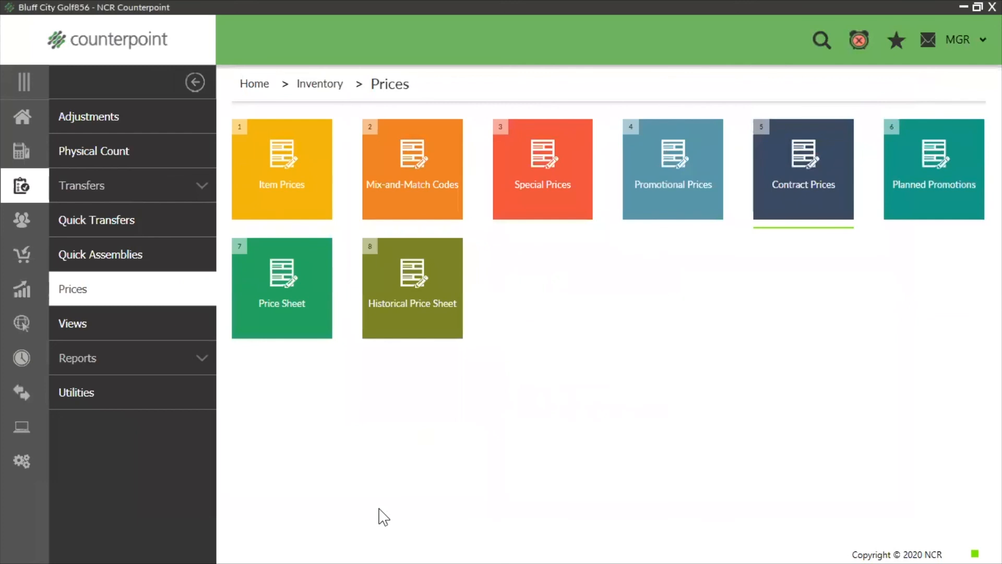
Step: Open the Price Test utility from the inventory utilities
click(19, 119)
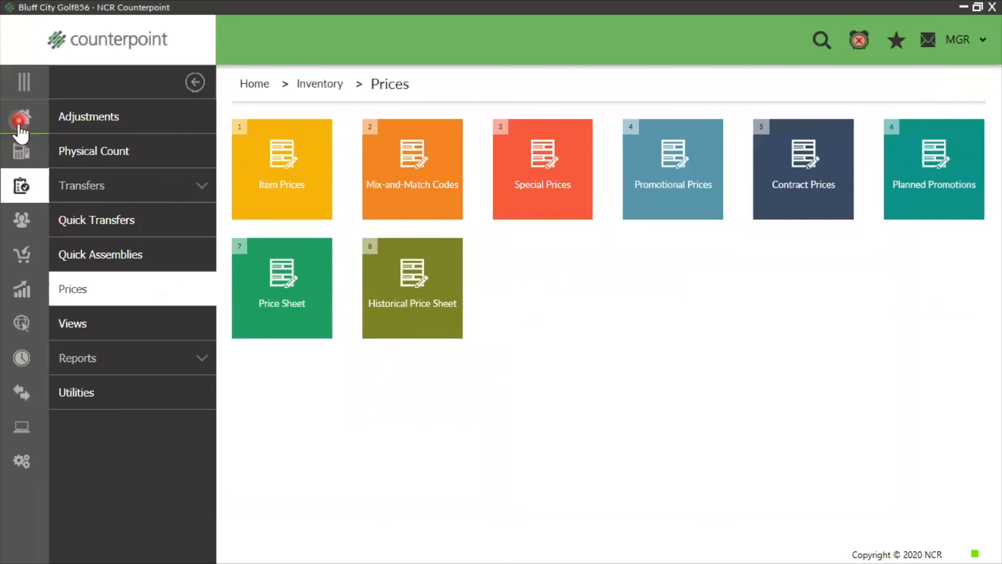
click(97, 187)
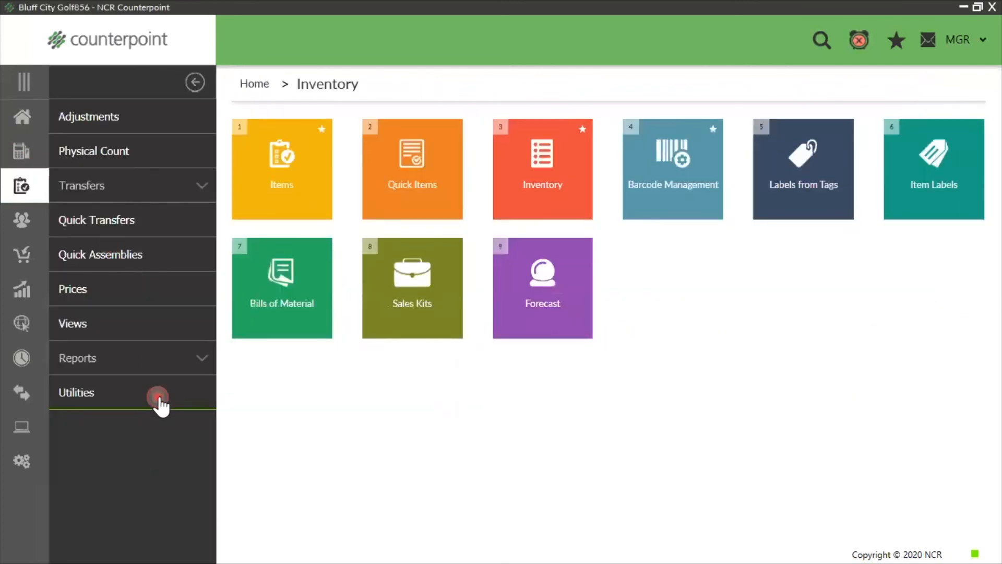
click(156, 400)
click(817, 202)
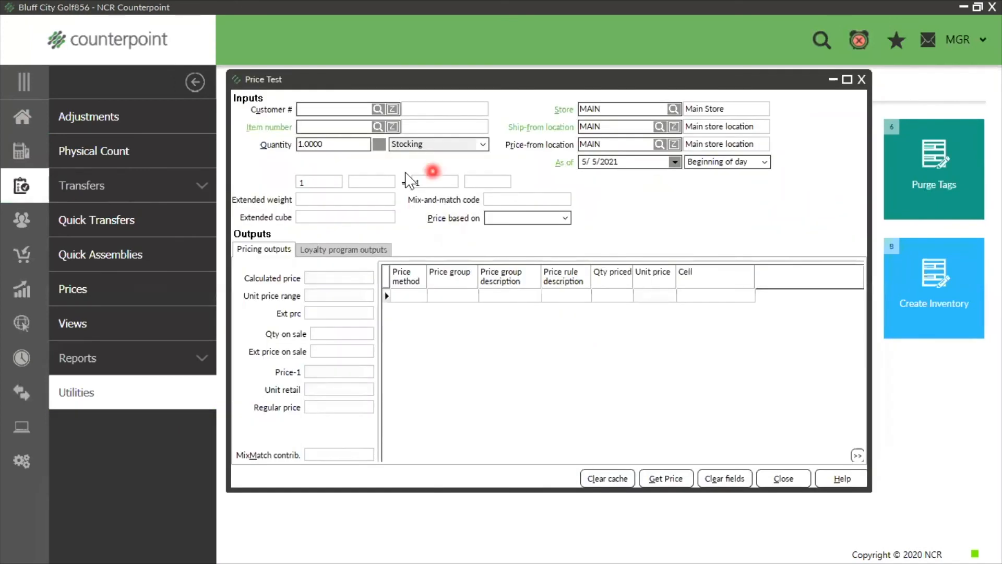
Step: Choose the Memphis customer in the EMPLOYEE category as the customer for the price test
click(377, 110)
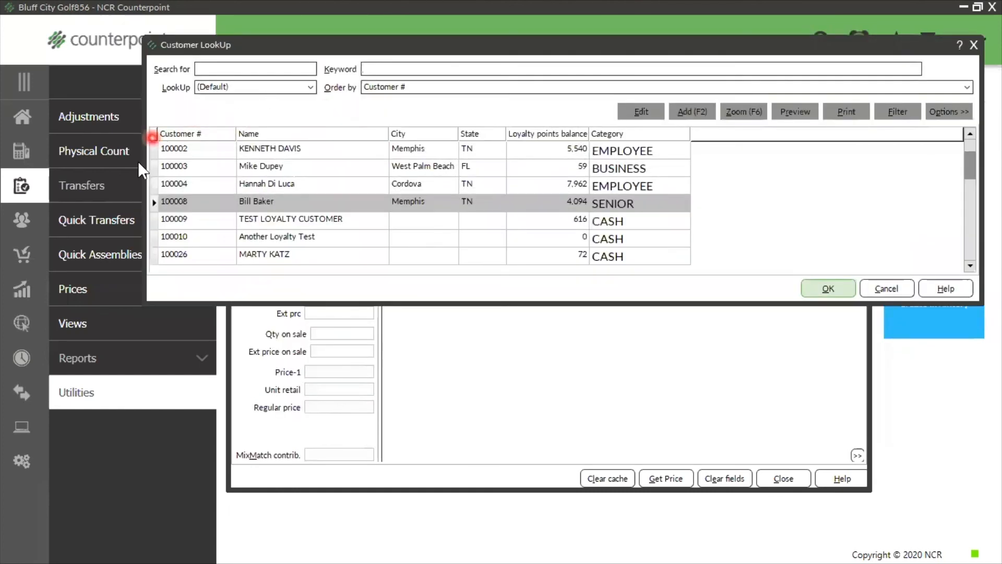
click(286, 149)
click(821, 286)
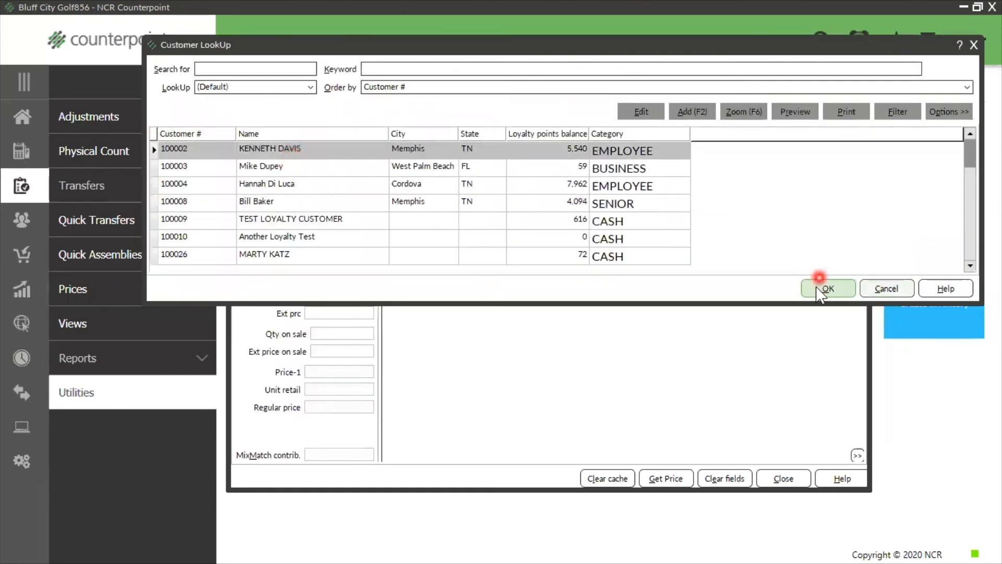
Step: Choose item ADM-TL5 for the price test and calculate its price for the Memphis EMPLOYEE customer
click(384, 124)
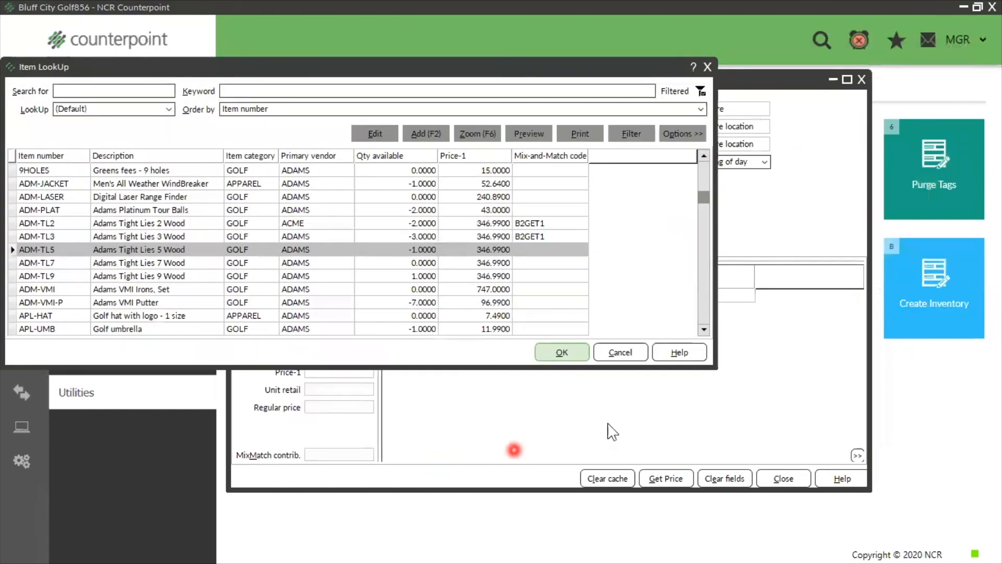
click(553, 348)
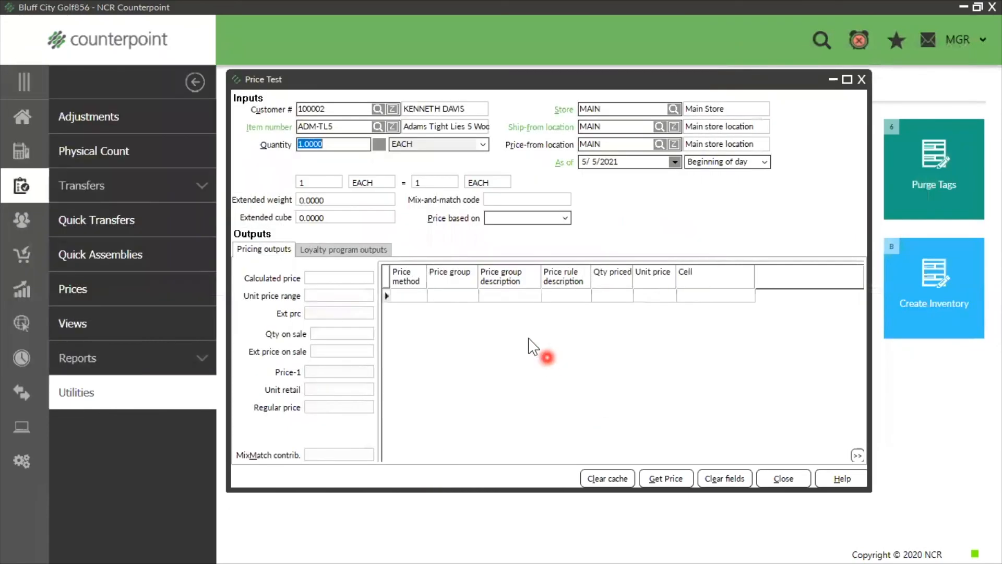
click(687, 482)
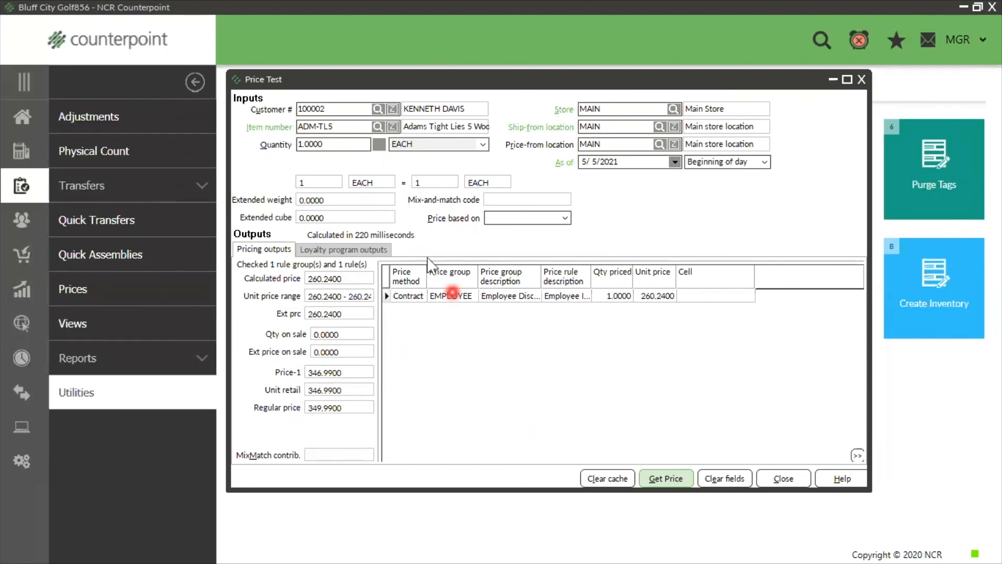
Step: Switch the price test to the Cordova customer in the EMPLOYEE category and calculate the ADM-TL5 price
click(378, 109)
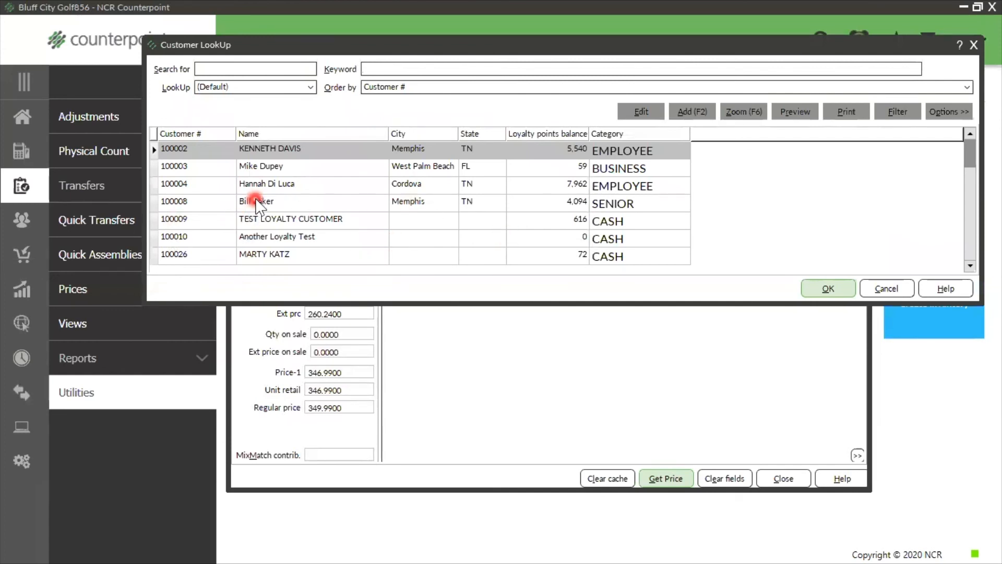
click(257, 183)
click(828, 288)
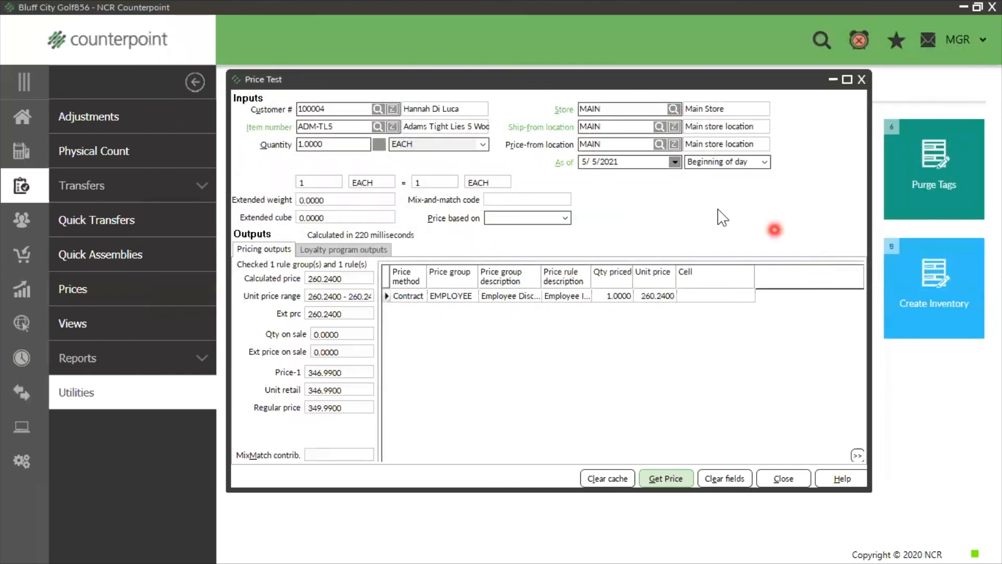
click(679, 477)
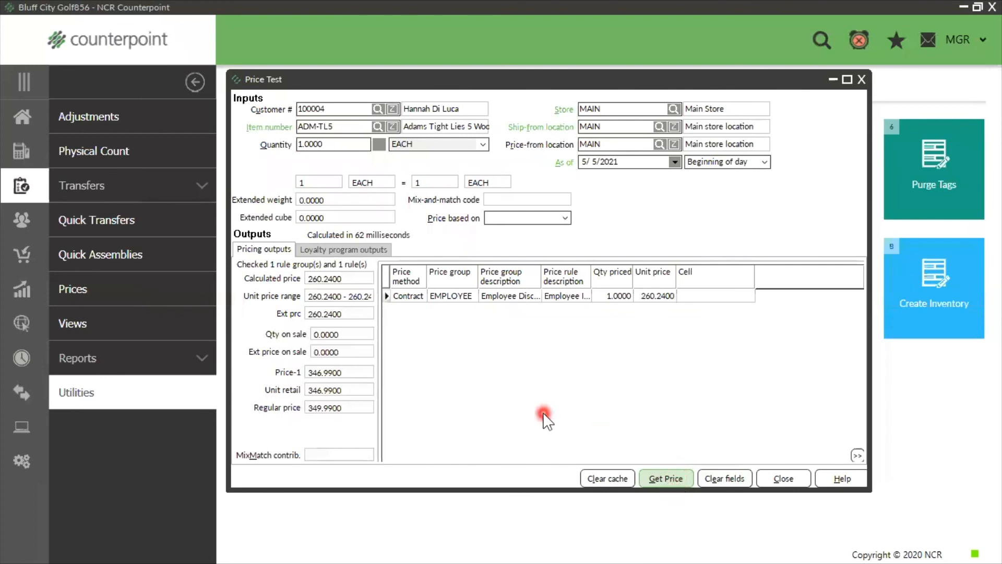
Step: Calculate the ADM-TL5 price for the CASH customer with 72 loyalty points, and close Price Test
click(379, 109)
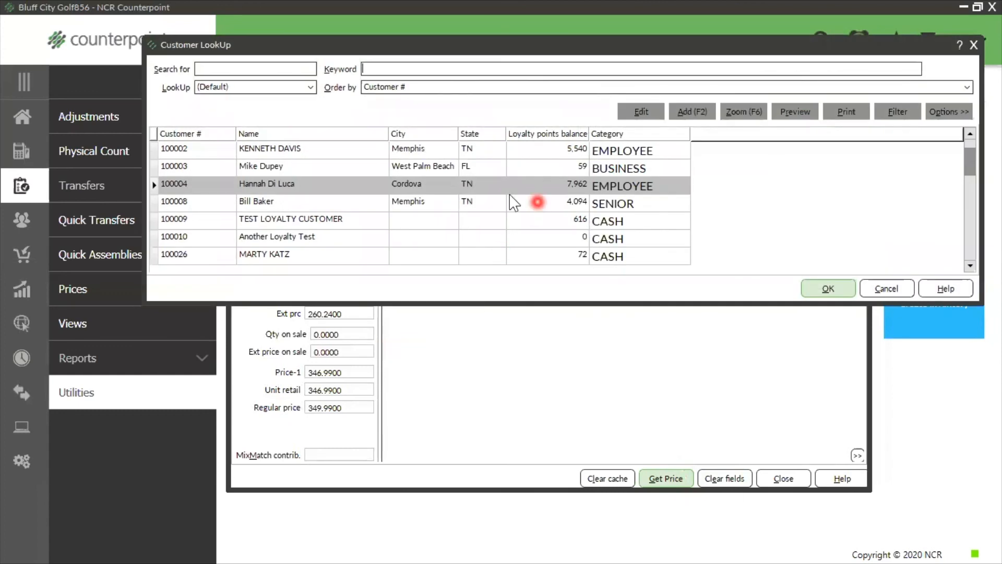
click(261, 256)
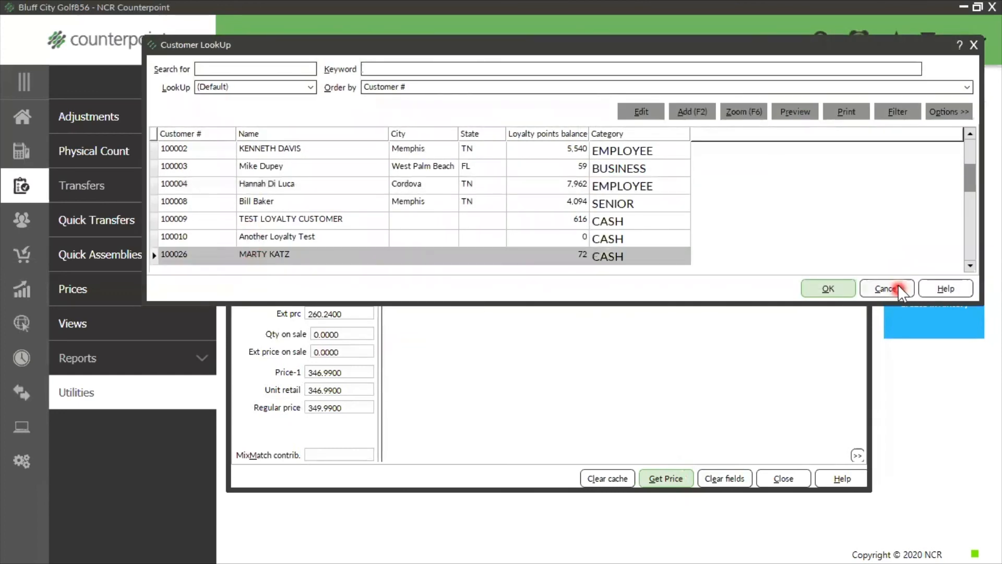
click(828, 289)
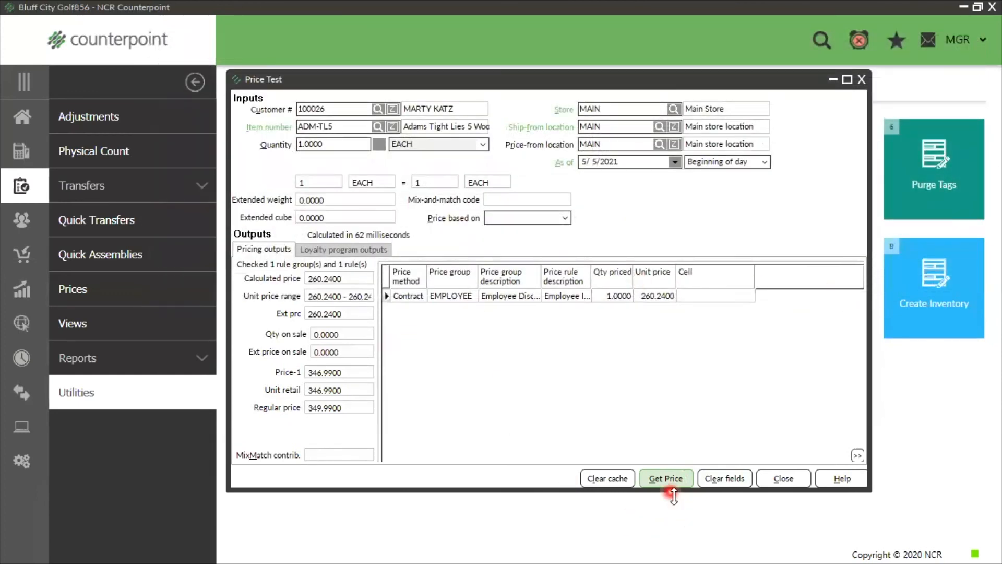
click(673, 480)
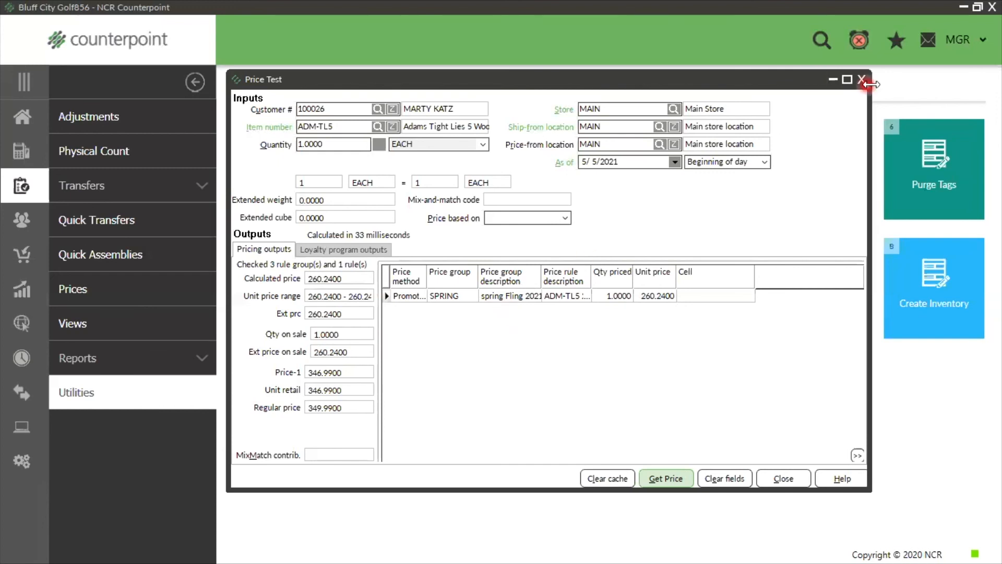
click(862, 80)
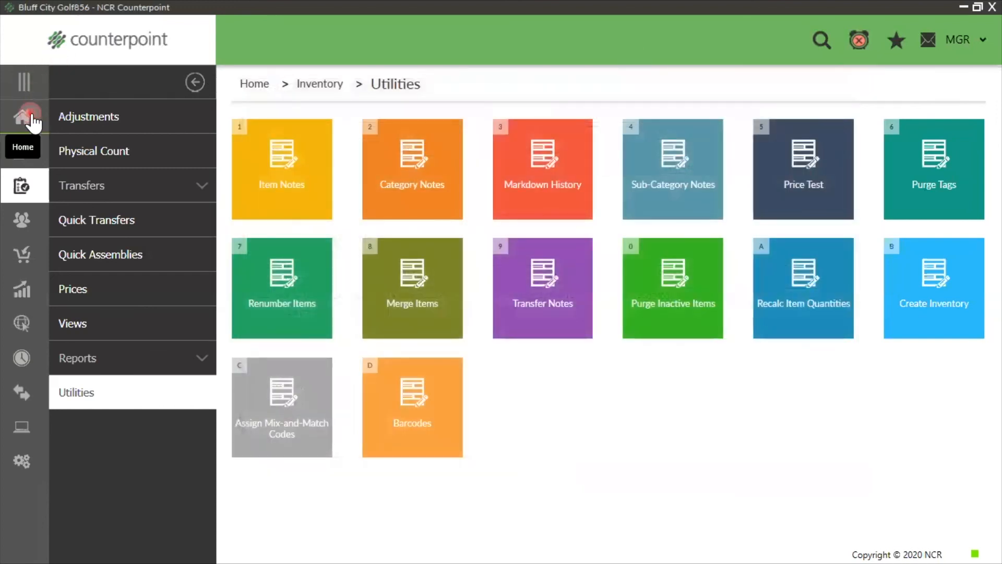
Step: Disable the SPRING group (spring Fling 2021) in the inventory Promotional Prices and close the window
click(23, 117)
click(92, 186)
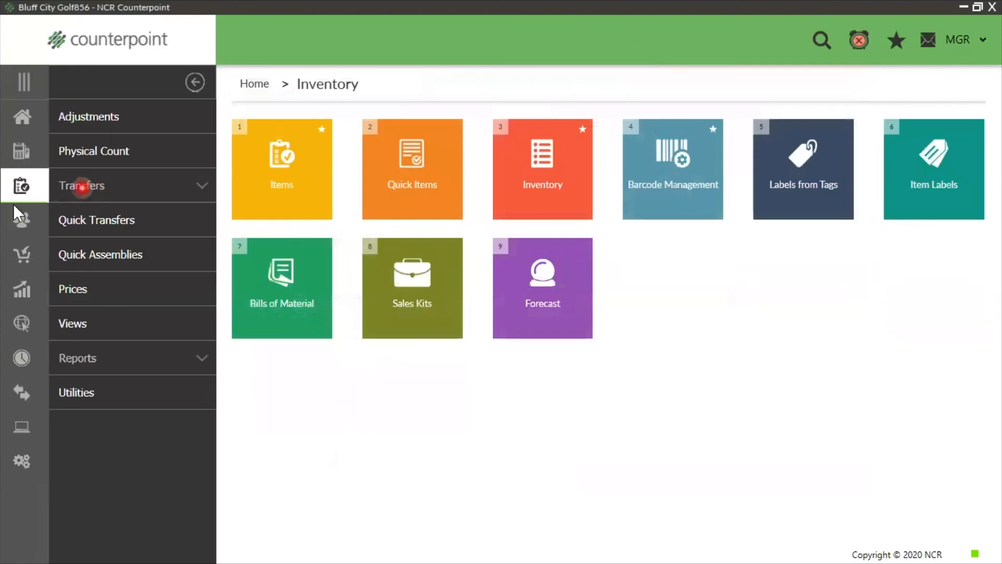
click(106, 295)
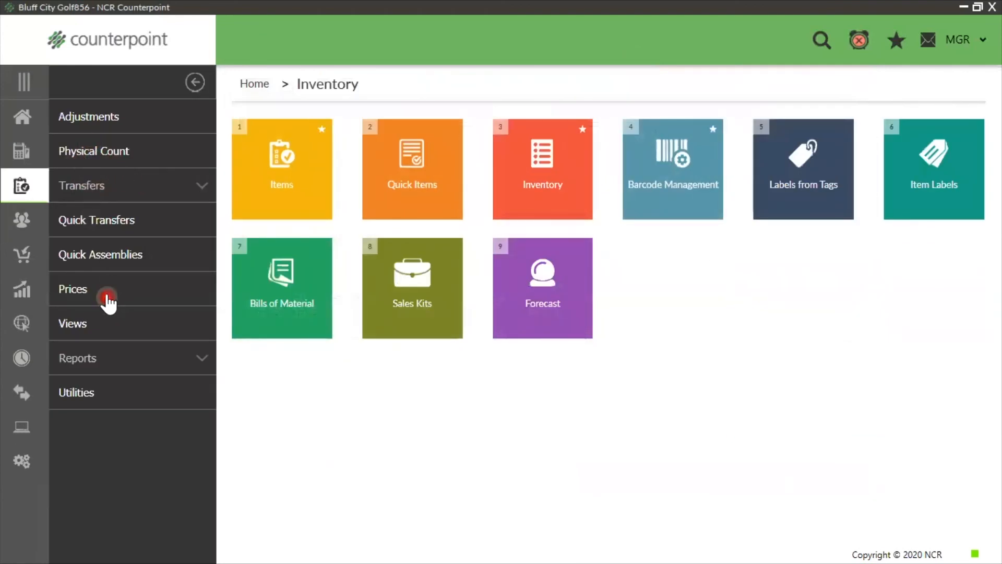
click(654, 188)
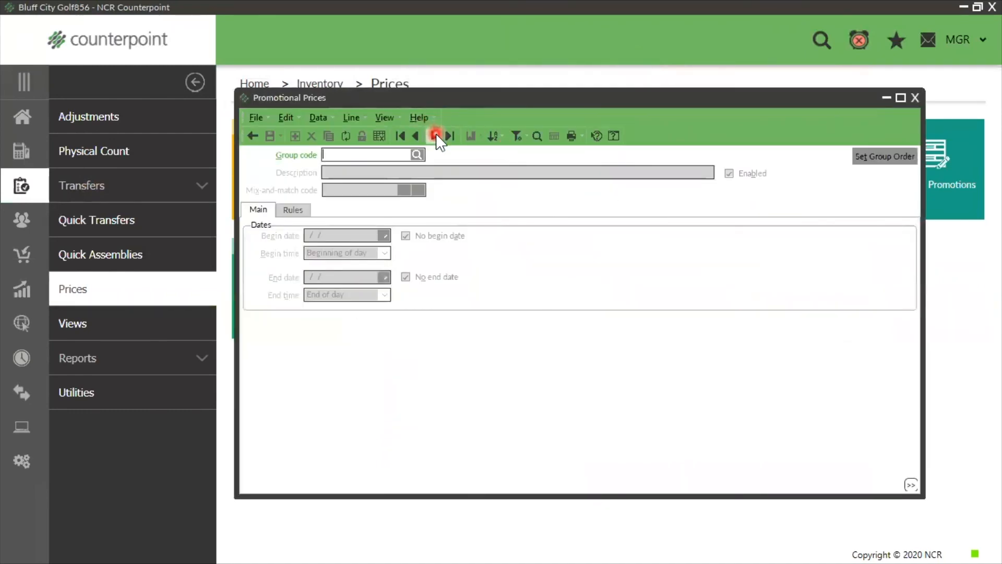
click(508, 331)
click(729, 174)
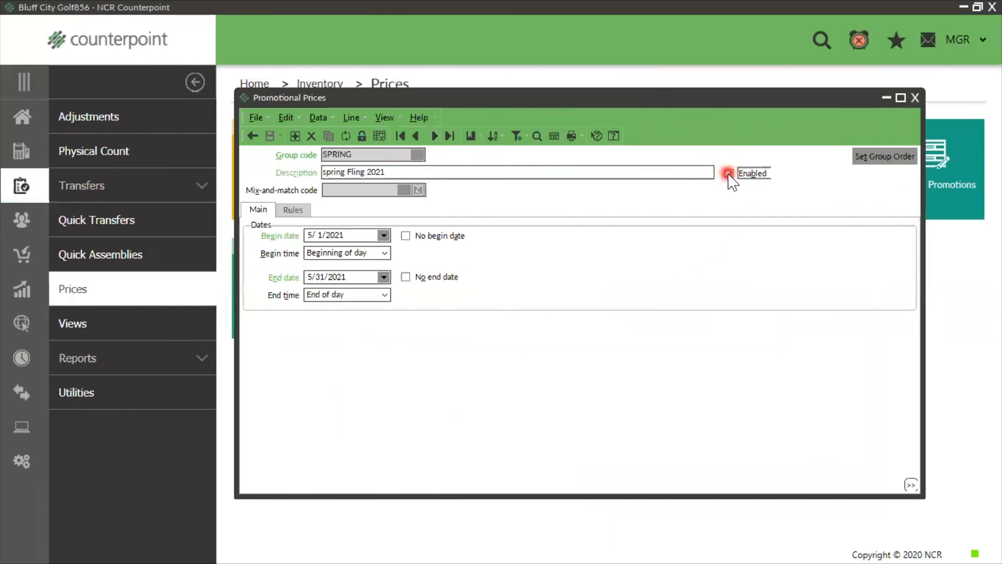
click(672, 436)
click(327, 233)
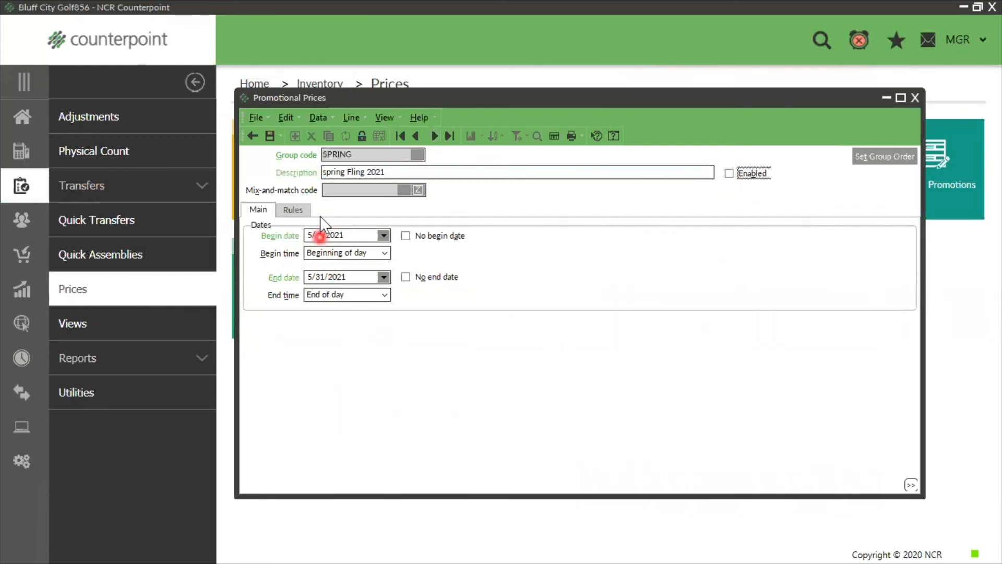
click(914, 97)
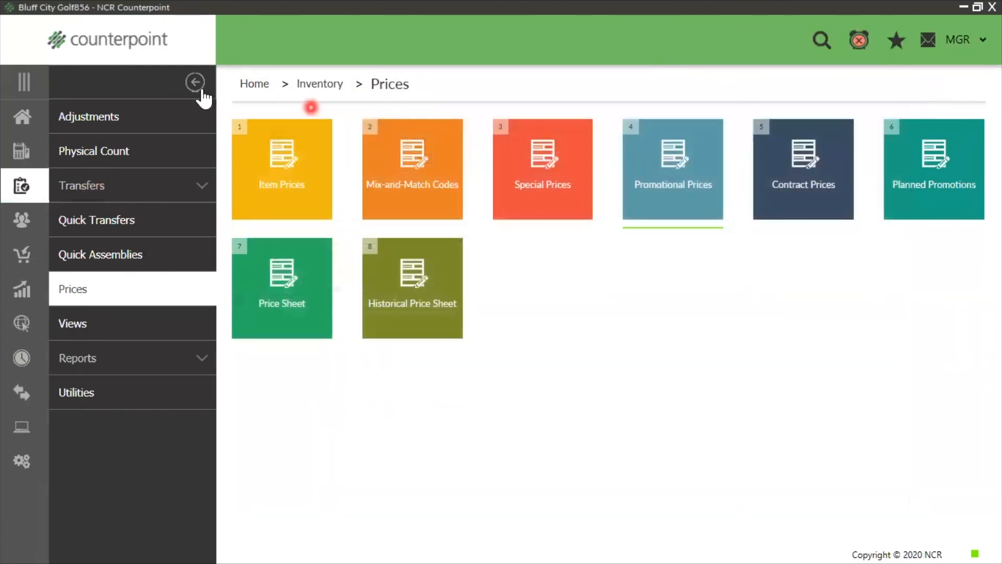
Step: Open Touchscreen ticket entry from the Point of Sale tickets
click(21, 116)
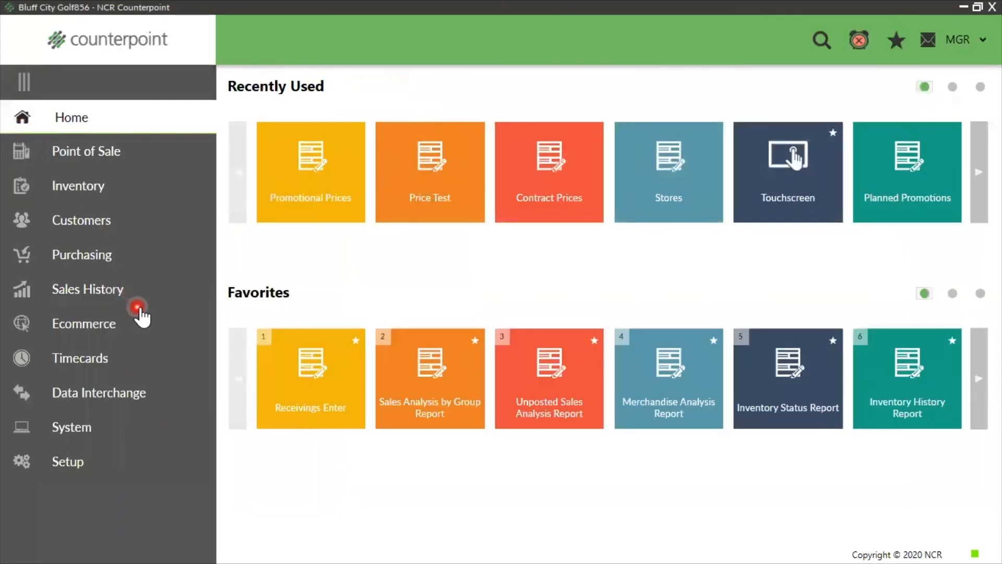
click(142, 161)
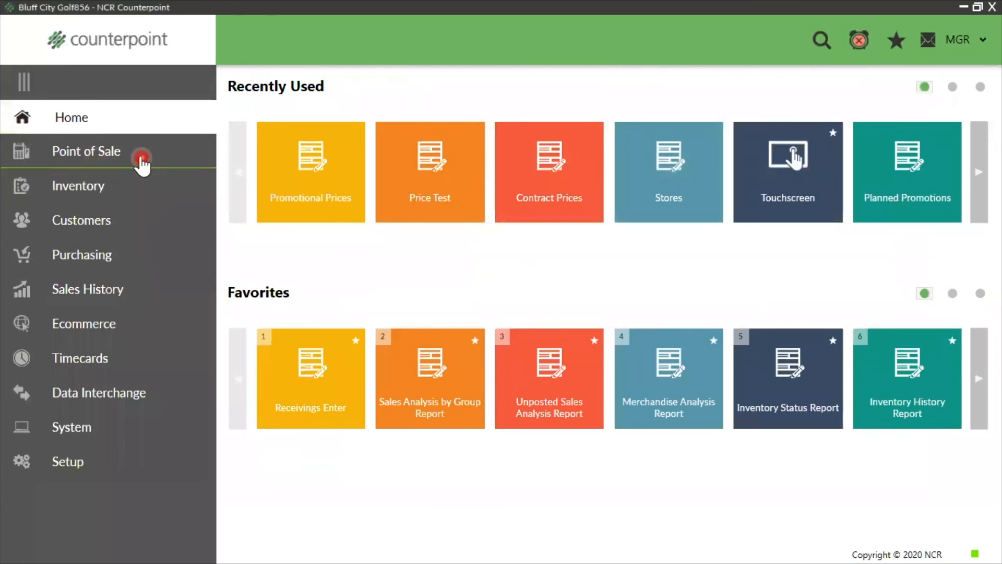
click(141, 115)
click(388, 222)
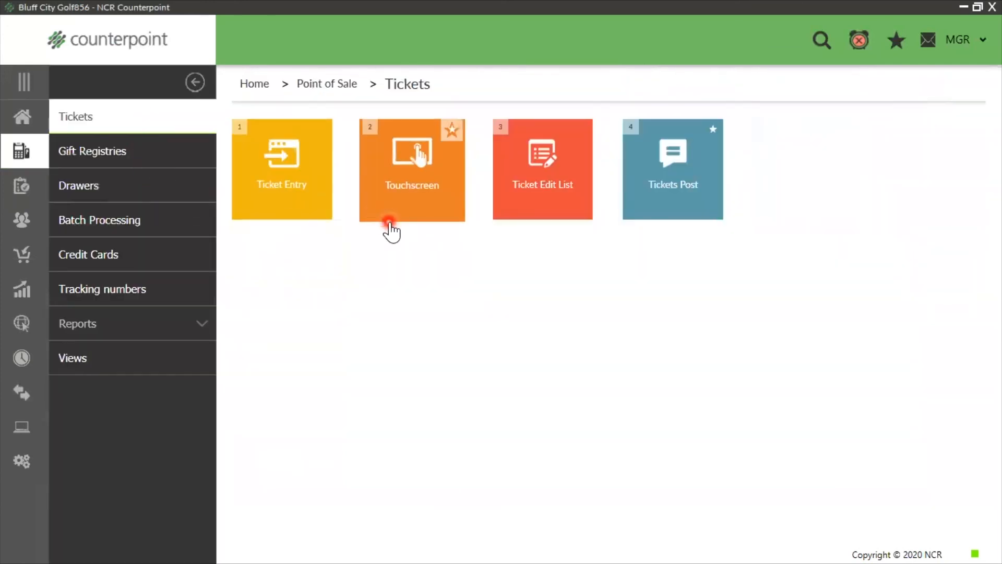
click(377, 351)
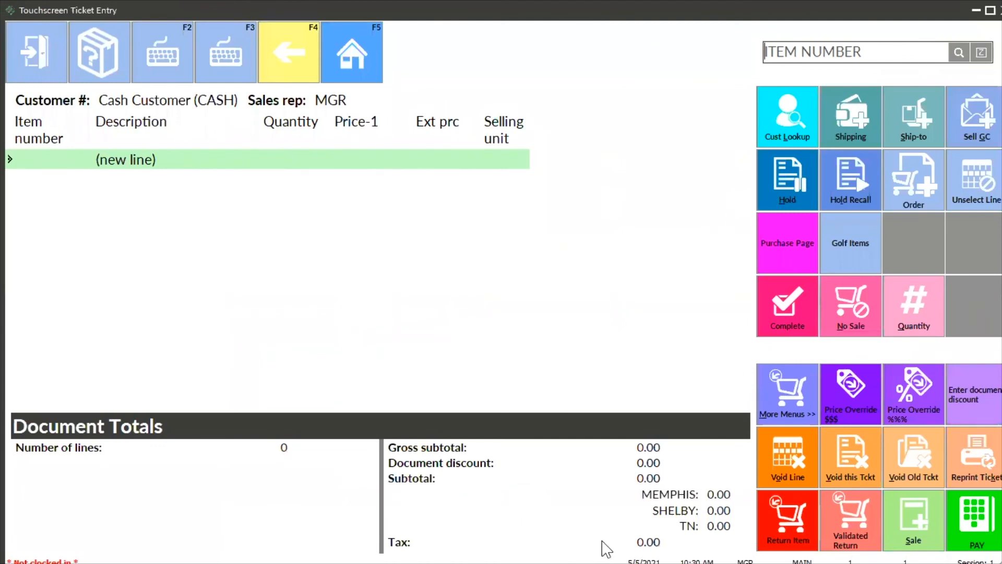
click(963, 50)
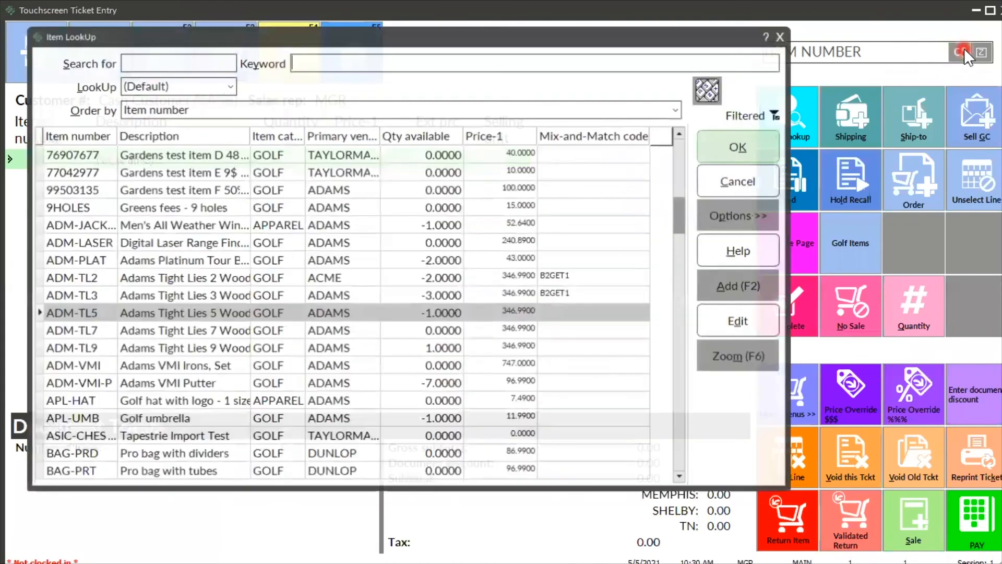
click(782, 36)
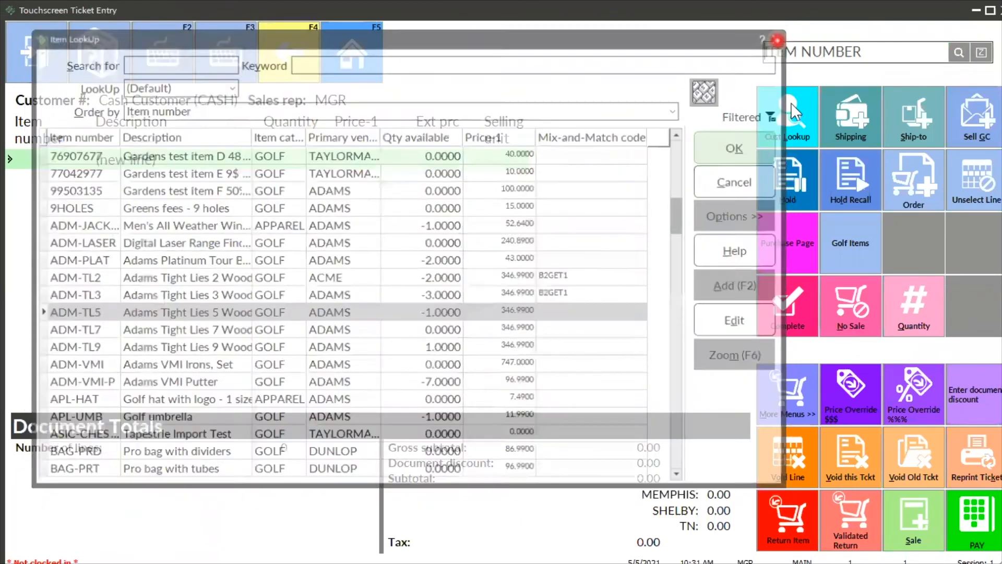
click(837, 343)
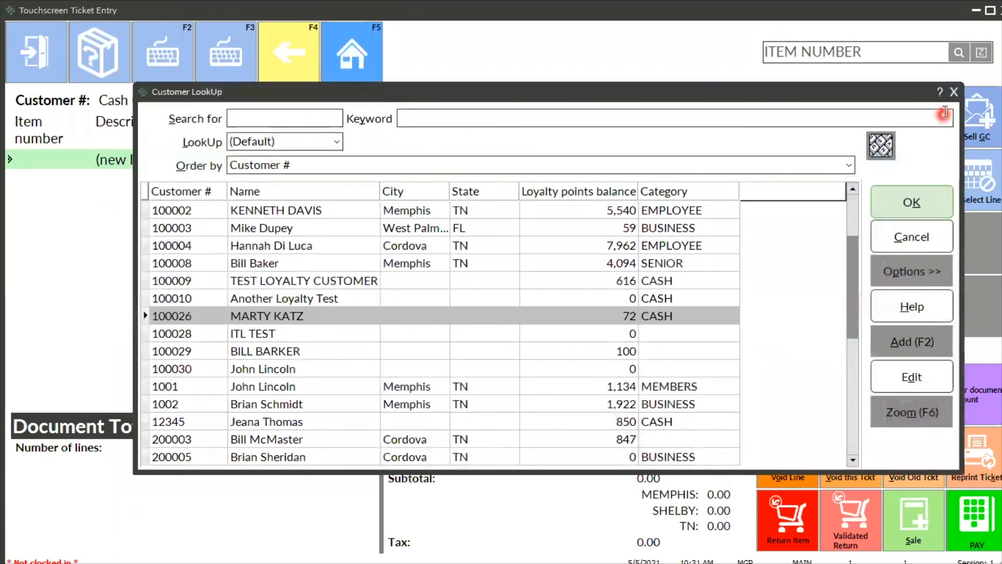
click(954, 92)
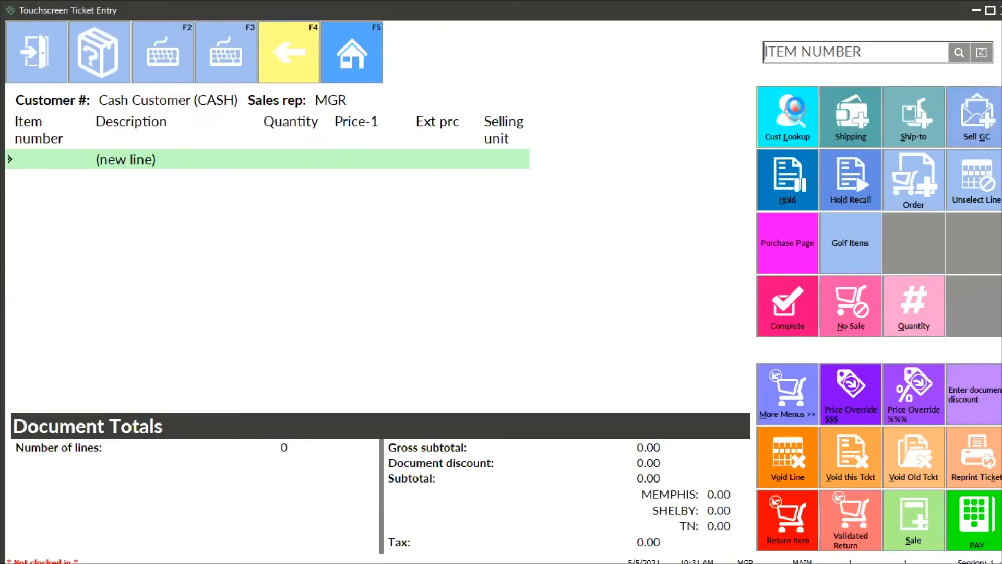
Step: Assign the Cordova customer in the EMPLOYEE category to the new ticket
click(789, 114)
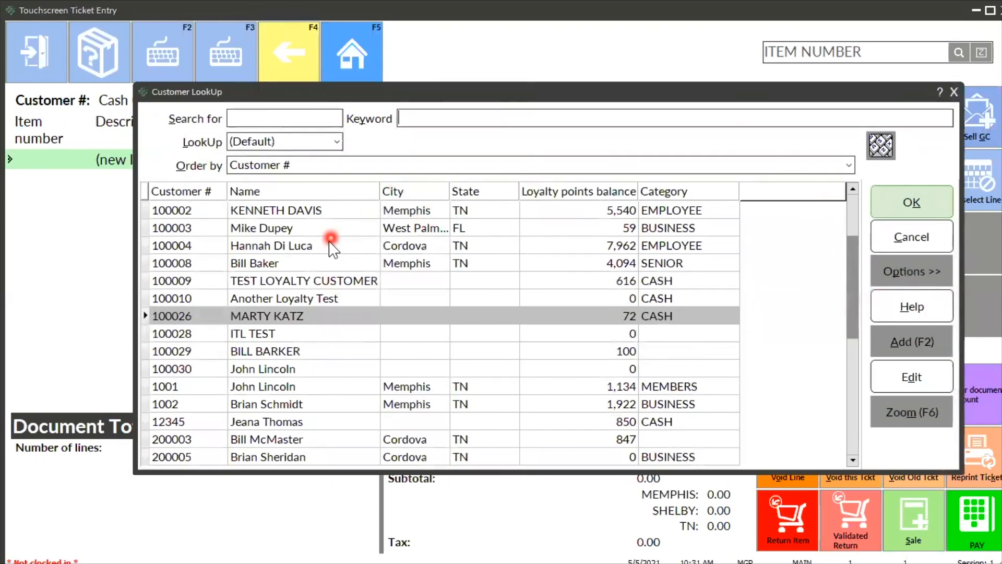
click(492, 246)
click(885, 203)
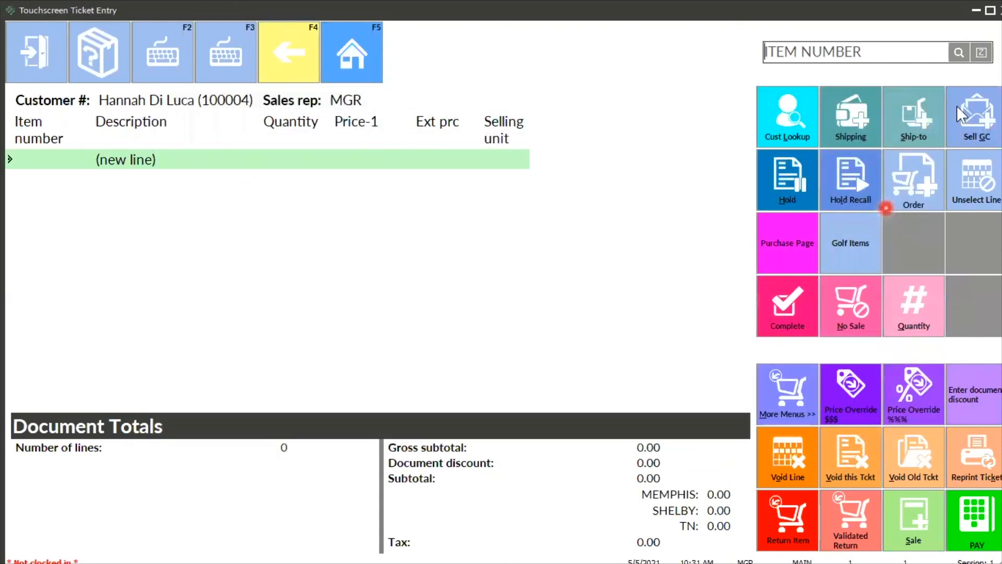
Step: Add item ADM-JACKET to the ticket in color Hunter Green and size X-Small
click(961, 52)
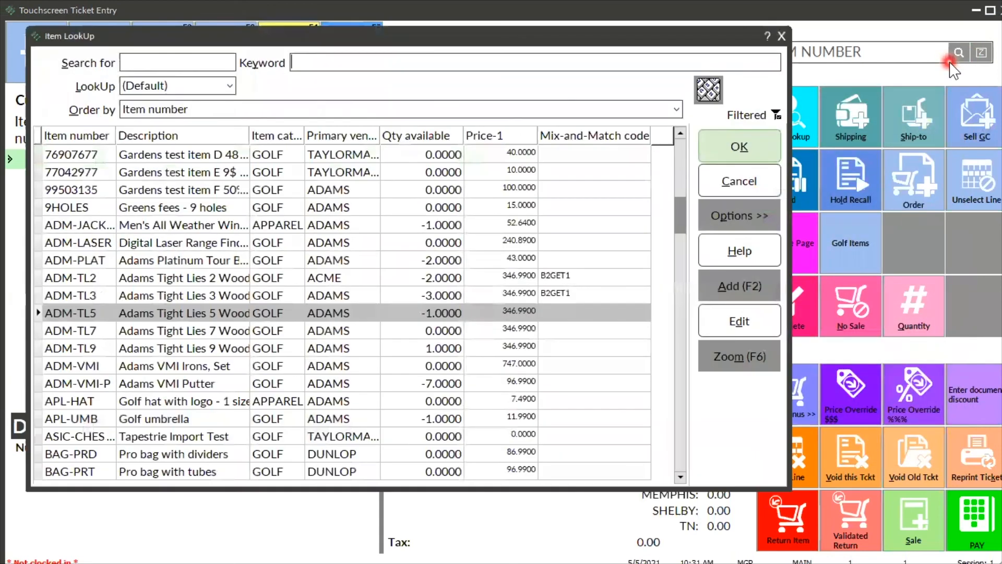
click(168, 225)
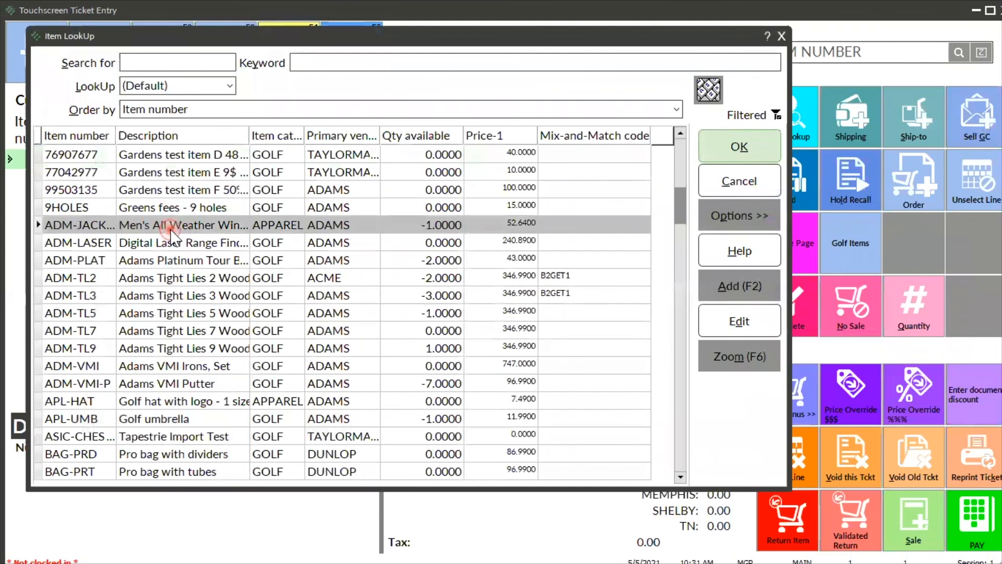
click(750, 146)
click(333, 242)
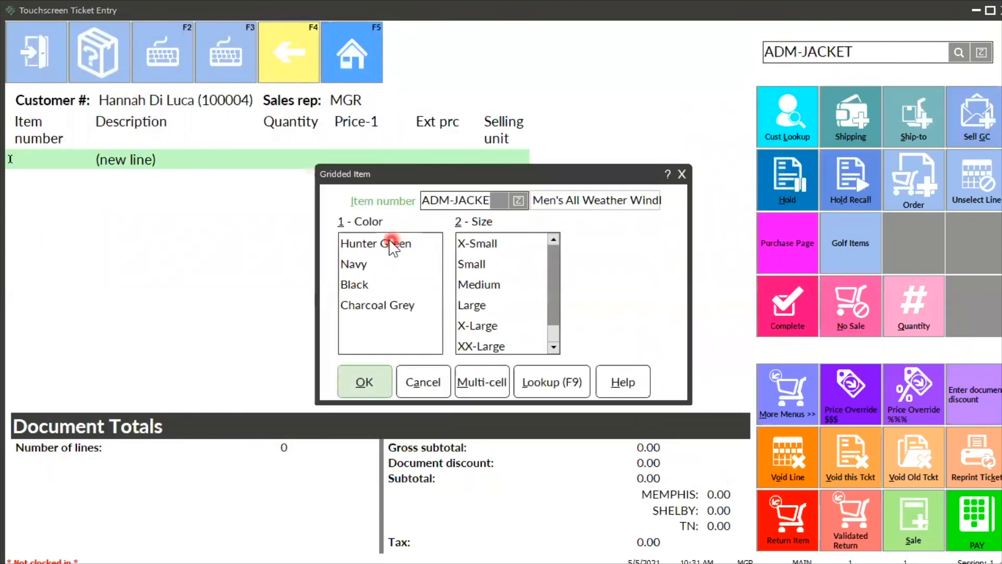
click(461, 248)
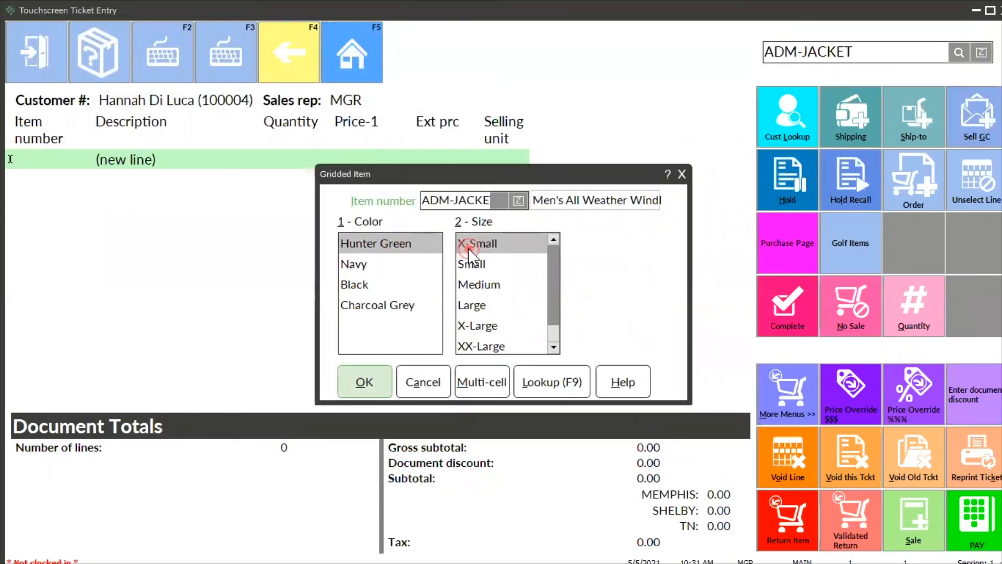
click(375, 390)
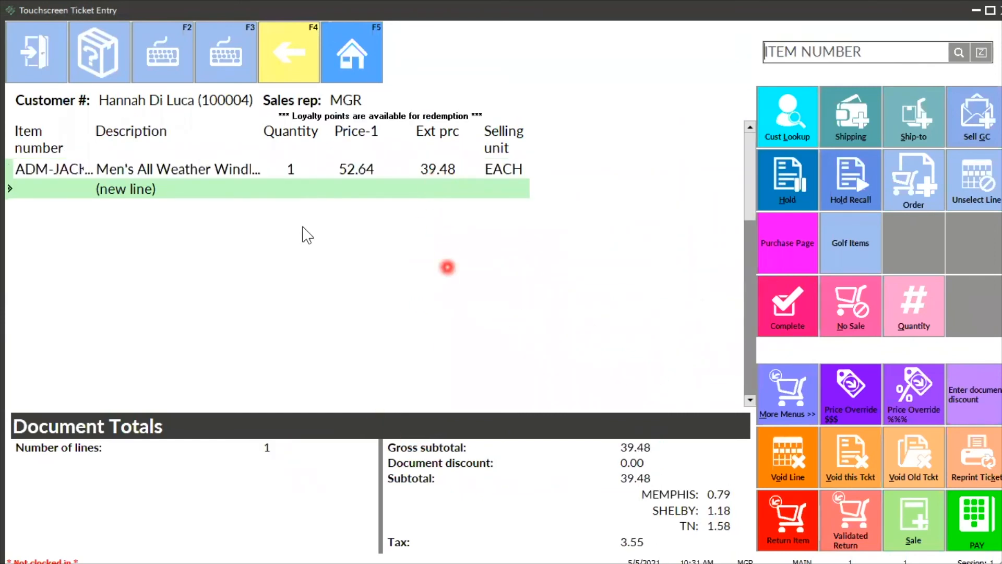
Step: Change the ticket's customer to the CASH category customer with 72 loyalty points
click(787, 123)
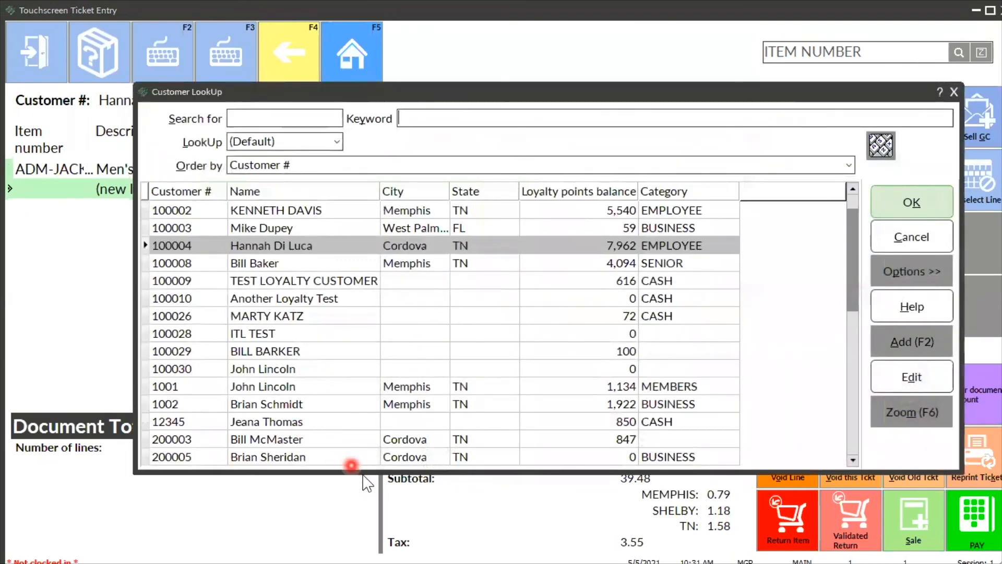
click(247, 316)
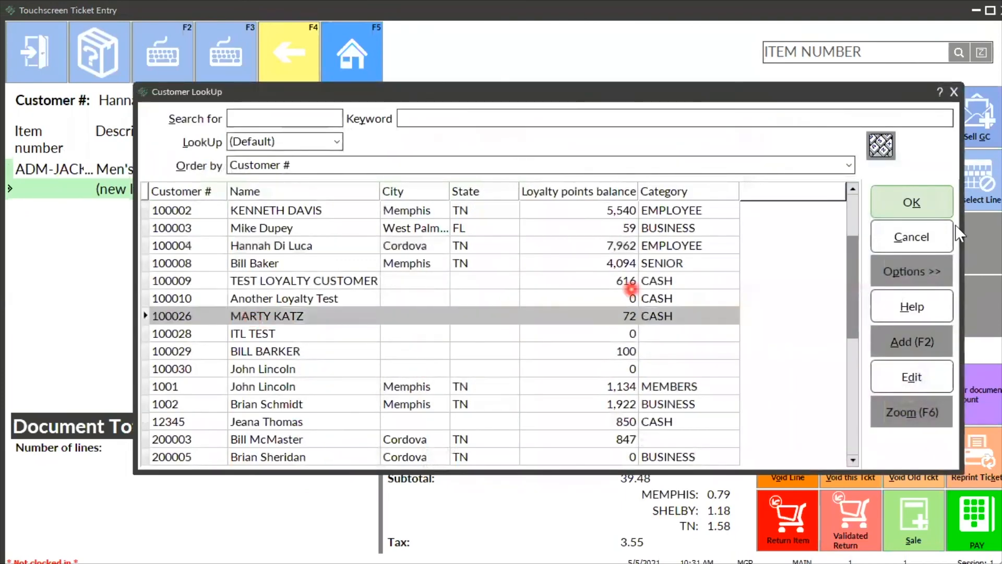
click(935, 203)
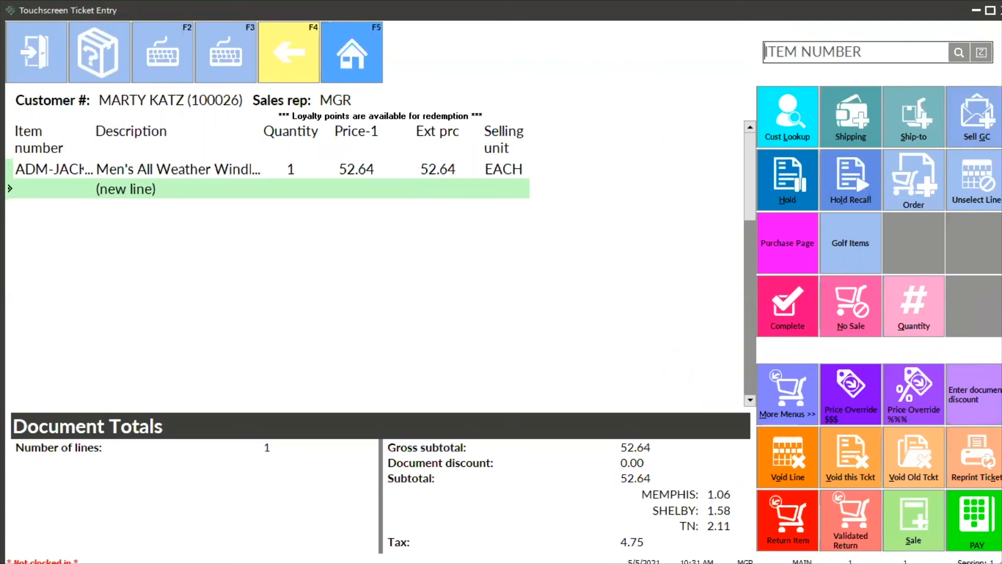
Step: Void the current ticket and leave Touchscreen ticket entry for the home screen
key(alt+v)
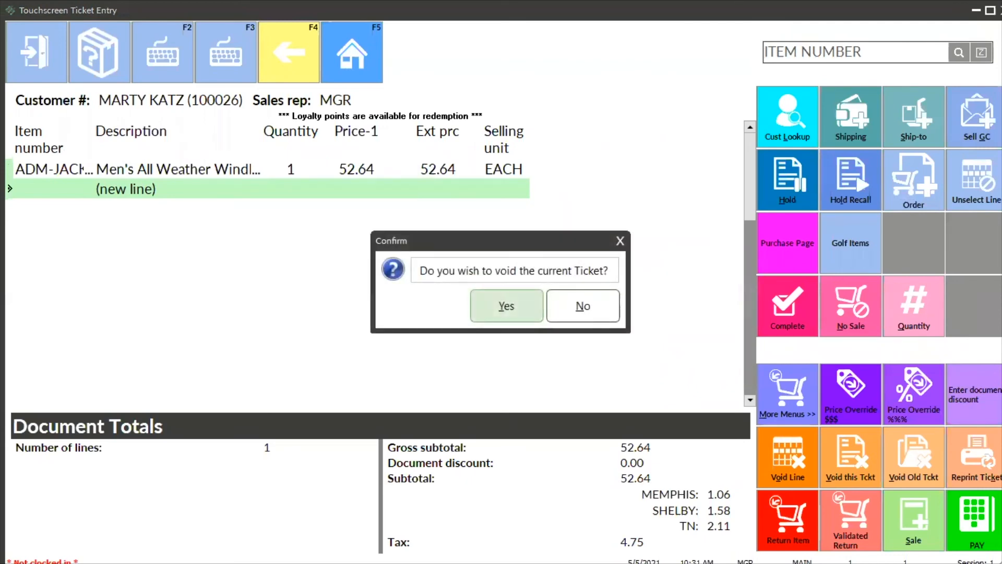
key(Return)
click(8, 133)
click(203, 395)
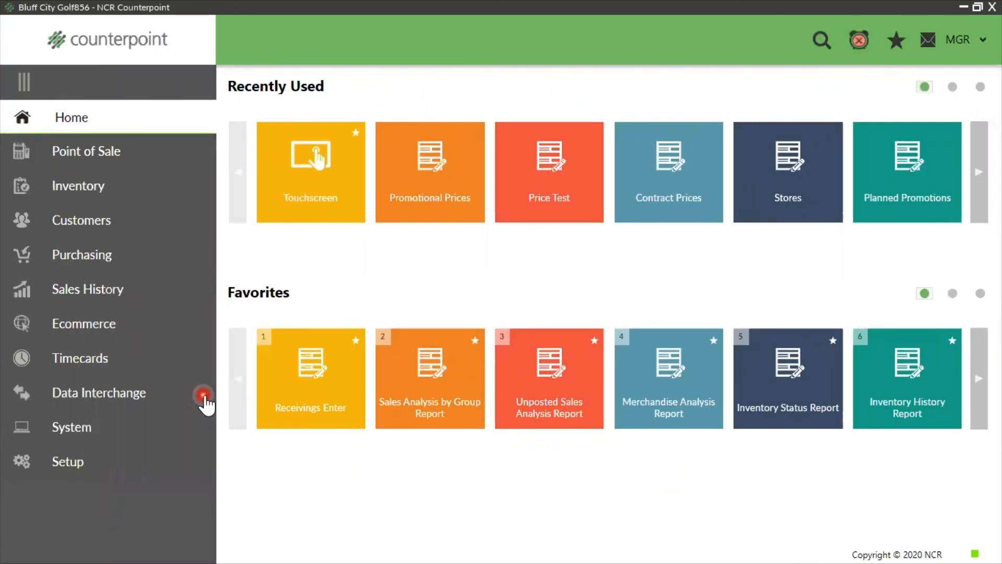
Step: Open Contract Prices from the inventory pricing functions and bring up the 5 FOR 5 group
click(54, 191)
click(114, 288)
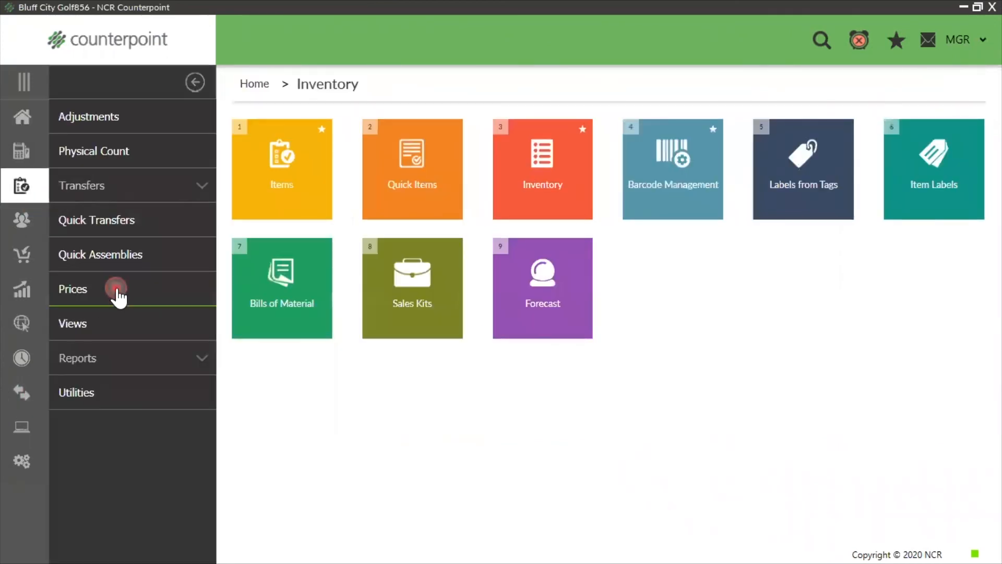
click(780, 218)
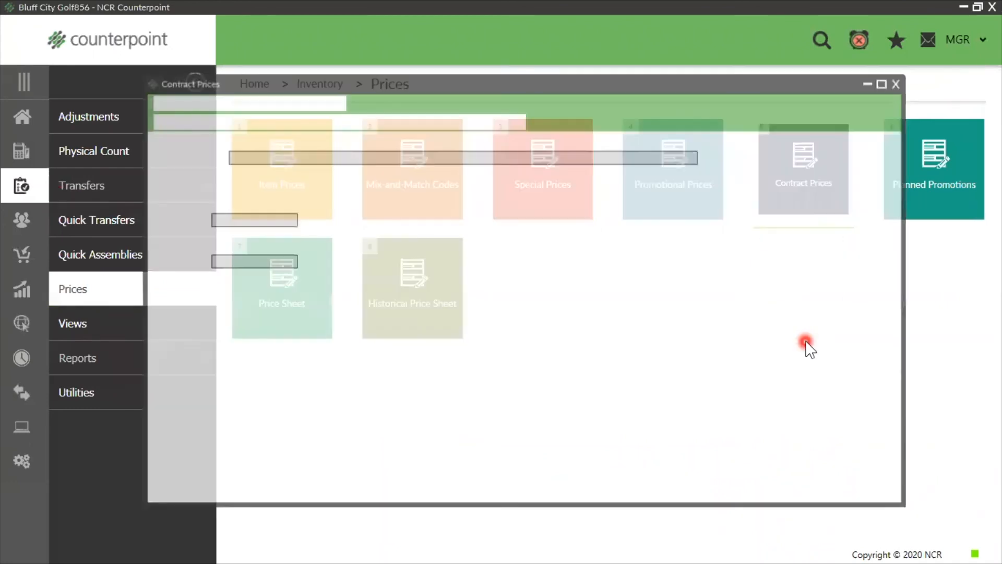
click(337, 120)
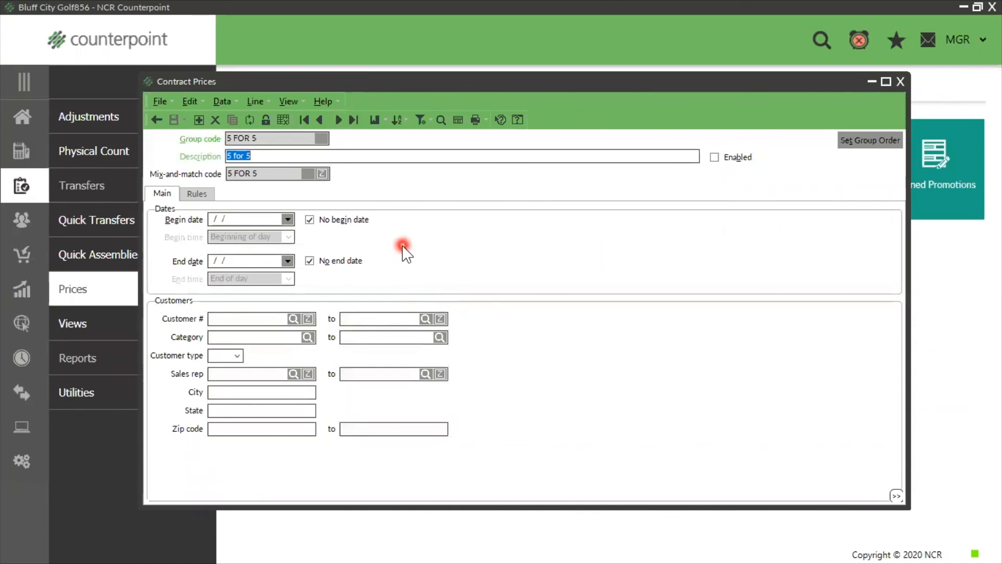
Step: Examine the 5 for 5 rule of the contract, including its price break, item and sales criteria
click(205, 193)
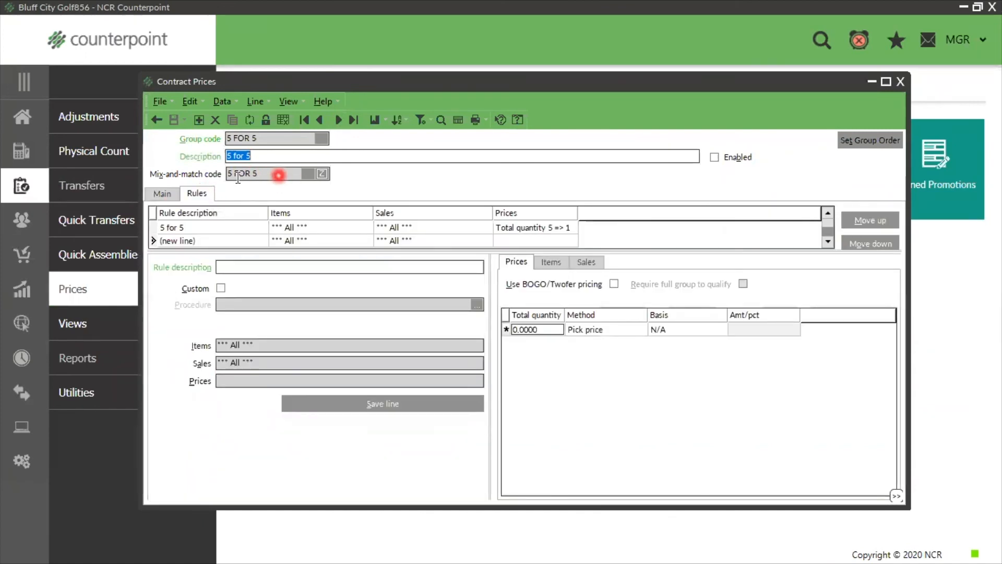
click(200, 228)
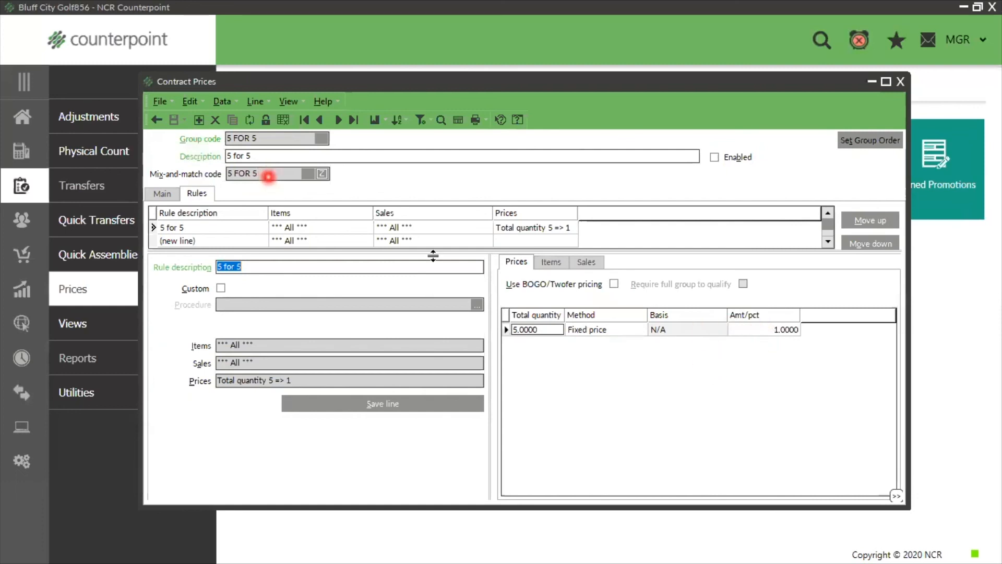
click(552, 260)
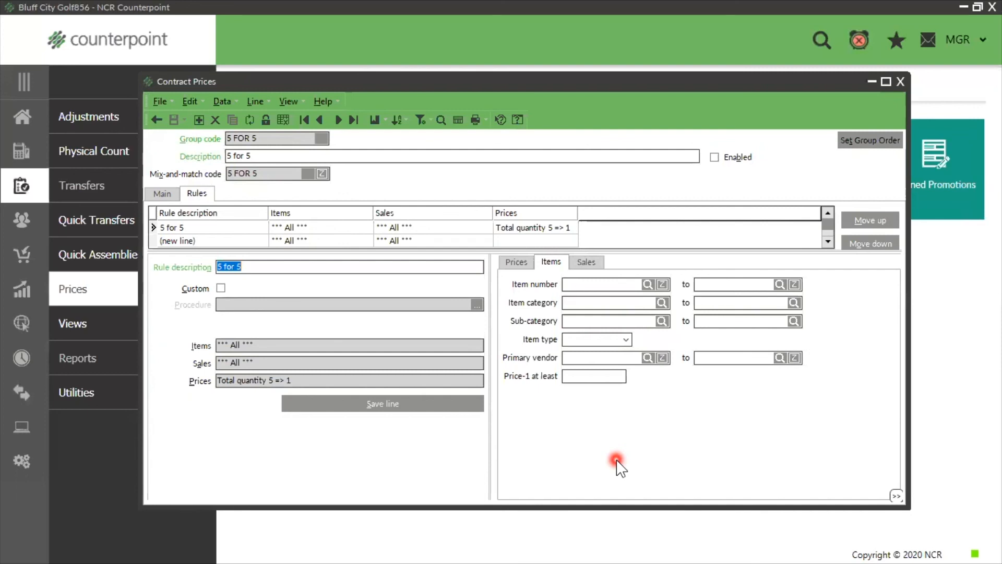
click(590, 261)
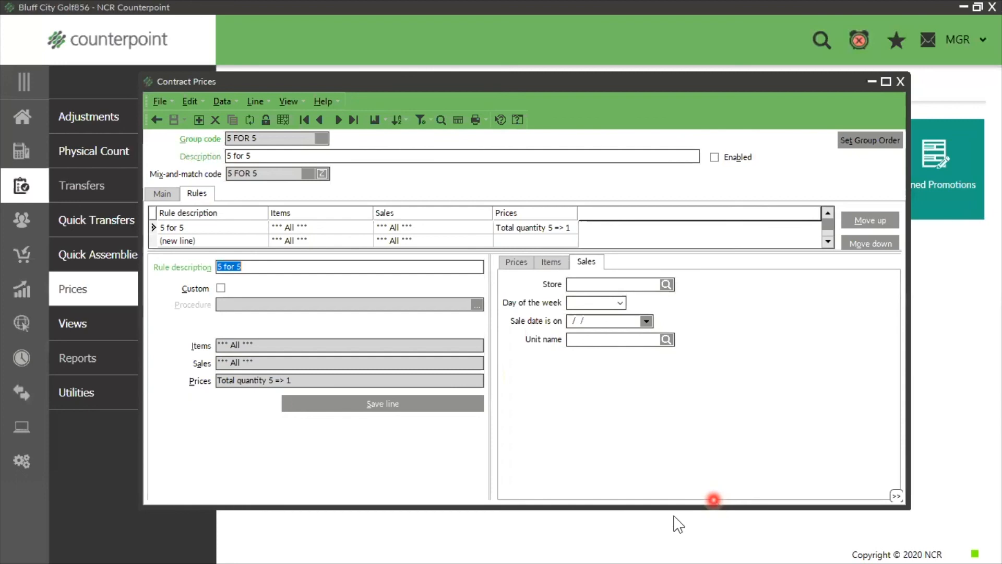
click(329, 194)
Step: Clear the current contract record and look up the CLUBDEAL price group
click(157, 120)
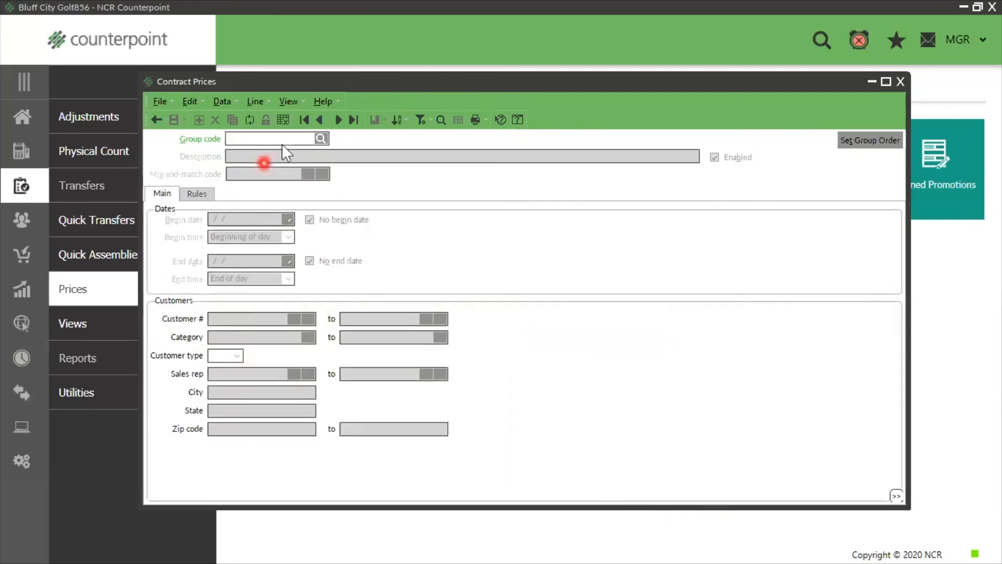
click(322, 138)
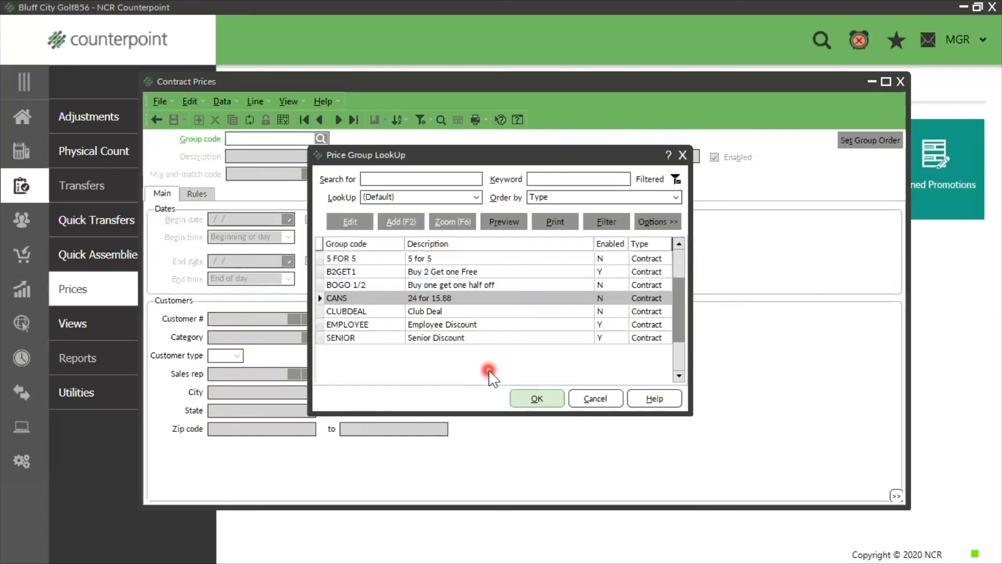
click(442, 310)
click(525, 390)
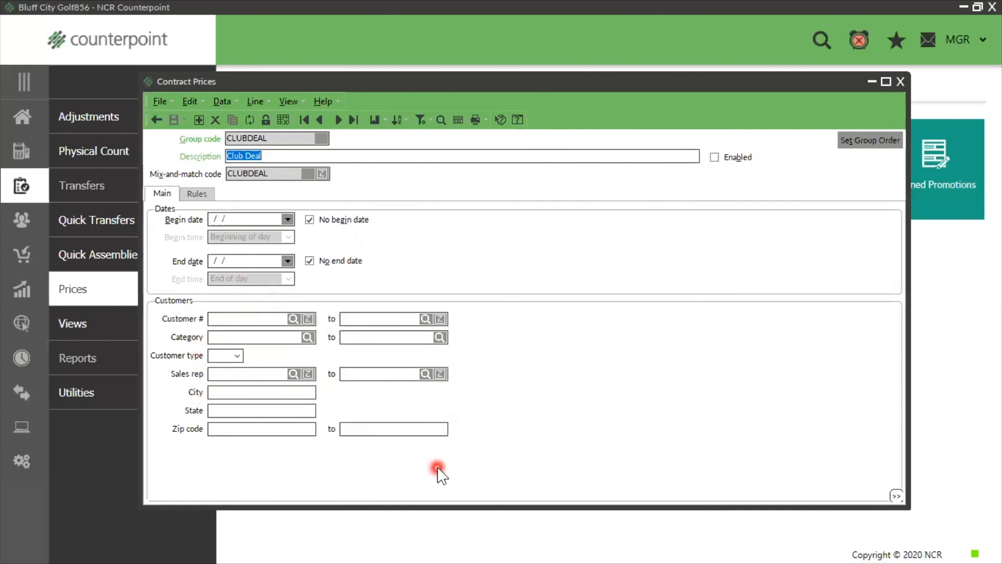
Step: Review the quantity breaks and price basis of the BOGO Club deal rule, and close Contract Prices
click(194, 193)
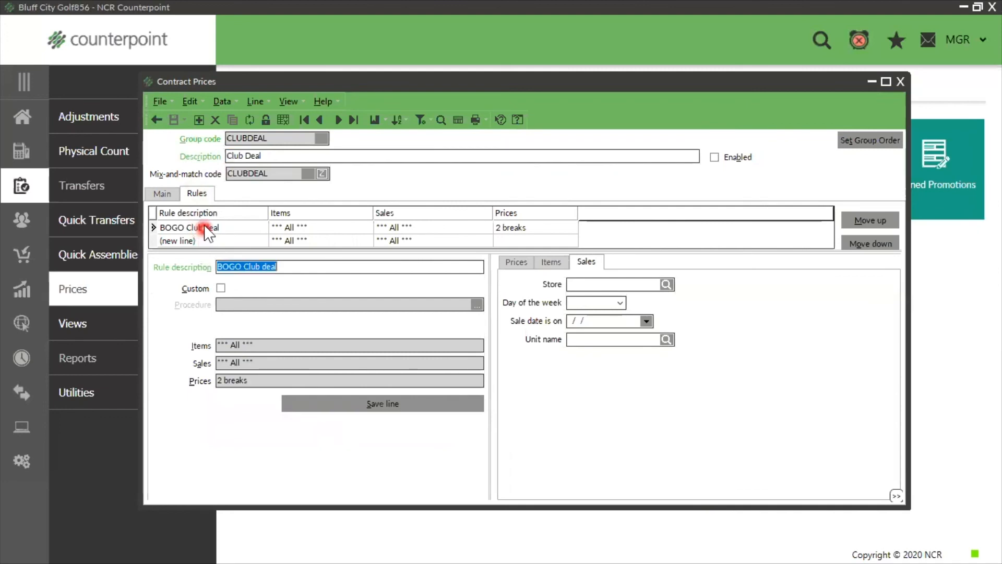
click(237, 231)
click(517, 261)
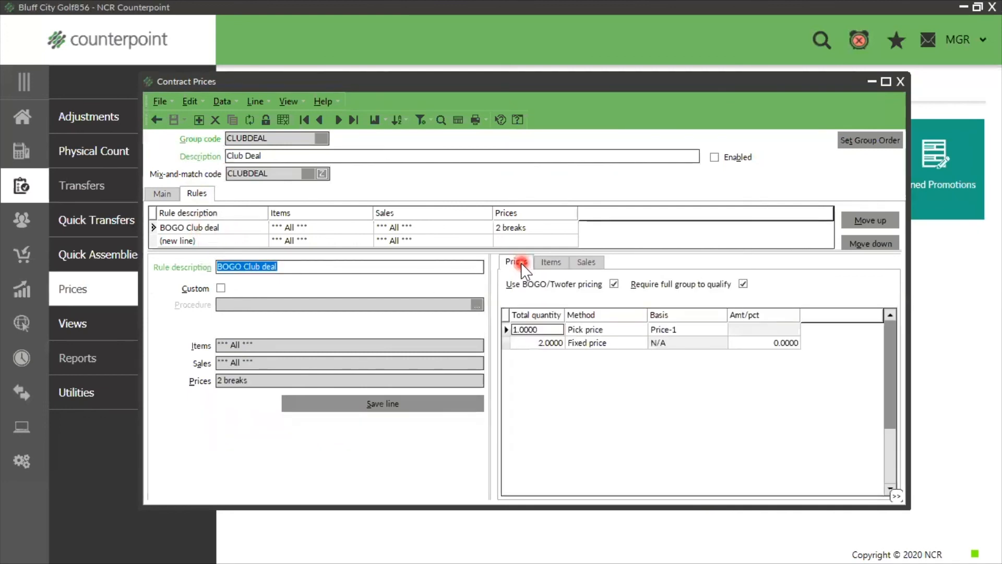
click(616, 295)
click(691, 330)
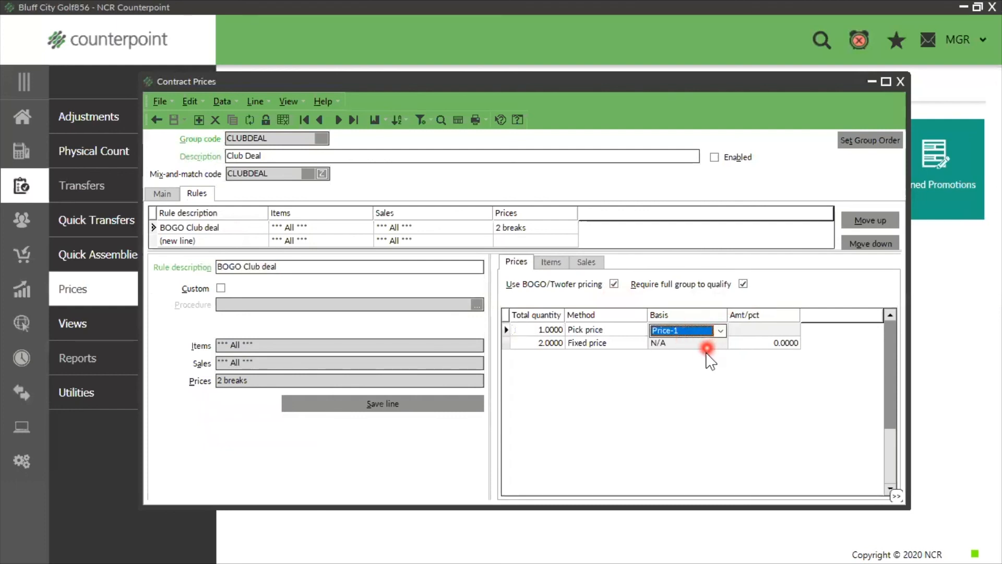
click(704, 346)
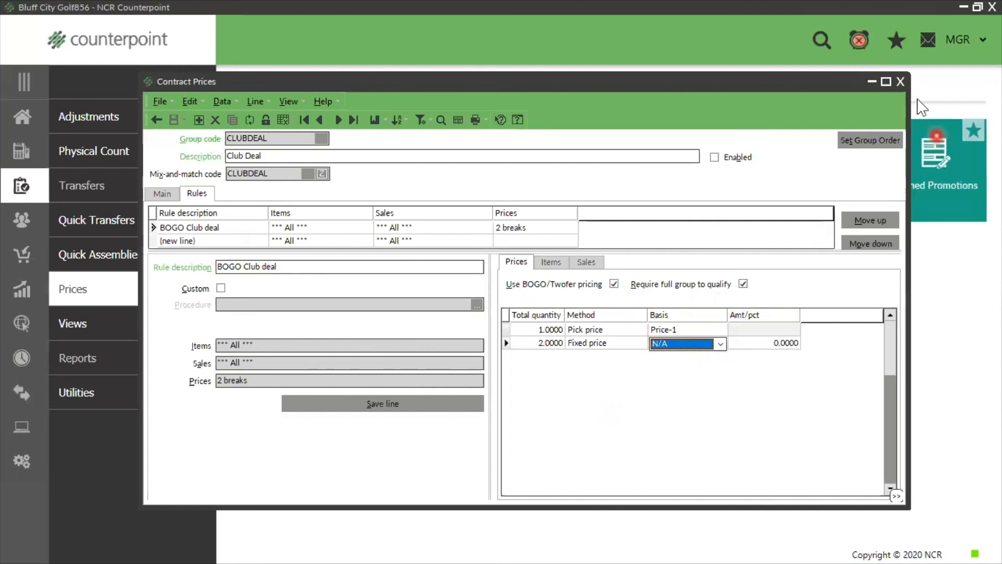
click(902, 84)
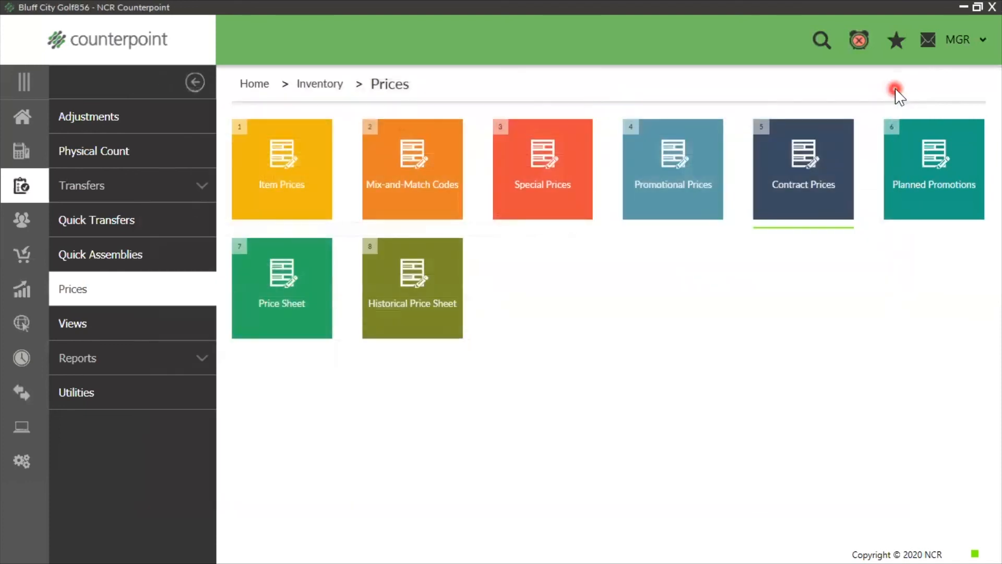
Step: Open the inventory Items records and display them in table view
click(22, 118)
click(159, 431)
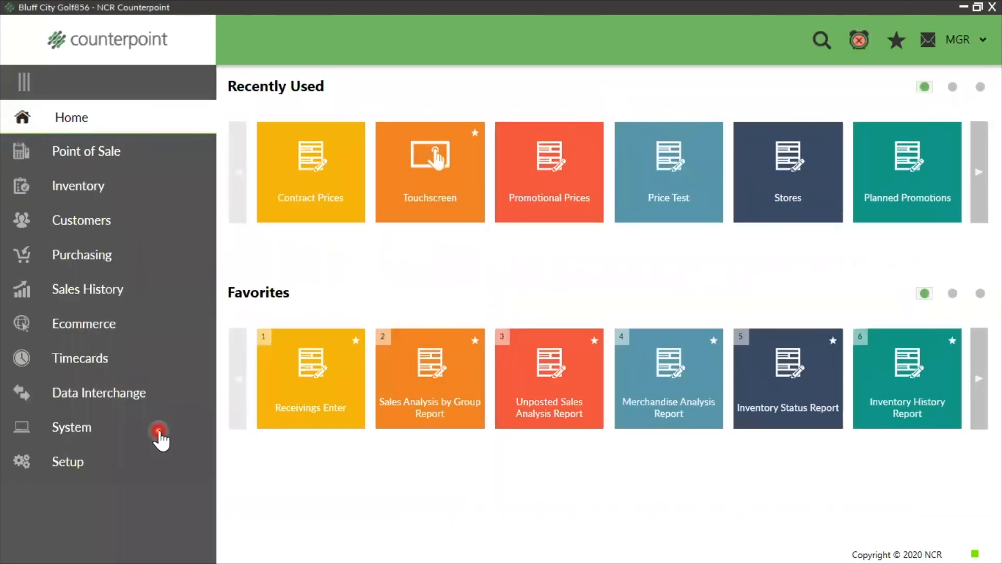
click(92, 189)
click(283, 197)
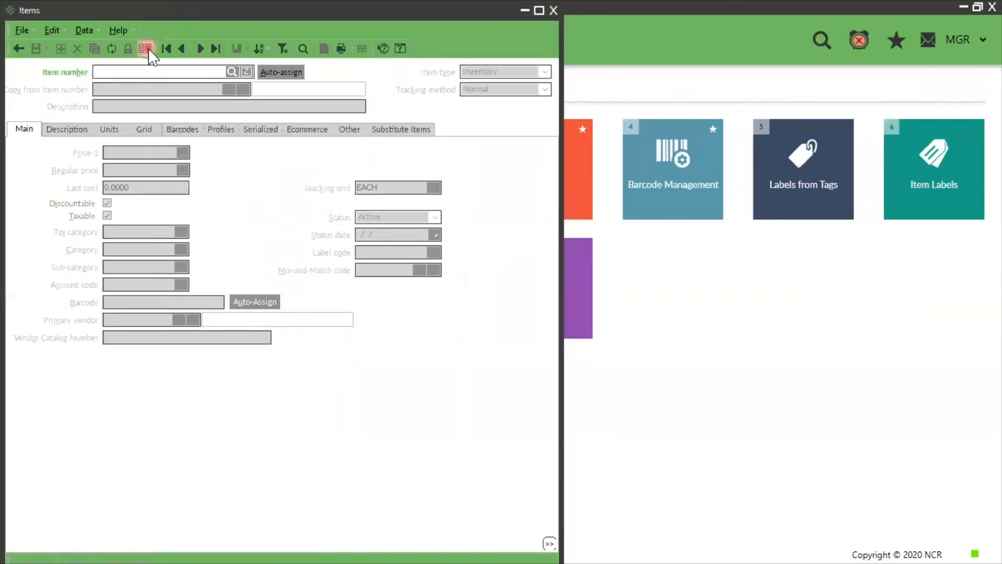
click(145, 48)
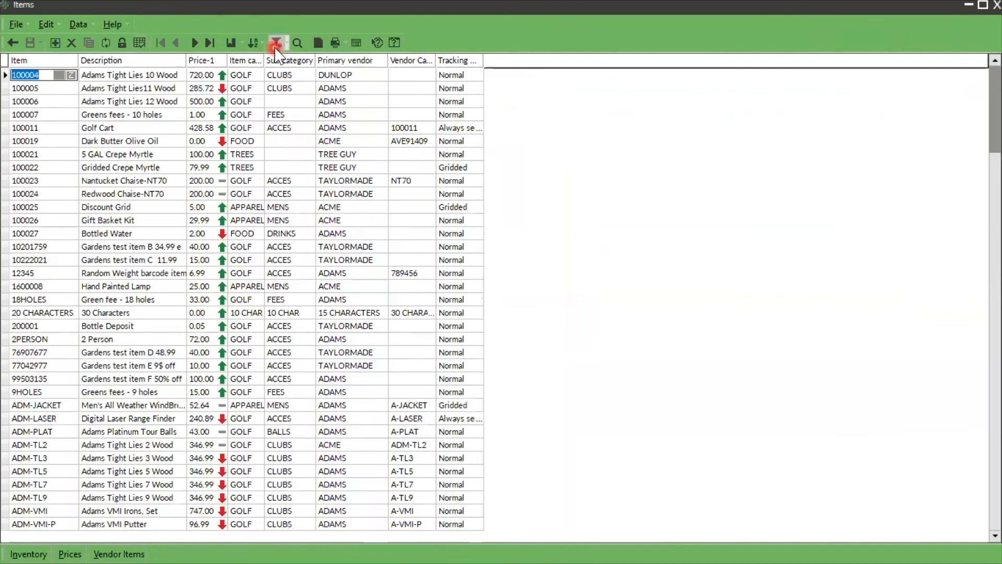
Step: Open the item filter and switch it to the customizable list of conditions
click(275, 43)
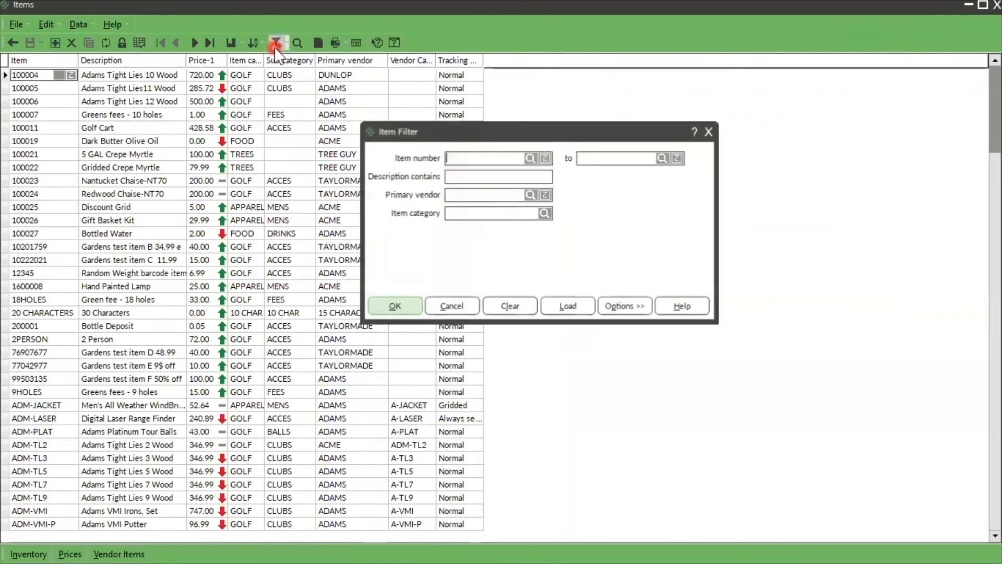
click(544, 214)
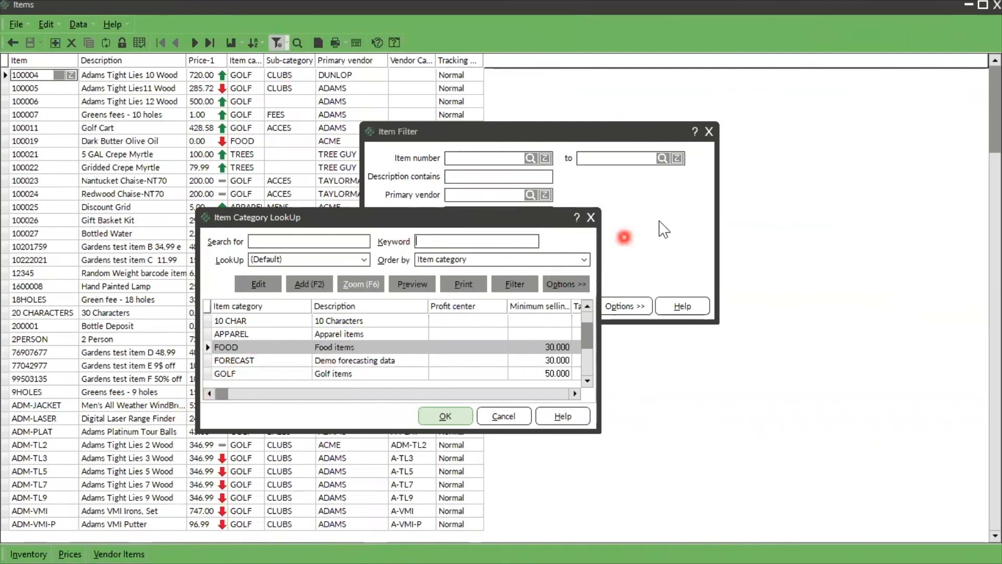
click(591, 218)
right_click(615, 215)
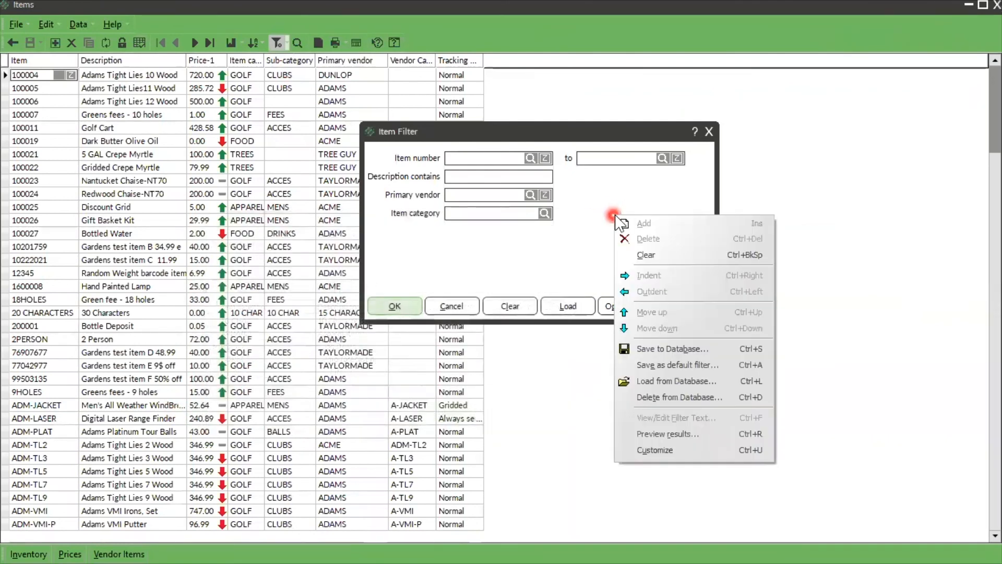
click(655, 450)
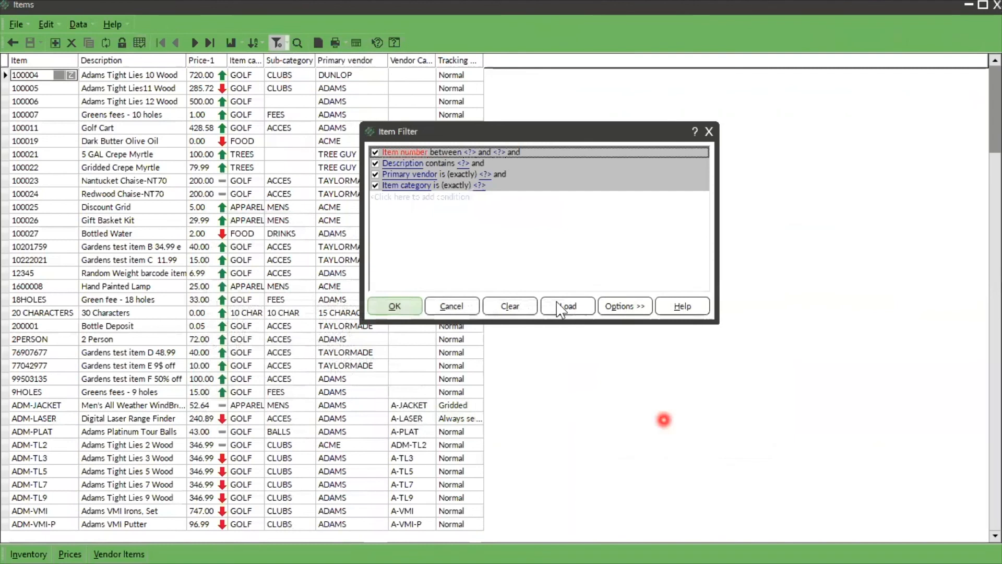
Step: Add a Sub-category is (exactly) condition to the item filter
click(401, 201)
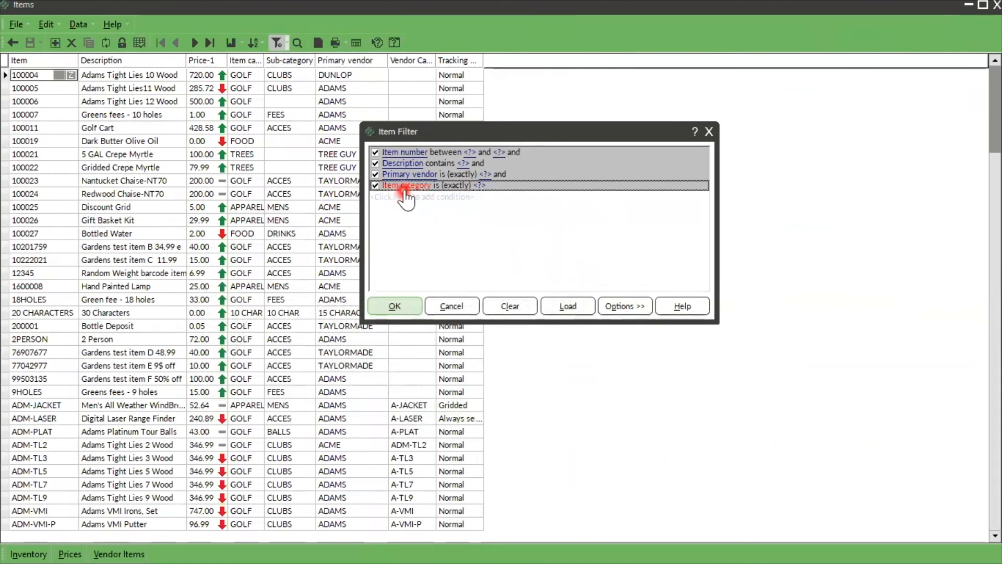
click(410, 198)
click(412, 199)
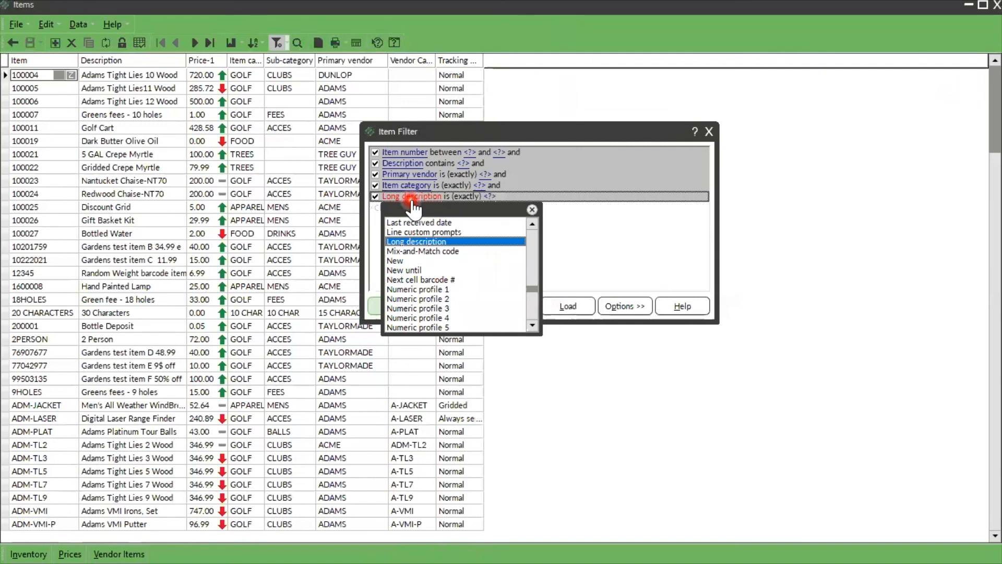
key(s)
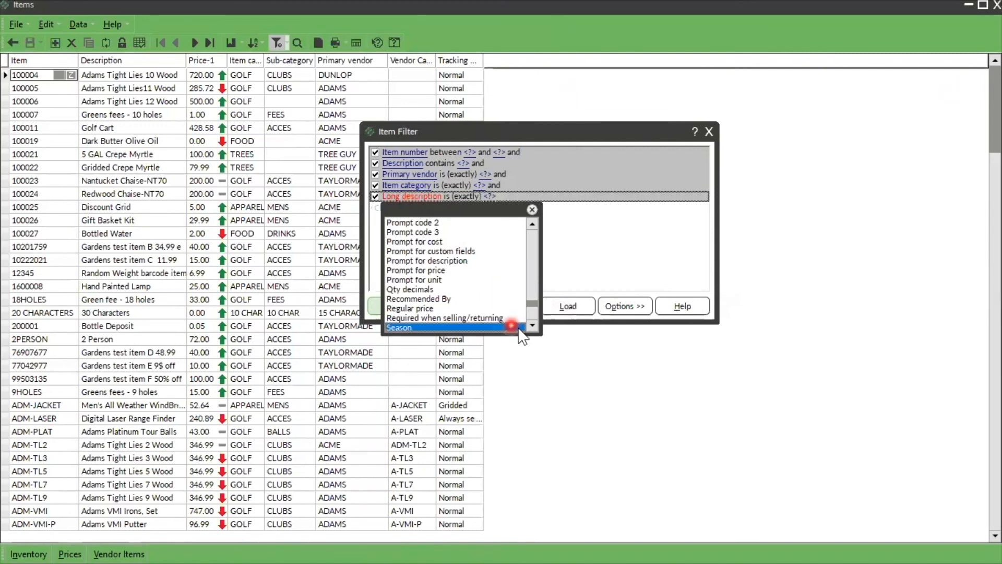
click(533, 328)
click(533, 328)
click(533, 327)
click(534, 328)
click(534, 328)
click(533, 328)
click(534, 327)
click(534, 328)
click(534, 328)
click(412, 318)
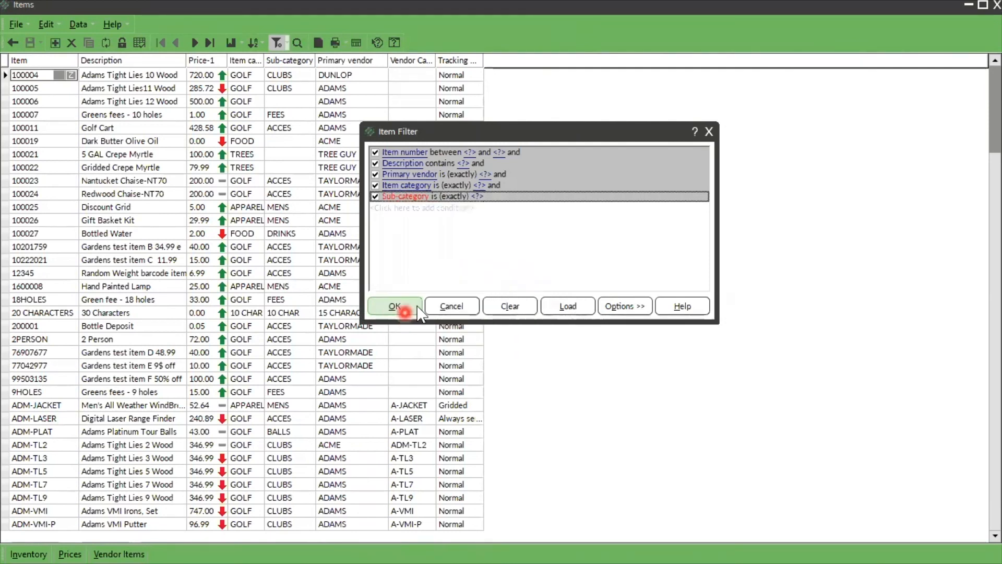
Step: Return the filter to its simplified form and filter the items to sub-category CLUBS
right_click(485, 253)
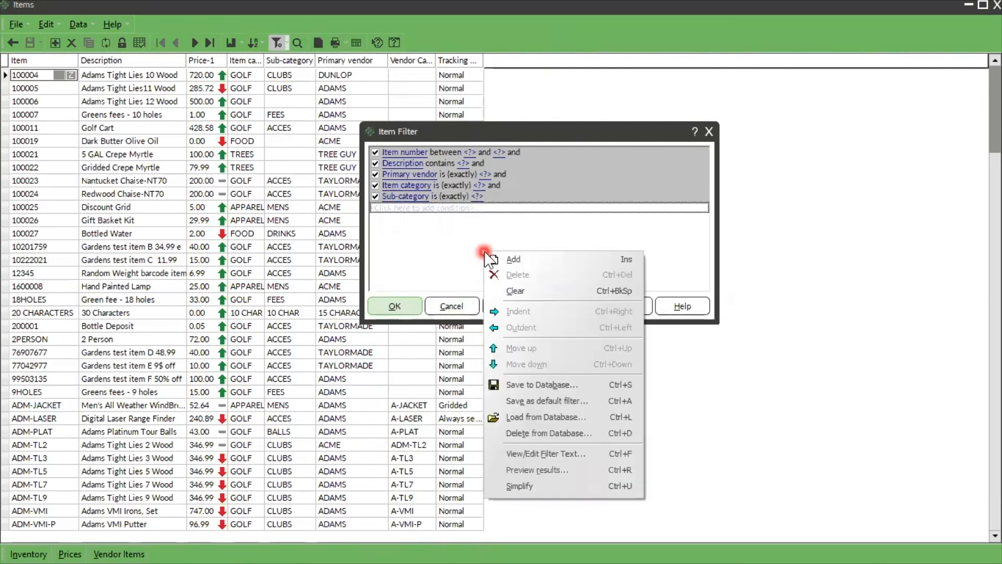
click(525, 485)
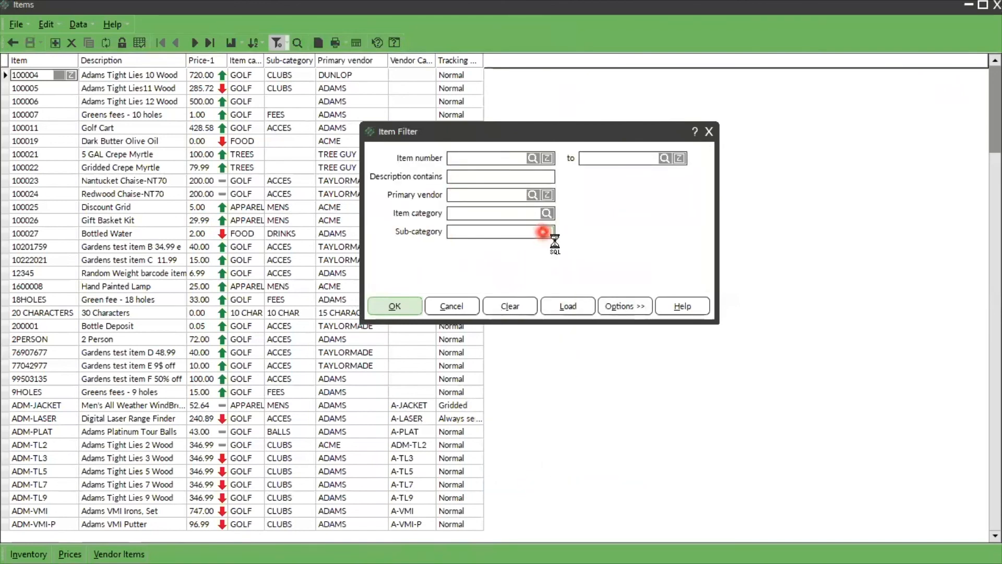
click(545, 231)
click(320, 311)
click(549, 404)
click(400, 308)
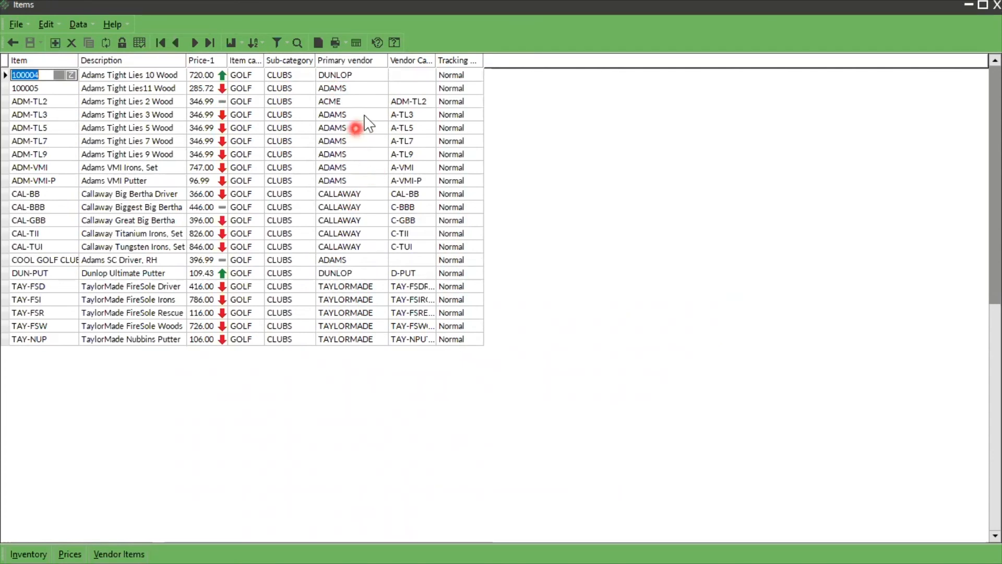
Step: Add the Mix-and-Match code column to the visible columns of the Items table
right_click(360, 135)
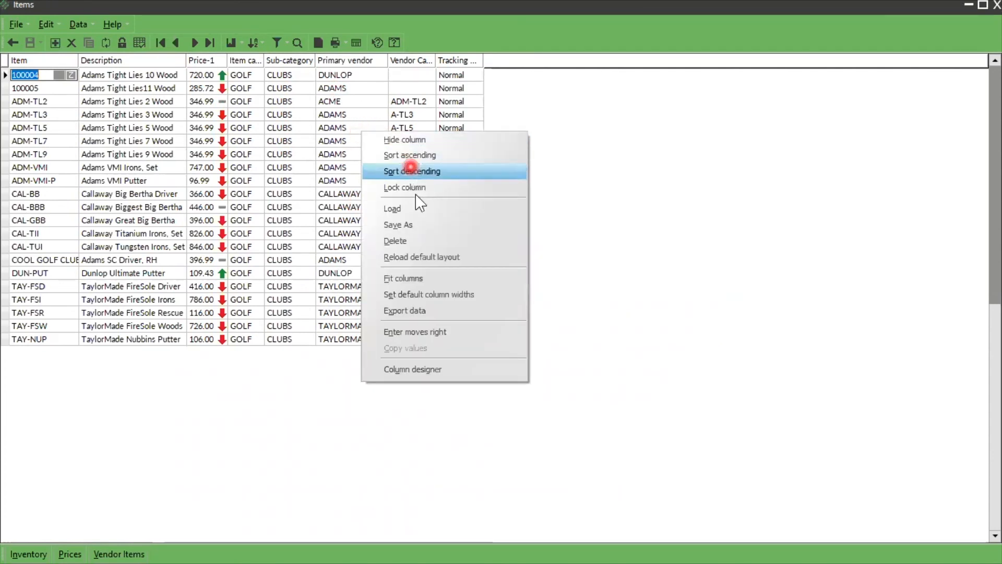
click(462, 376)
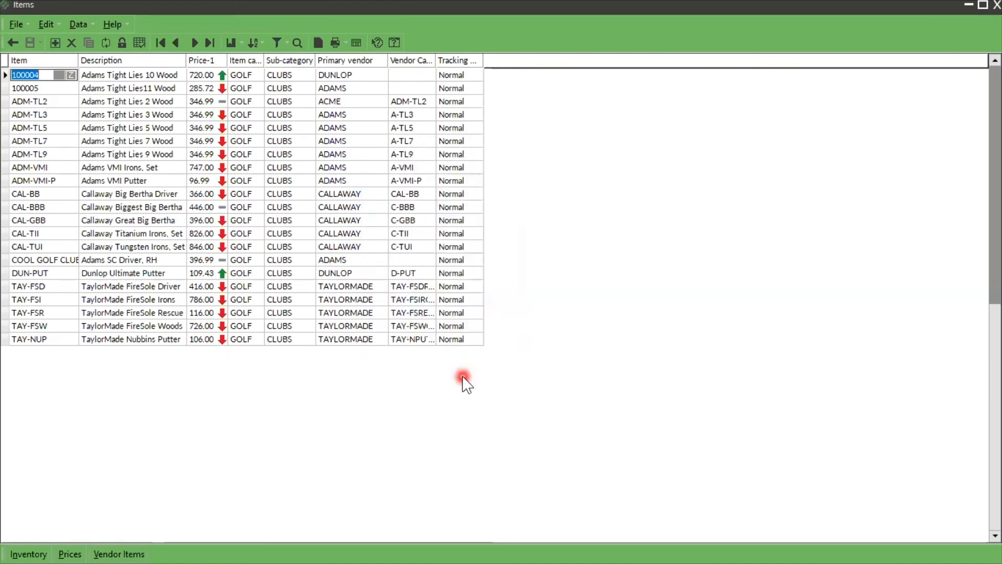
click(429, 294)
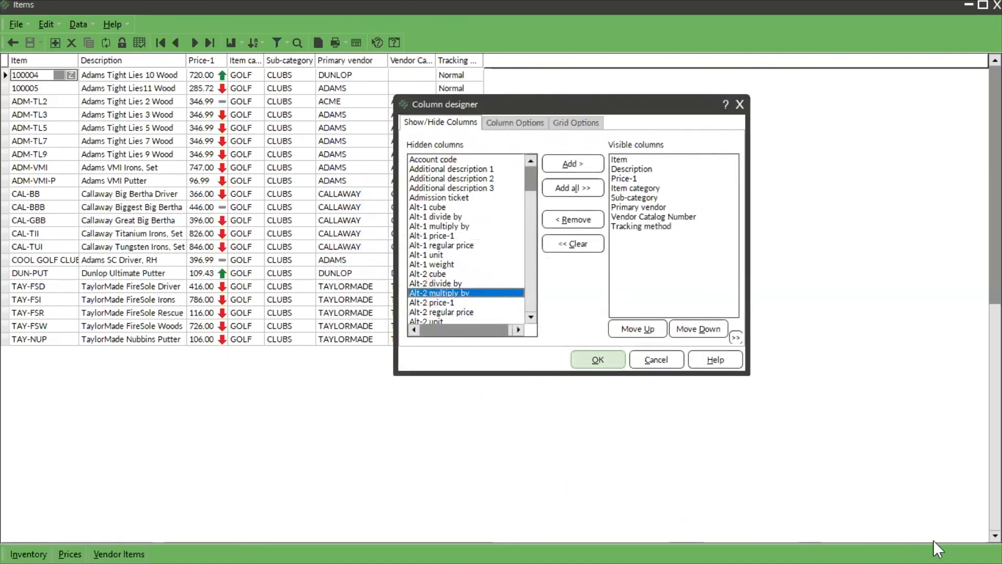
key(m)
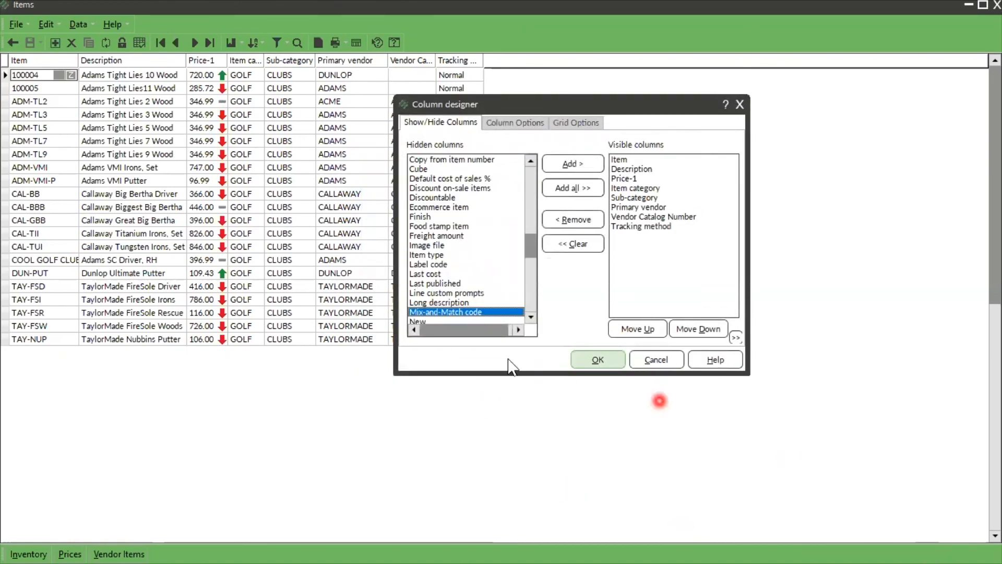
double_click(496, 311)
click(613, 361)
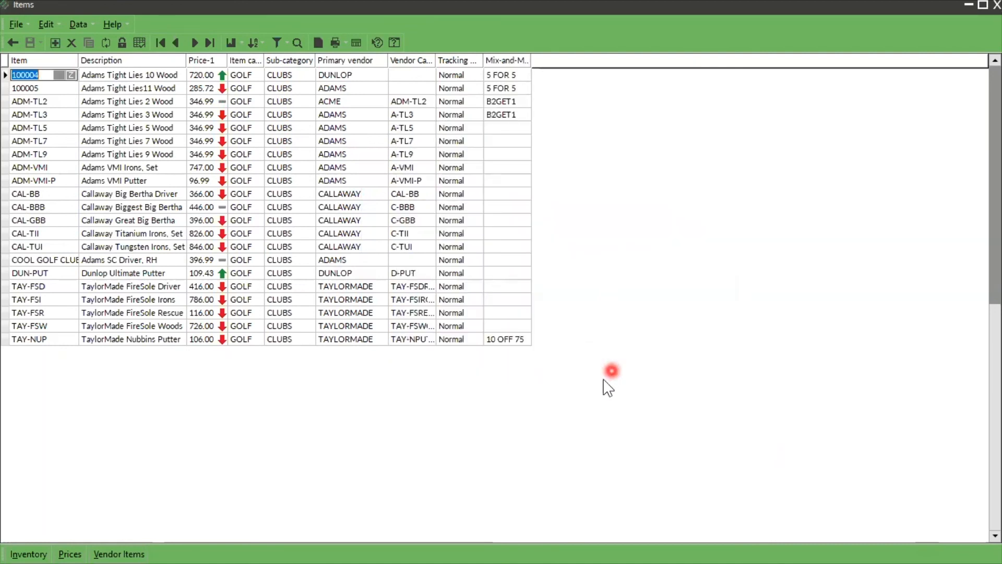
Step: Look up and assign the mix-and-match code CLUBDEAL to item ADM-TL7
click(502, 139)
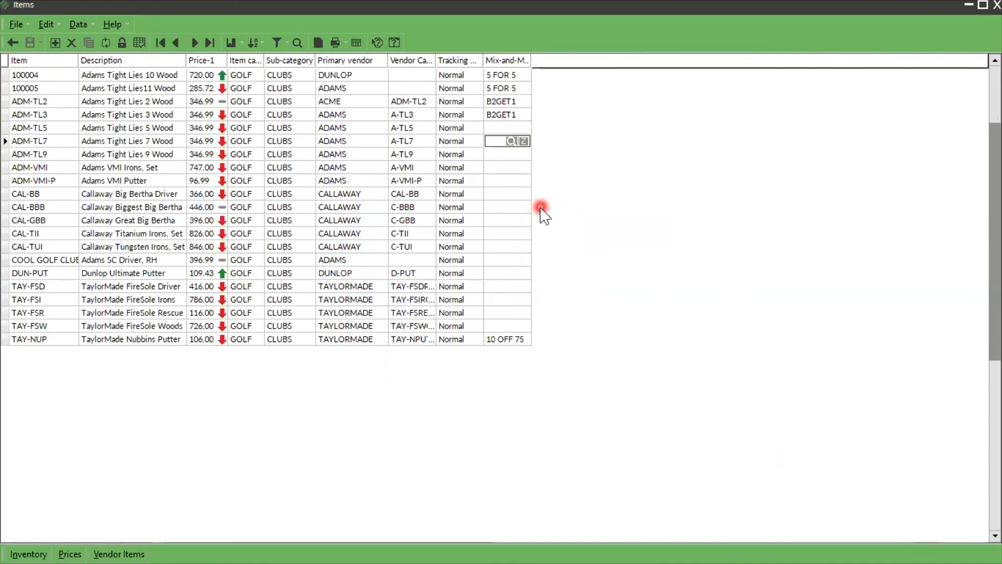
click(512, 141)
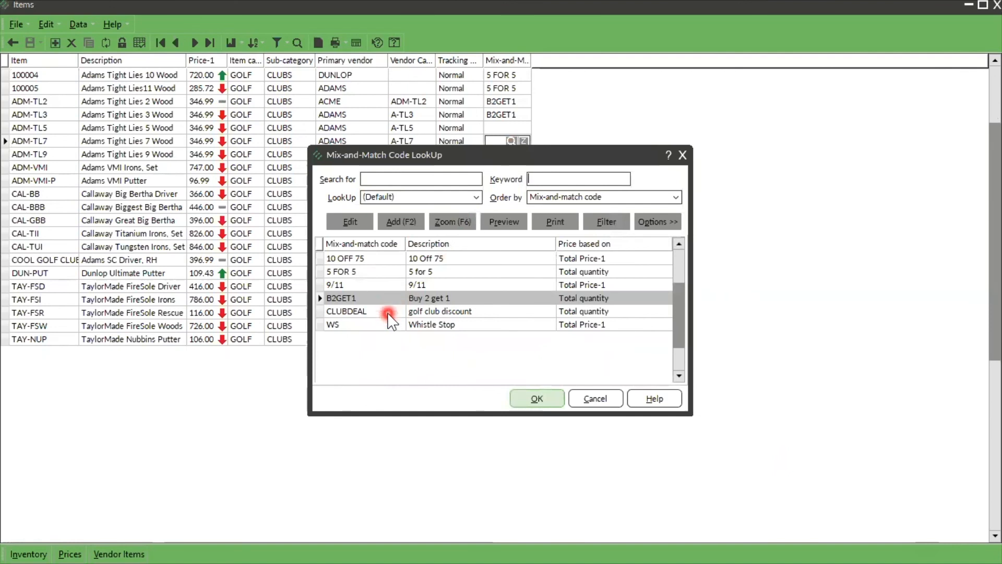
click(389, 313)
click(553, 403)
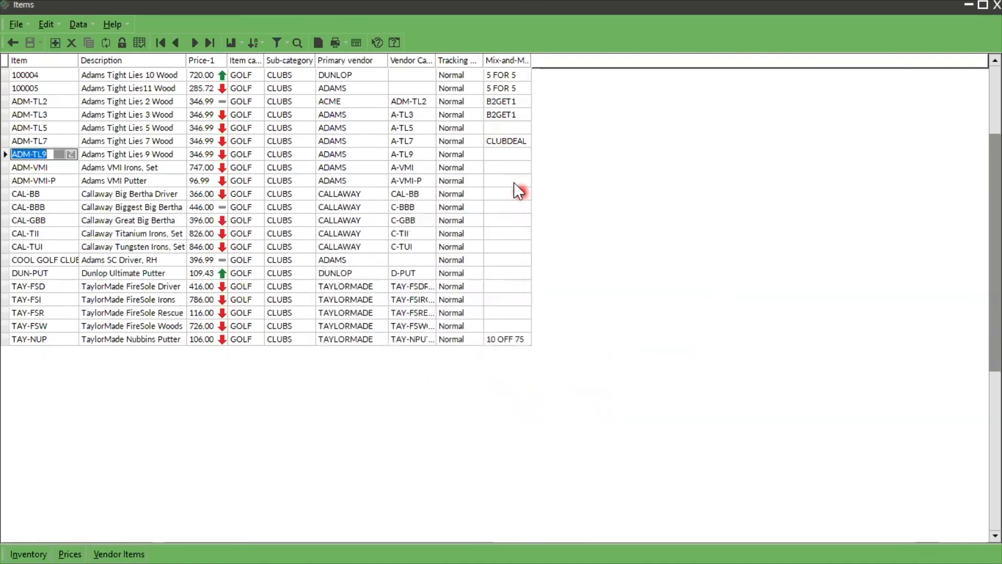
Step: Try to paste the clipboard content as the mix-and-match code of item ADM-TL9
click(501, 156)
key(ctrl+v)
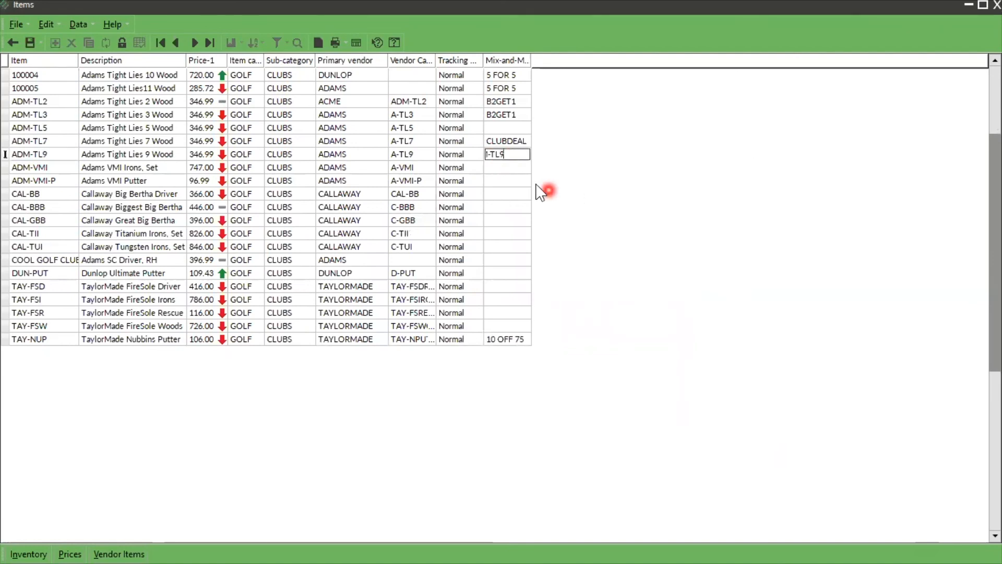
click(513, 141)
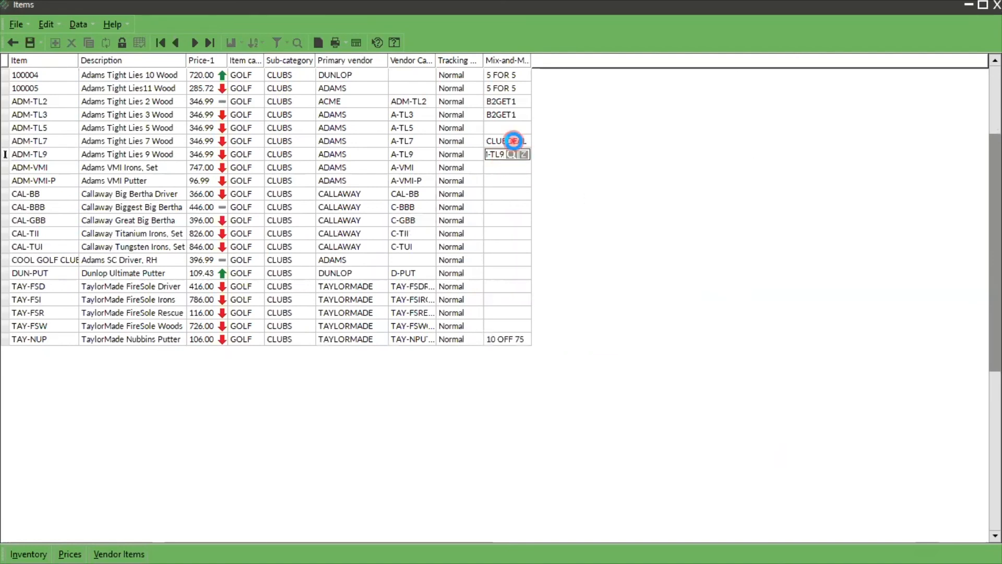
click(581, 311)
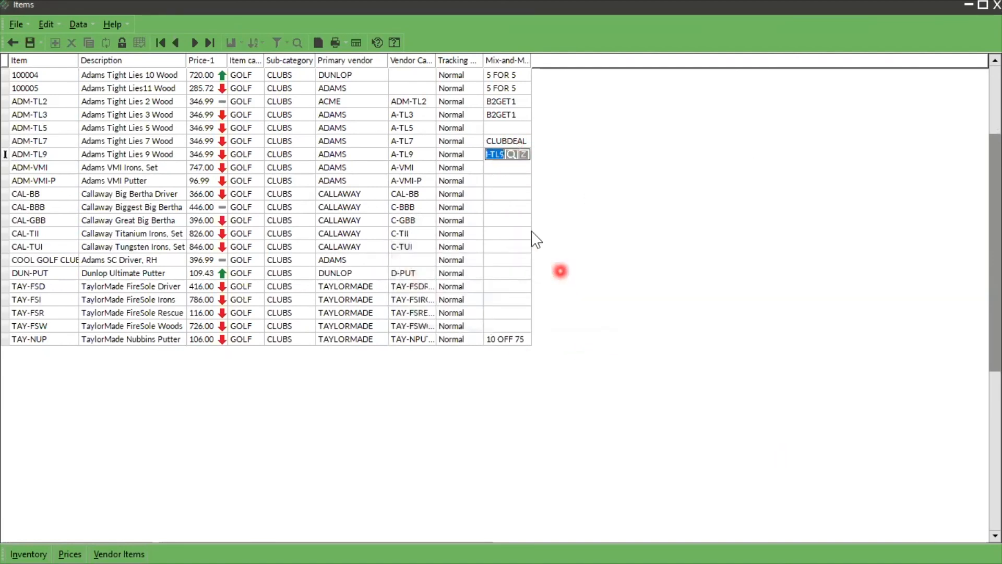
Step: Look up and assign the mix-and-match code CLUBDEAL to item ADM-TL9
click(511, 154)
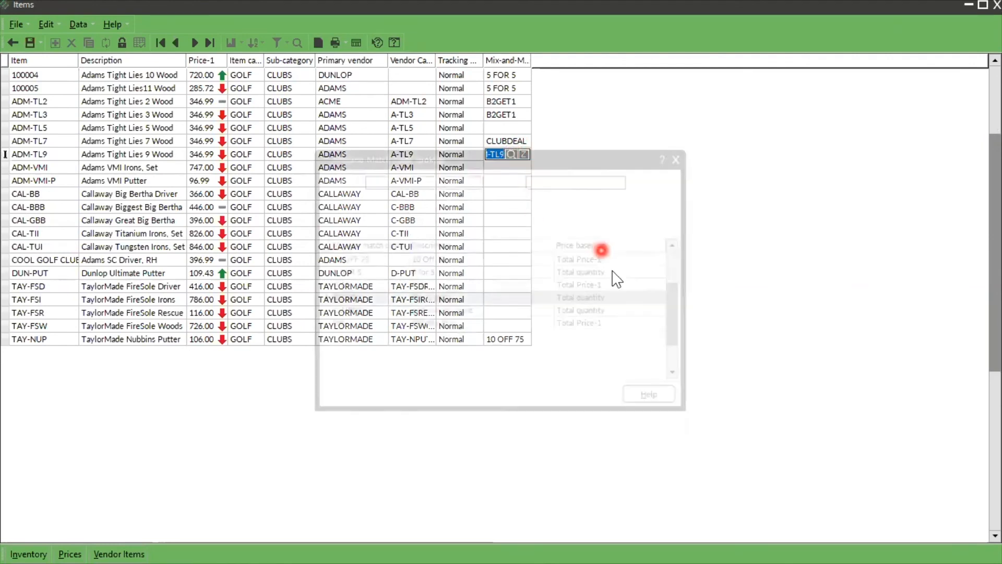
click(349, 312)
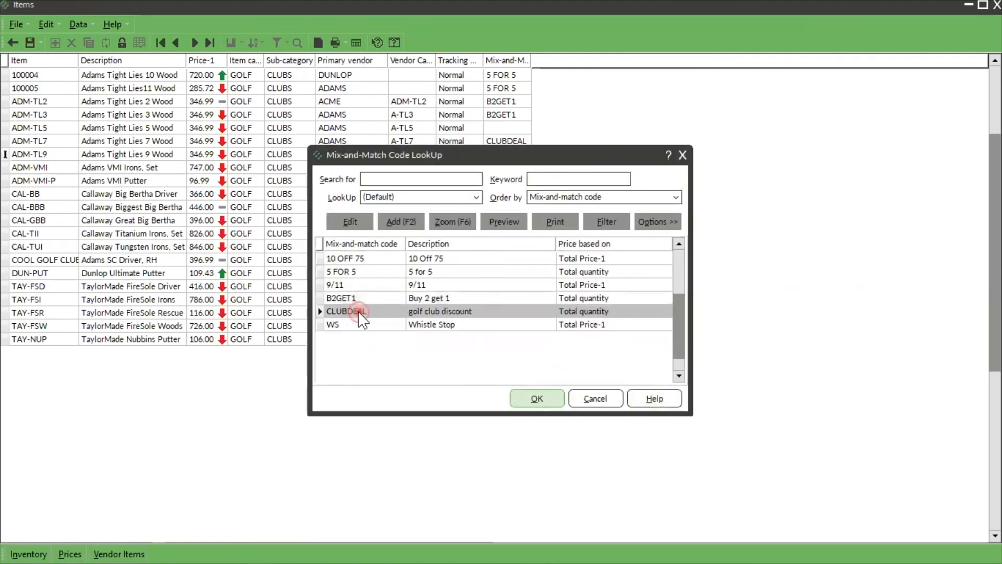
click(536, 401)
click(509, 167)
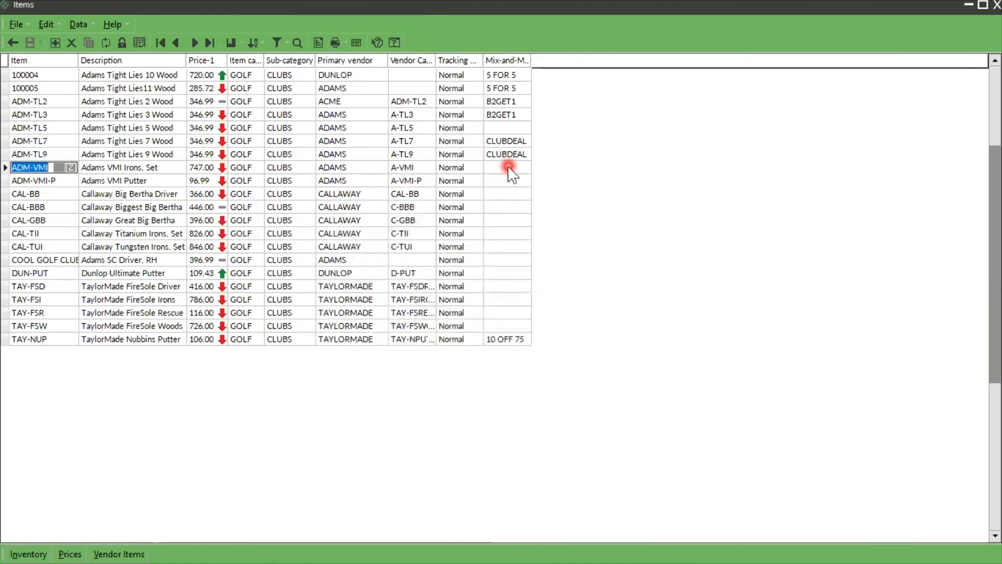
Step: Copy the CLUBDEAL code from item ADM-TL9 into the mix-and-match code of item ADM-VMI
click(510, 156)
key(ctrl+c)
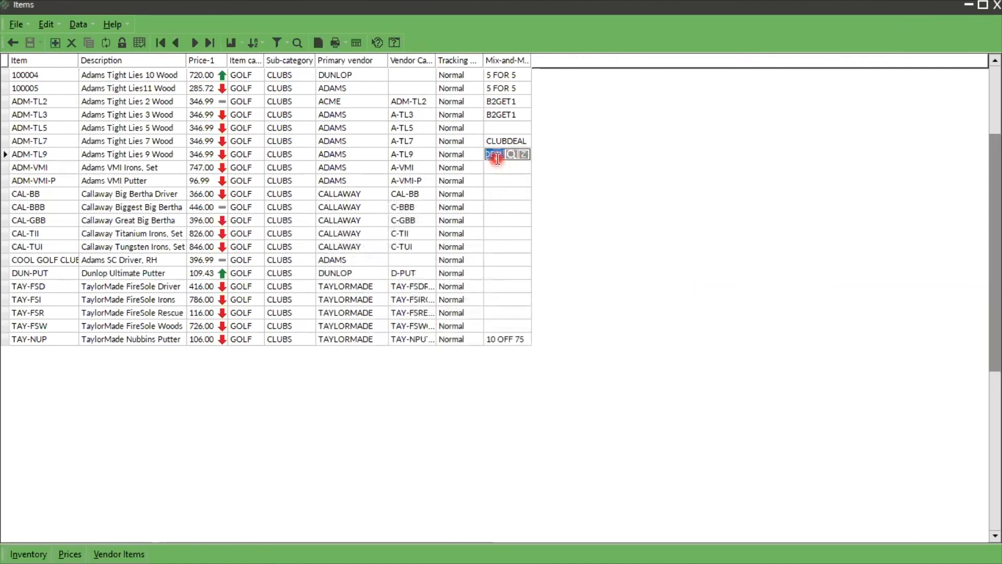
click(497, 166)
key(ctrl+v)
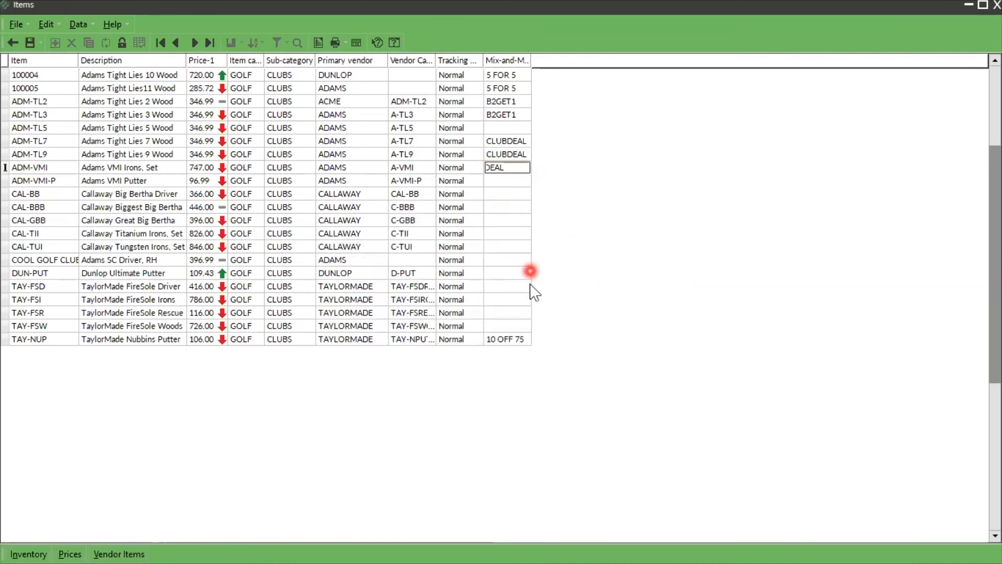
Step: Select the item rows from COOL GOLF CLUB up to ADM-VMI-P and copy ADM-VMI's CLUBDEAL mix-and-match code to all of them
click(494, 260)
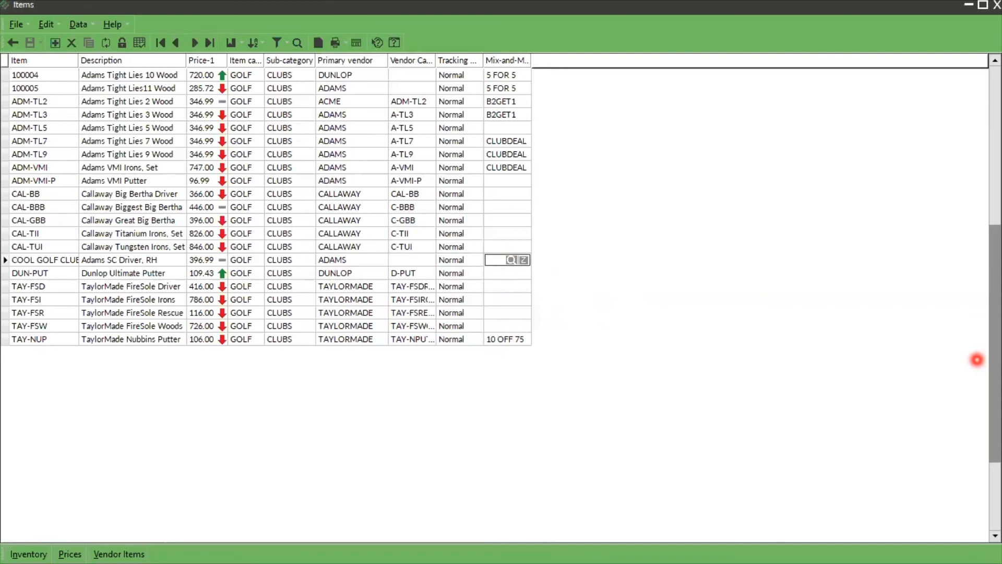
key(Up)
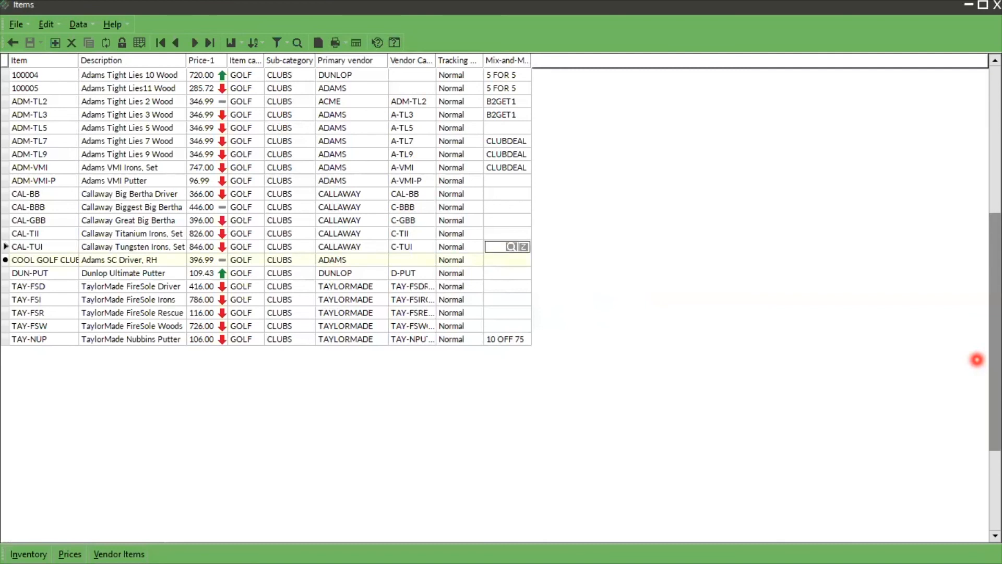
click(18, 250)
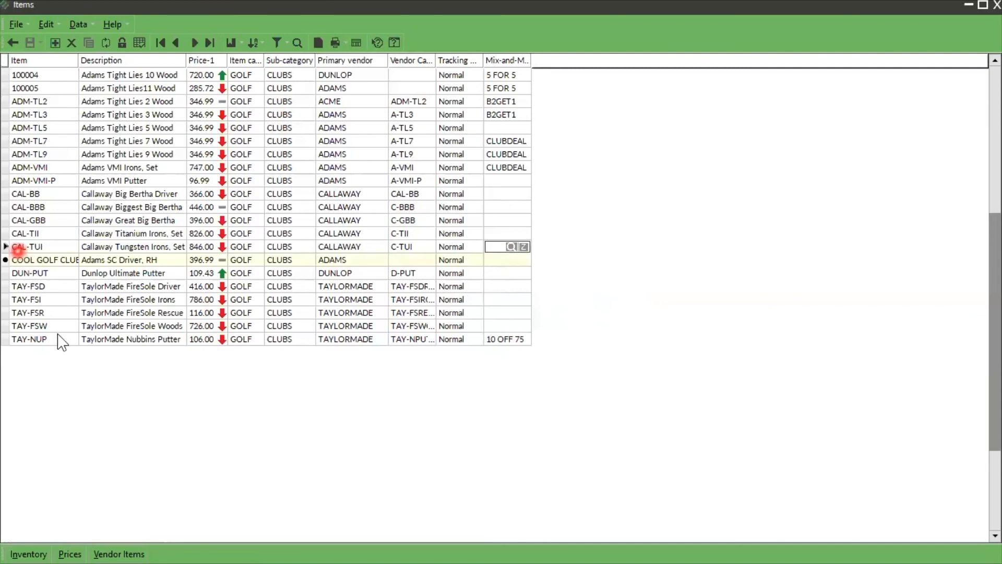
key(Up)
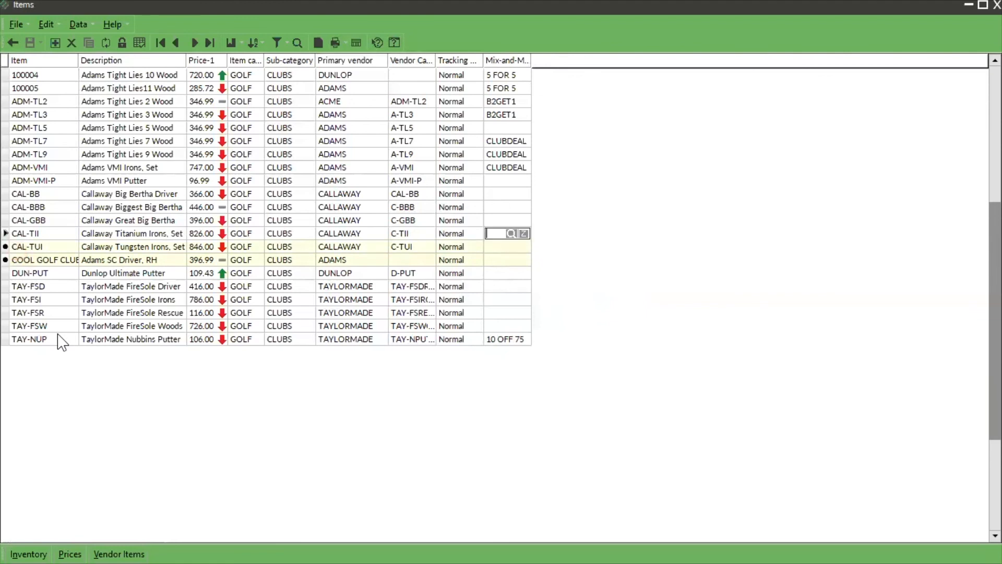
key(Up)
key(Up)
key(Up)
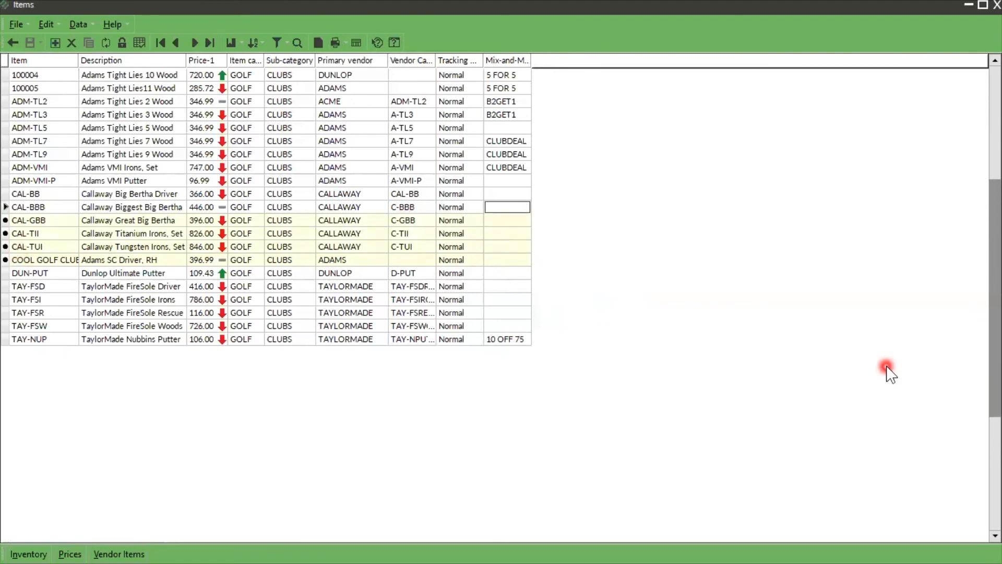
key(Up)
key(Up)
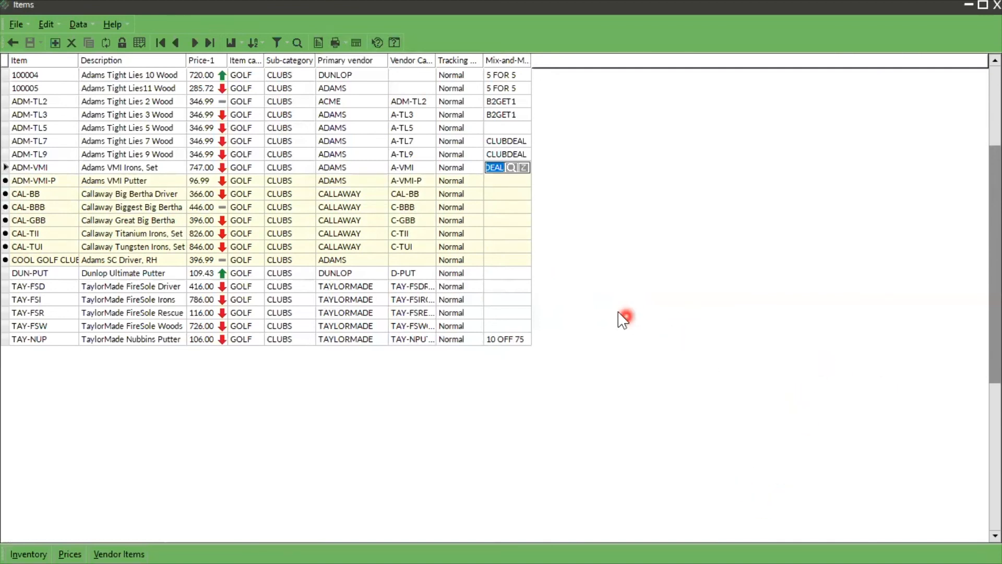
right_click(504, 61)
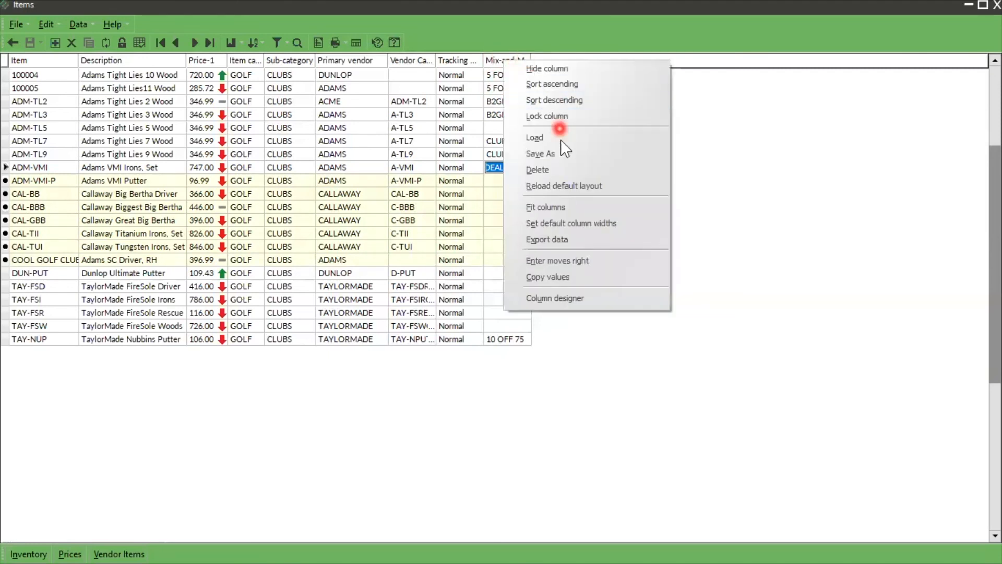
click(566, 277)
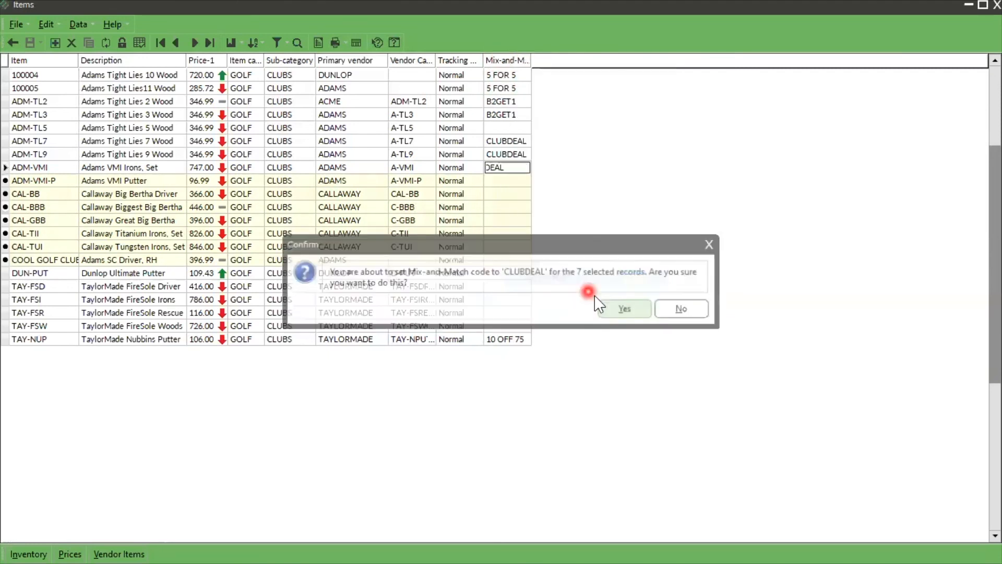
click(627, 309)
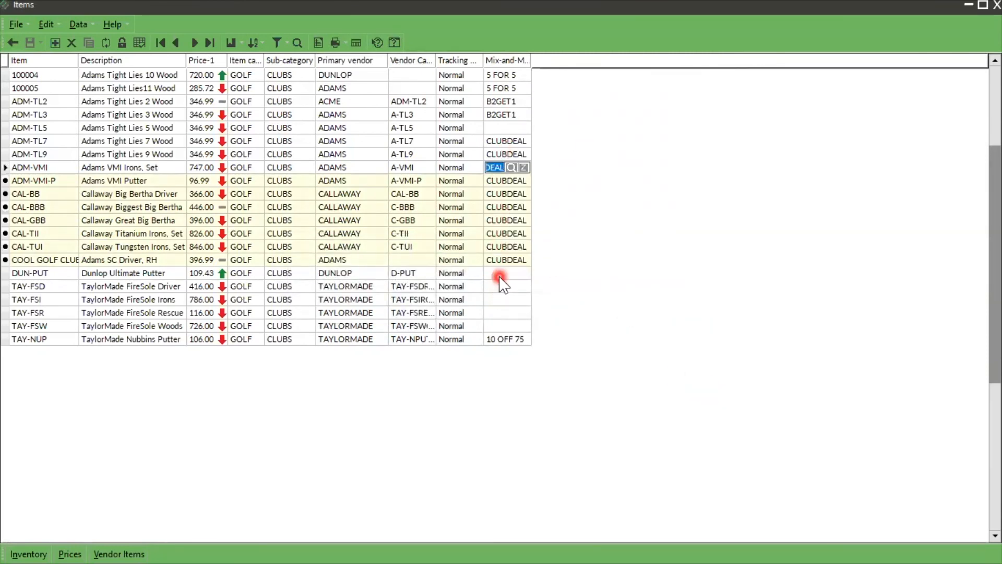
Step: Select the item rows from ADM-TL7 down through COOL GOLF CLUB, with DUN-PUT's blank mix-and-match code as the current cell
click(518, 141)
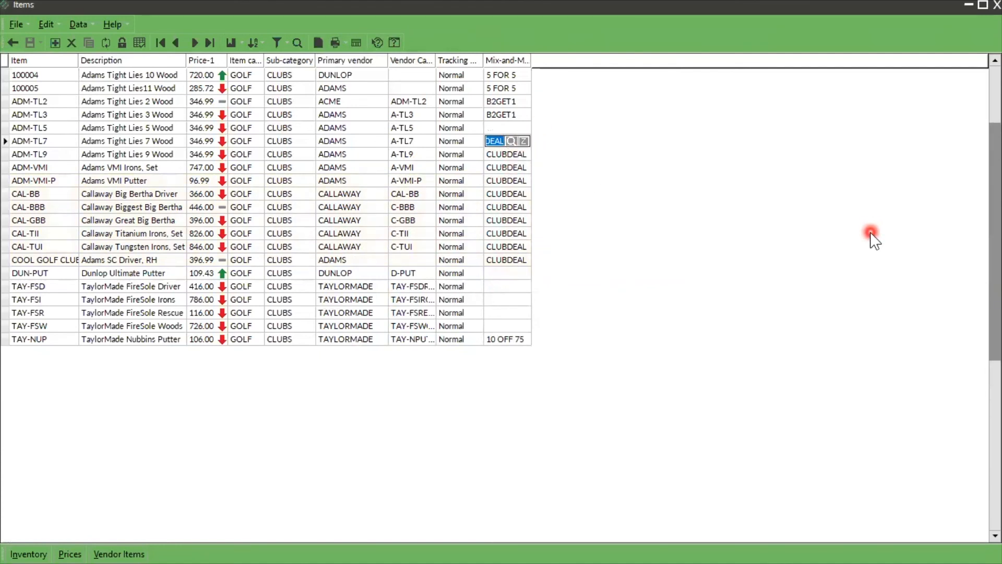
key(shift+Down)
key(shift+Down)
key(shift+Down)
key(shift+Down)
key(shift+Down)
key(shift+Down)
key(shift+Down)
key(shift+Down)
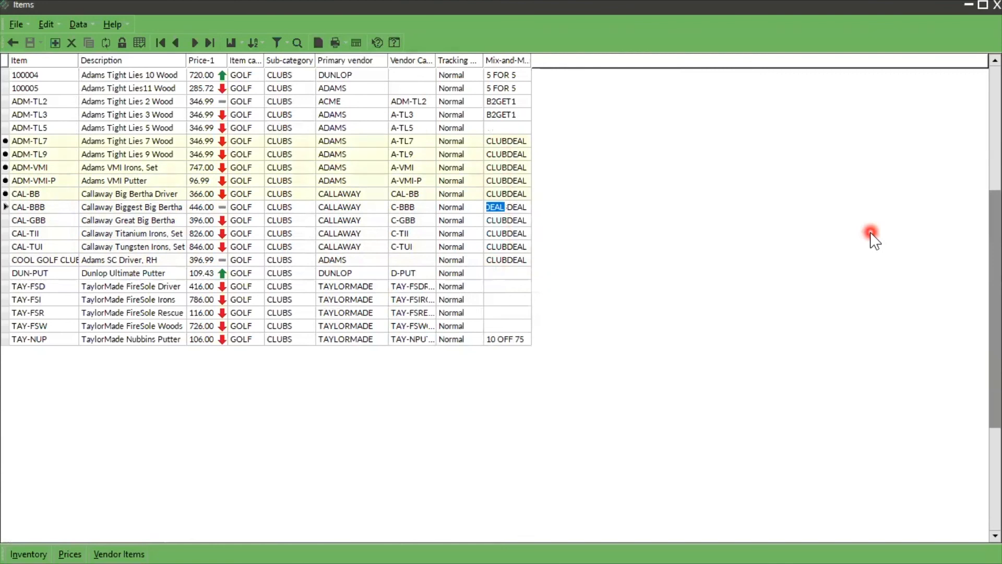
key(shift+Down)
key(shift+Down)
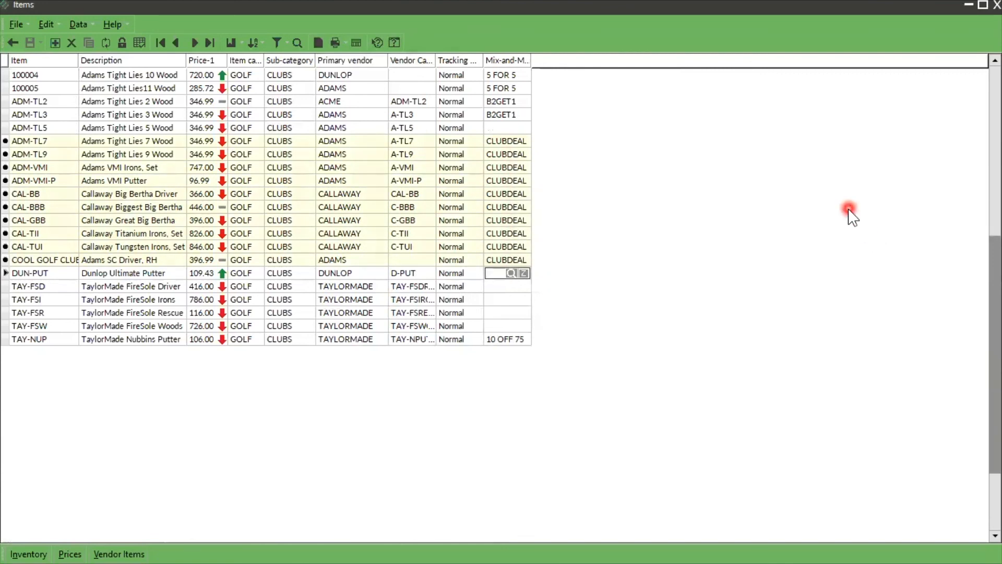
right_click(503, 57)
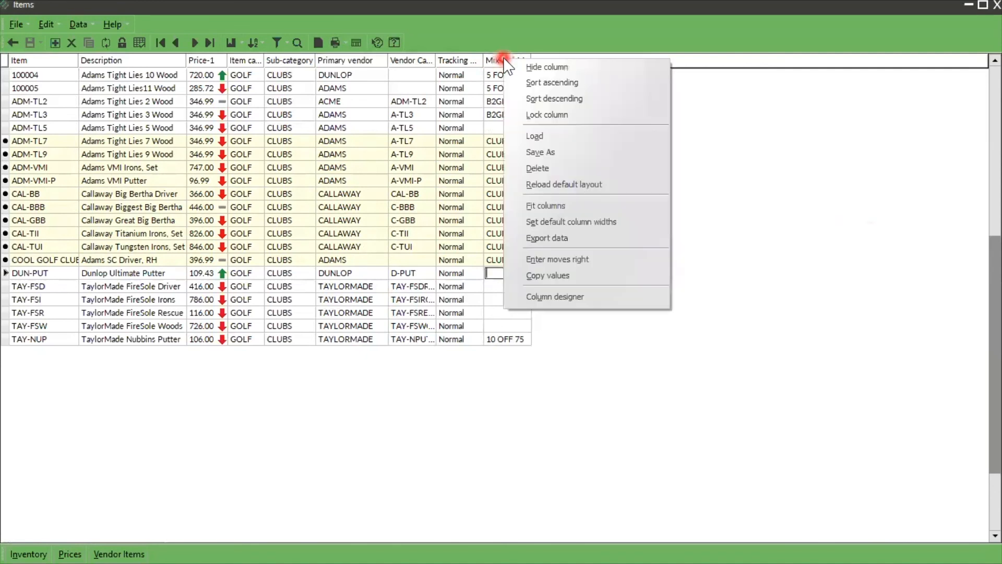
click(544, 152)
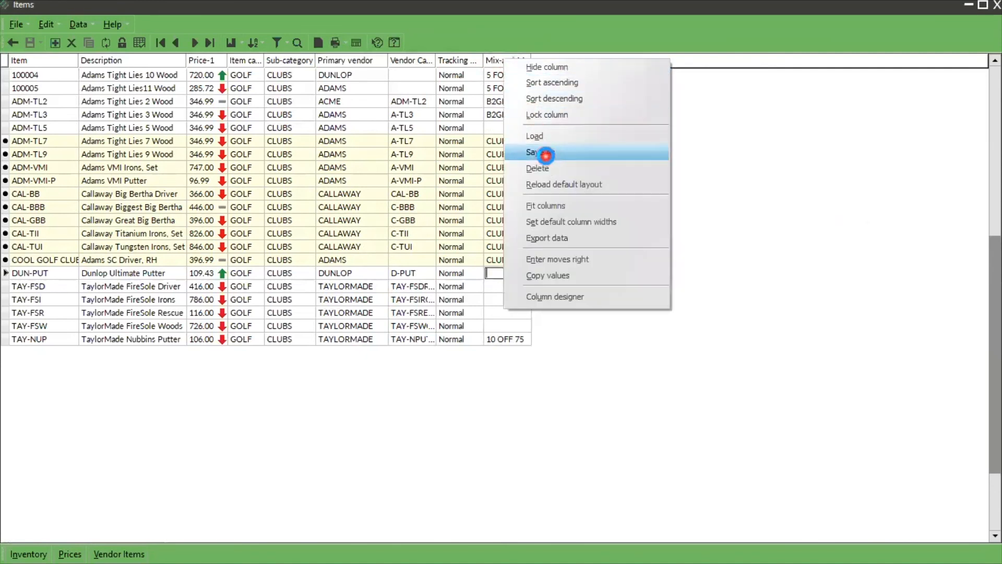
click(520, 313)
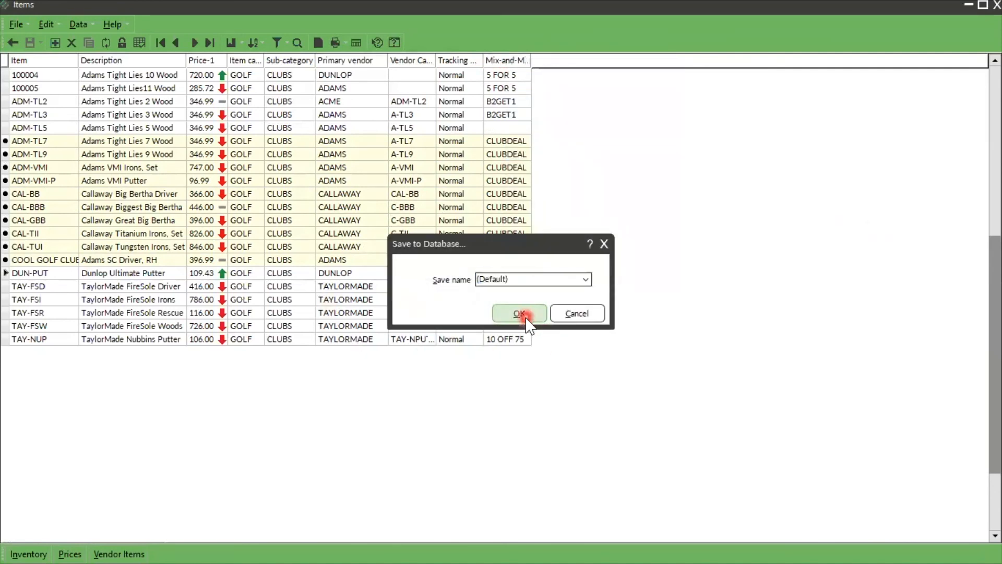
click(629, 304)
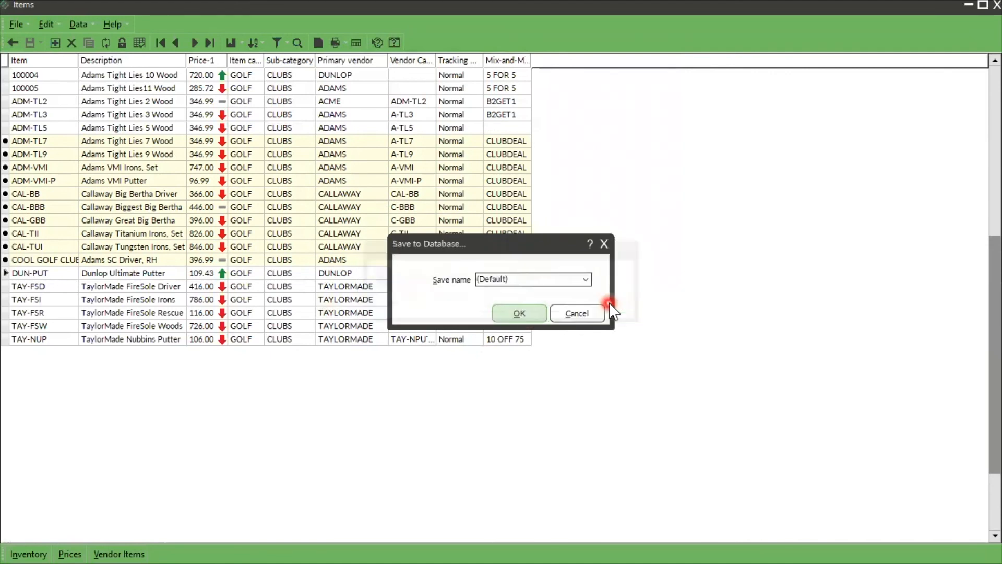
click(577, 313)
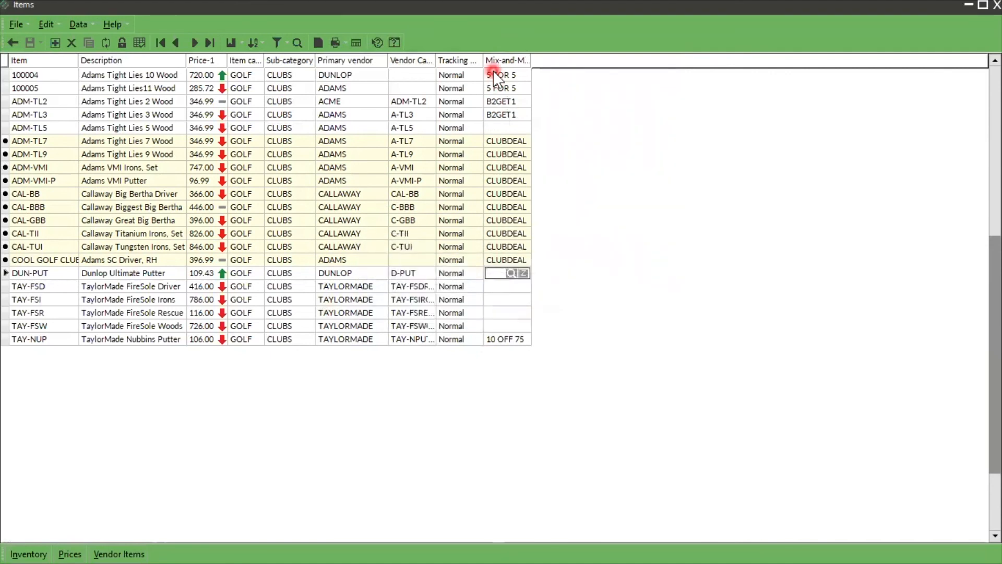
Step: Copy DUN-PUT's blank mix-and-match code to the selected rows, clearing CLUBDEAL from items ADM-TL7 through COOL GOLF CLUB
right_click(497, 64)
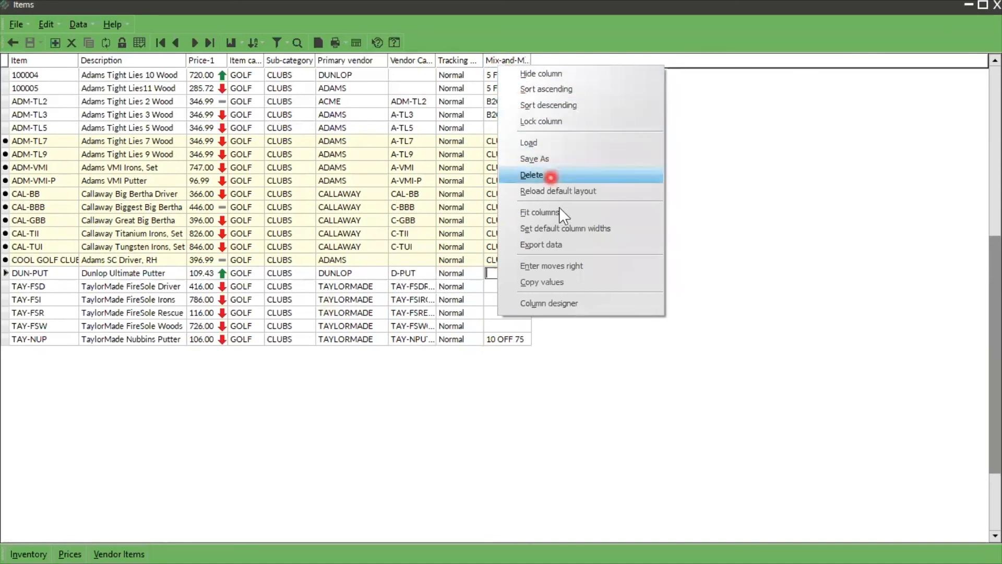
click(556, 281)
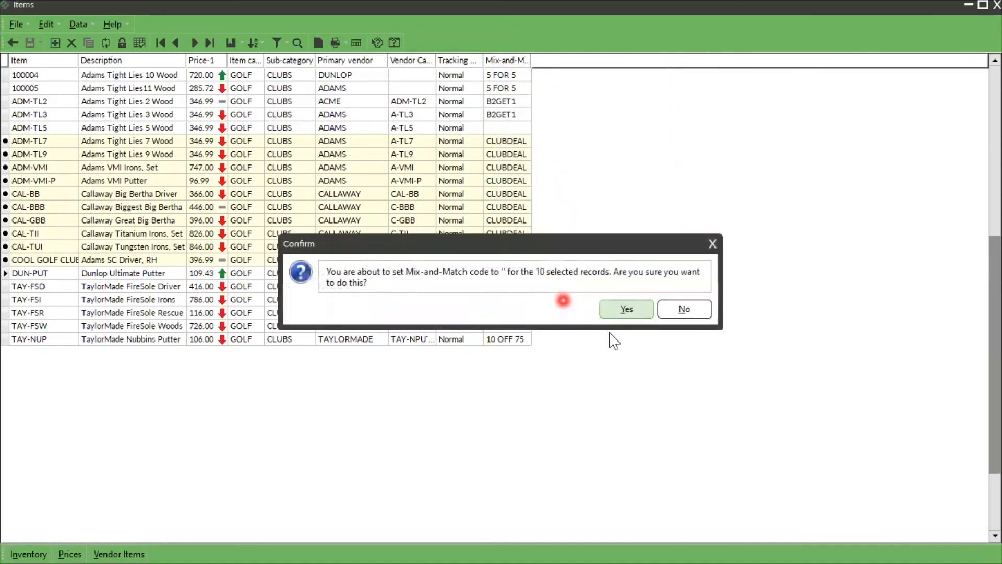
click(630, 306)
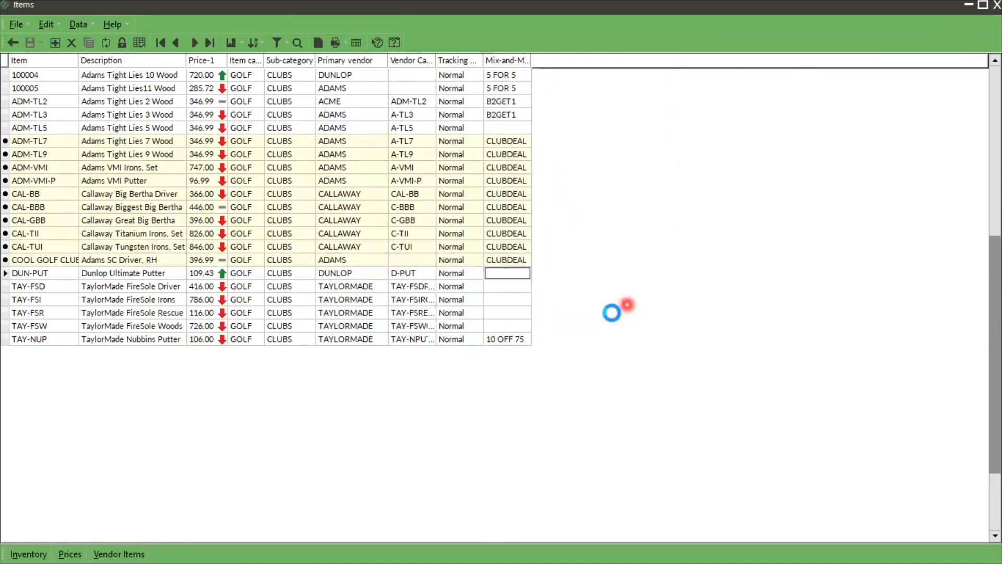
click(587, 303)
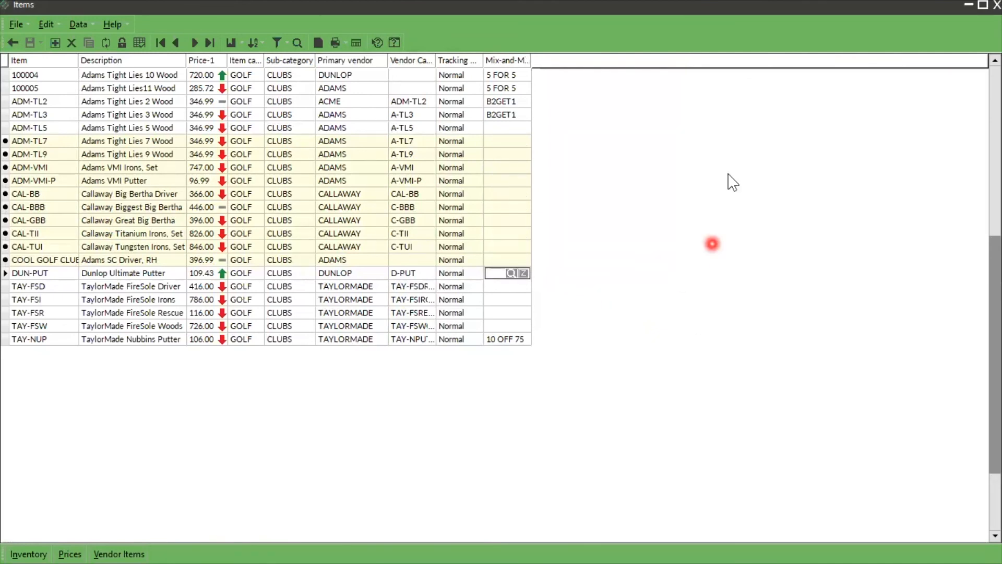
Step: Save the item table's current column layout to the database under the name (Default)
right_click(418, 85)
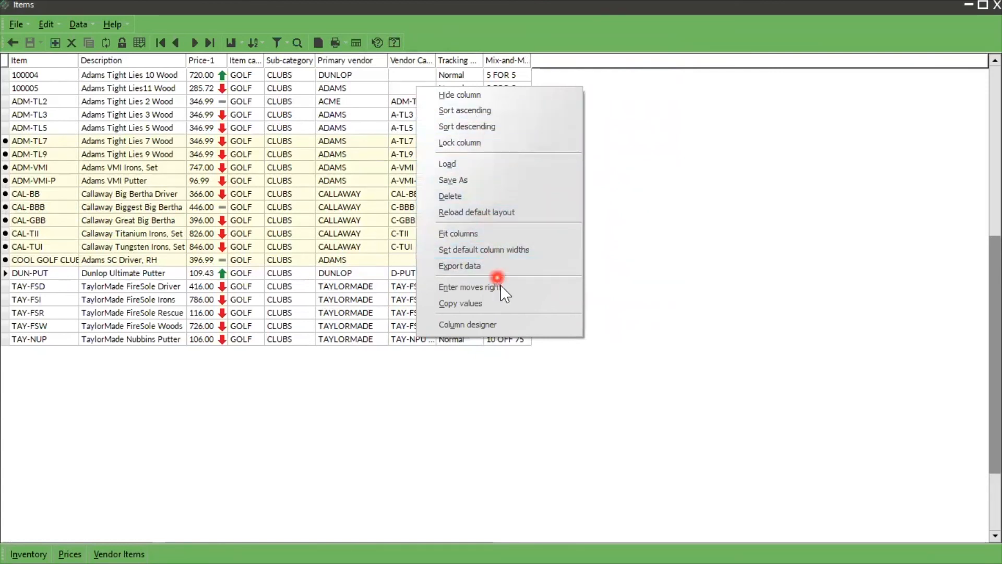
click(477, 180)
click(519, 314)
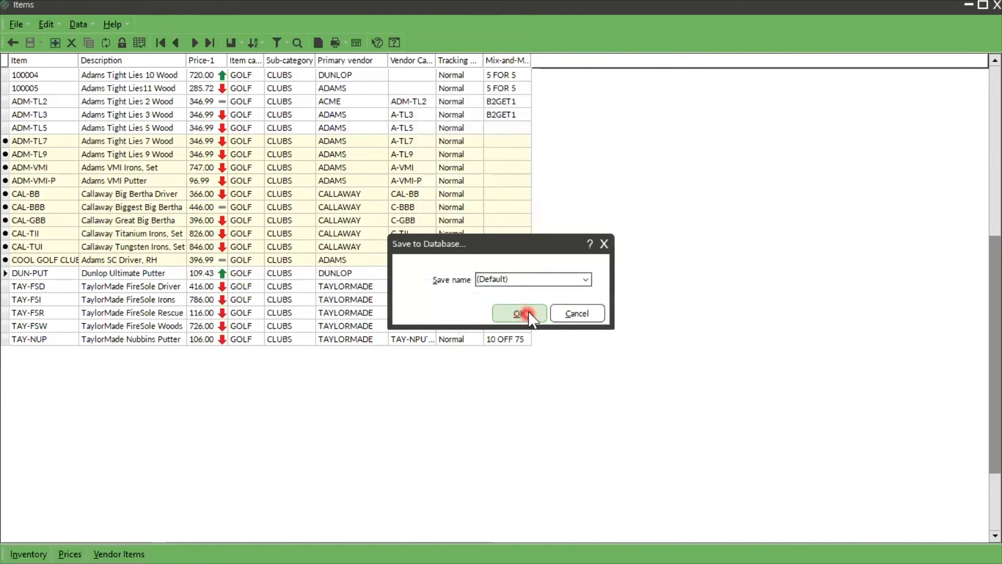
click(483, 304)
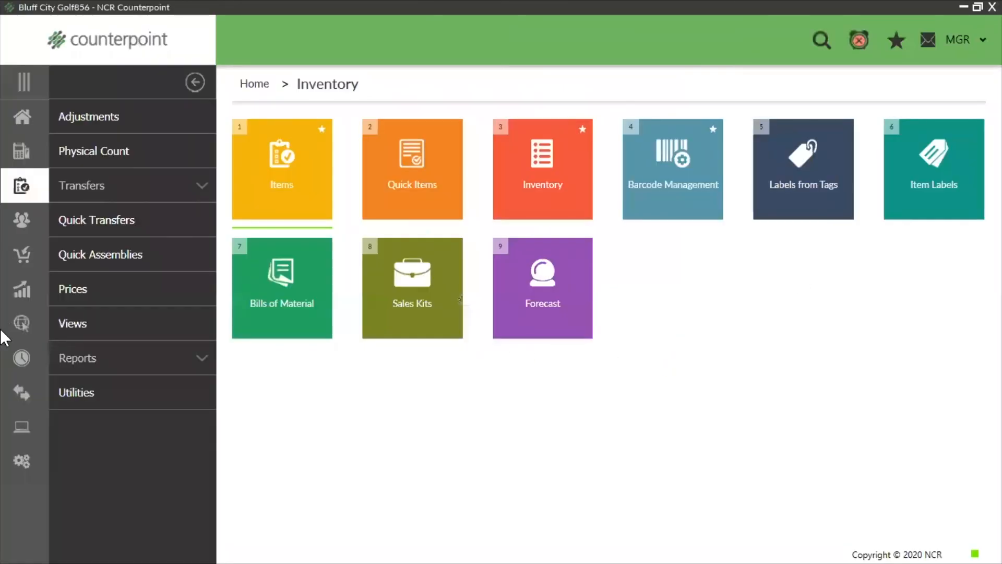
Step: Open the inventory utility for assigning mix-and-match codes
click(21, 127)
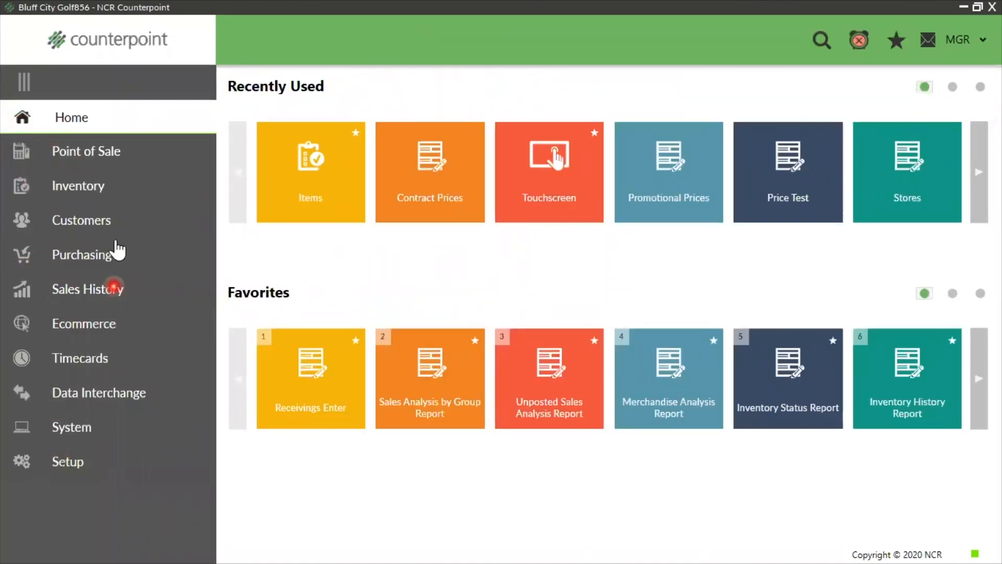
click(124, 194)
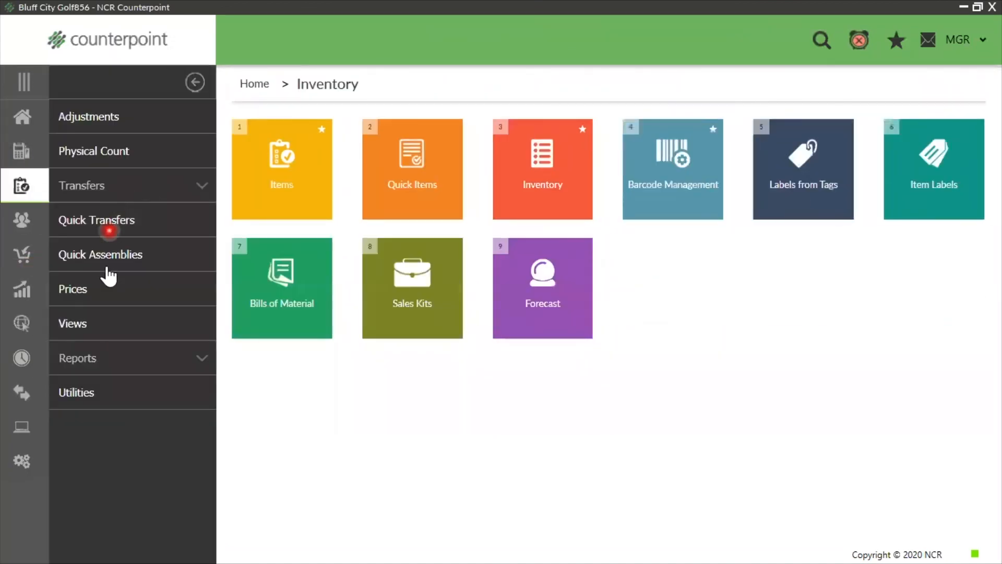
click(122, 393)
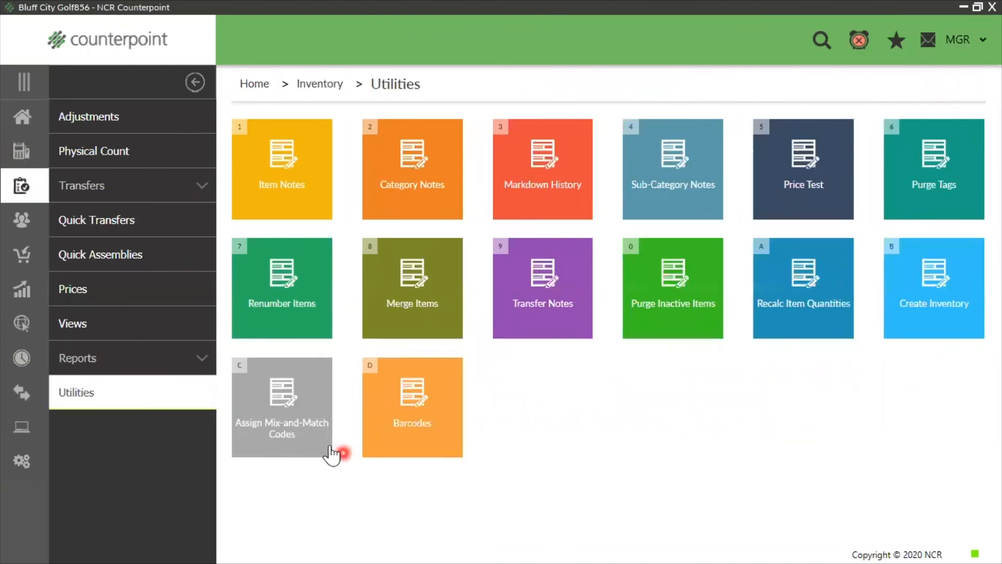
click(311, 439)
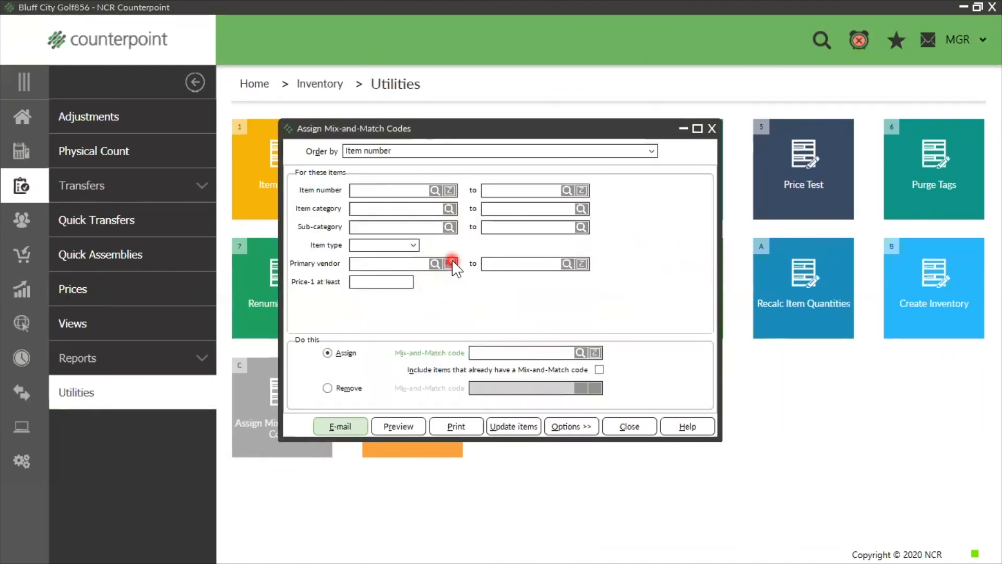
Step: Limit the items for code assignment to the sub-category range CLUBS to CLUBS
click(448, 227)
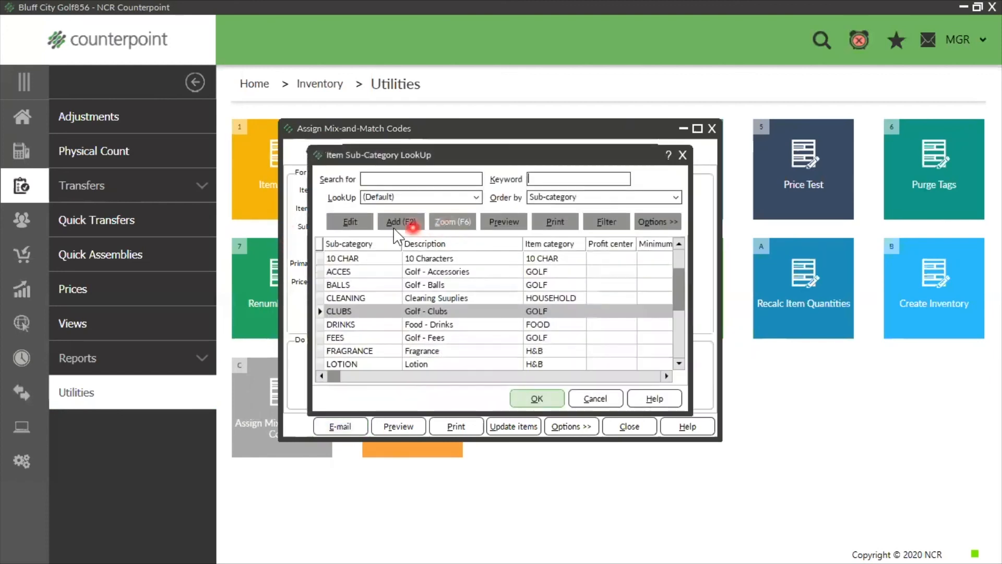
click(536, 397)
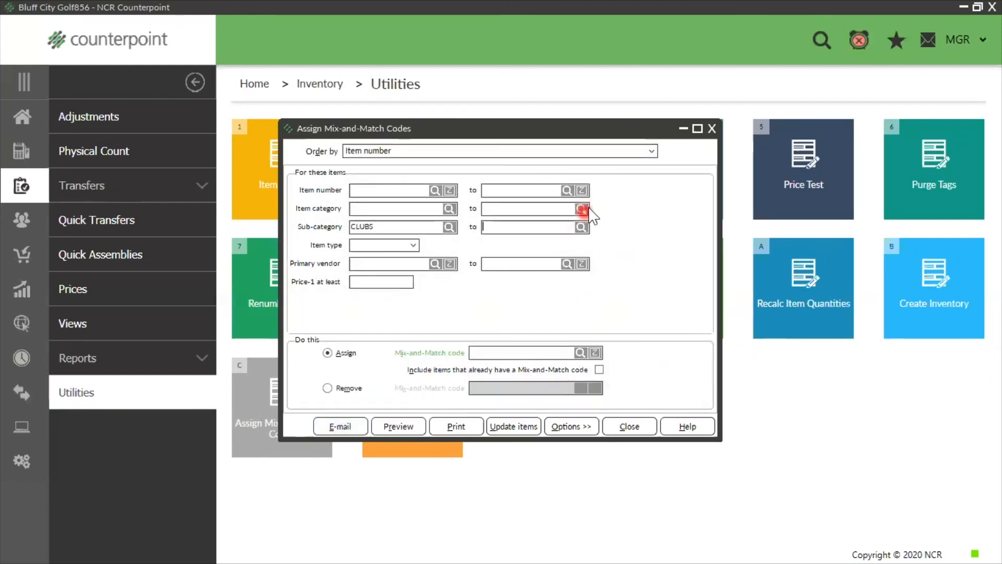
click(583, 227)
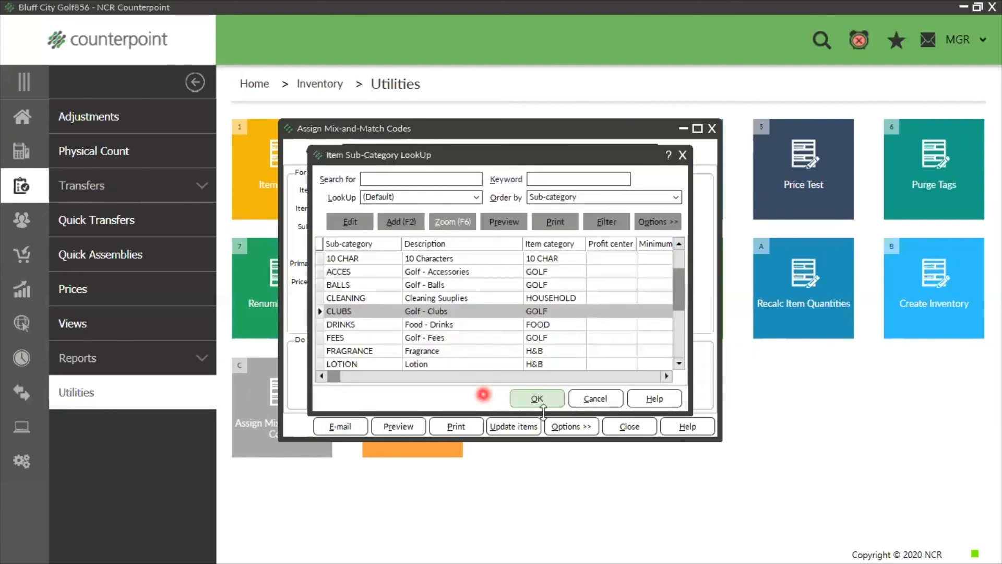
click(547, 396)
click(392, 383)
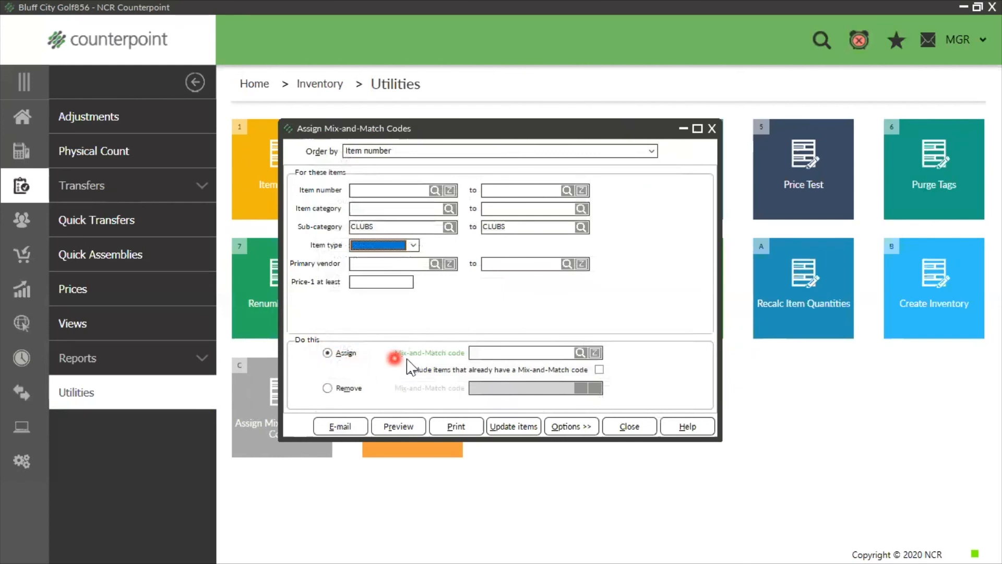
Step: Choose CLUBDEAL as the mix-and-match code to assign, leaving out items that already have a code
click(581, 353)
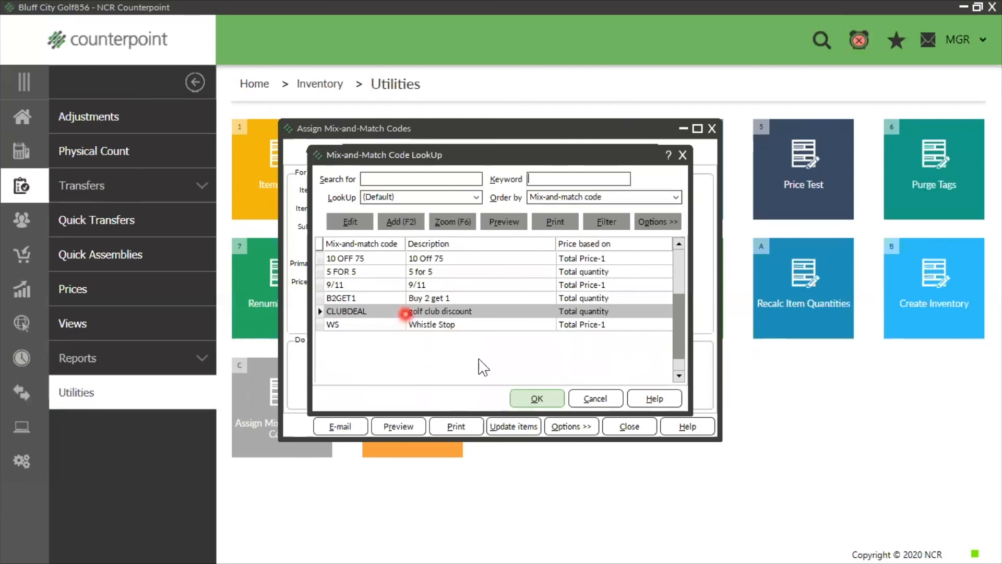
click(528, 399)
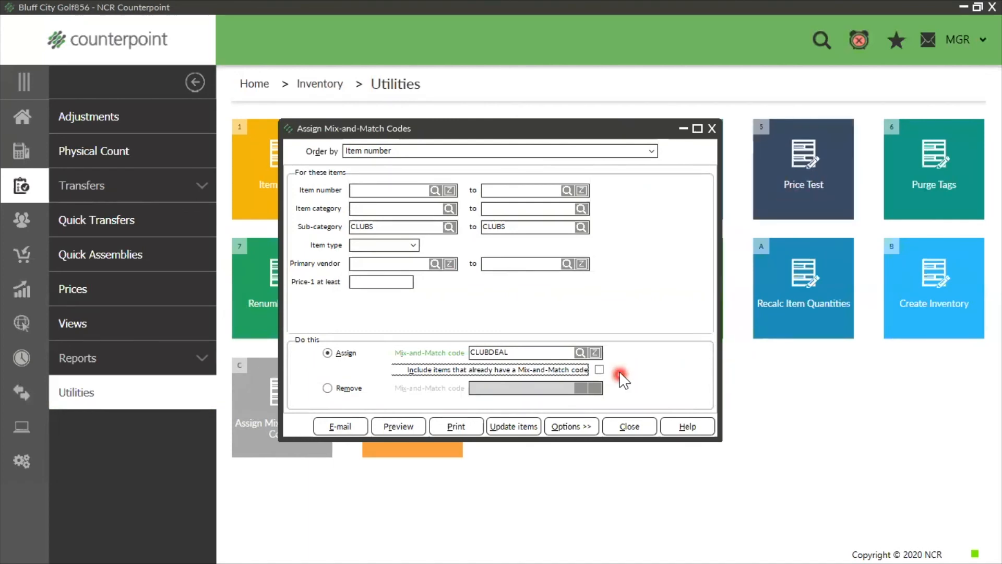
click(600, 369)
click(599, 369)
Step: Preview the report of CLUBS items due to receive the CLUBDEAL code, and close the preview
click(400, 426)
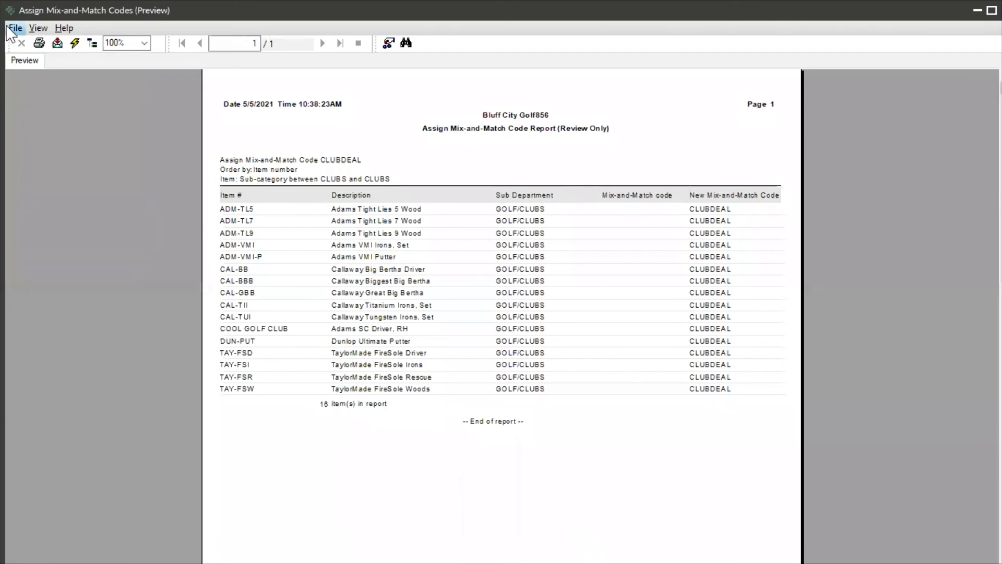
key(Escape)
click(322, 470)
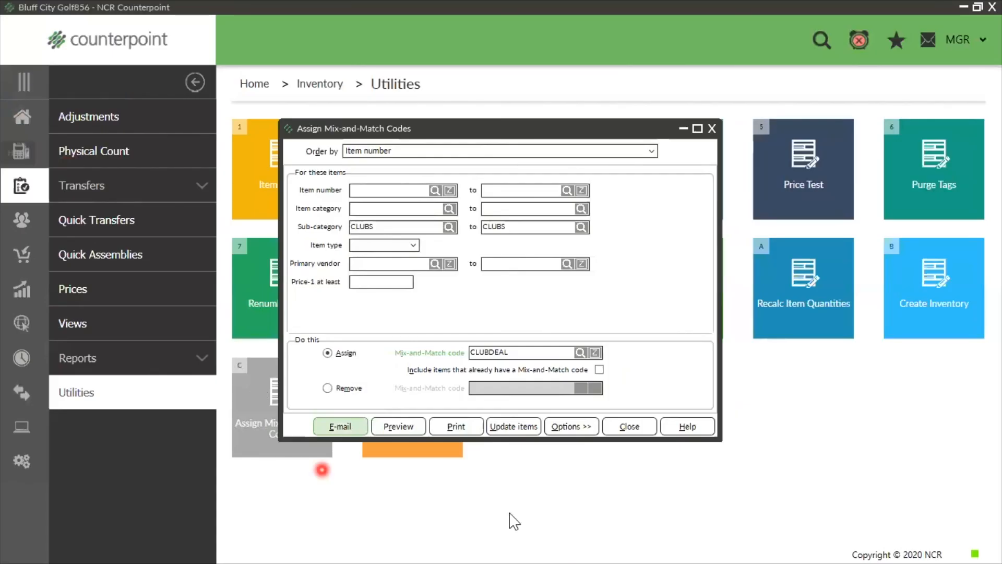
Step: Update the CLUBS items with the CLUBDEAL code, closing the assignment report and the utility when done
click(505, 431)
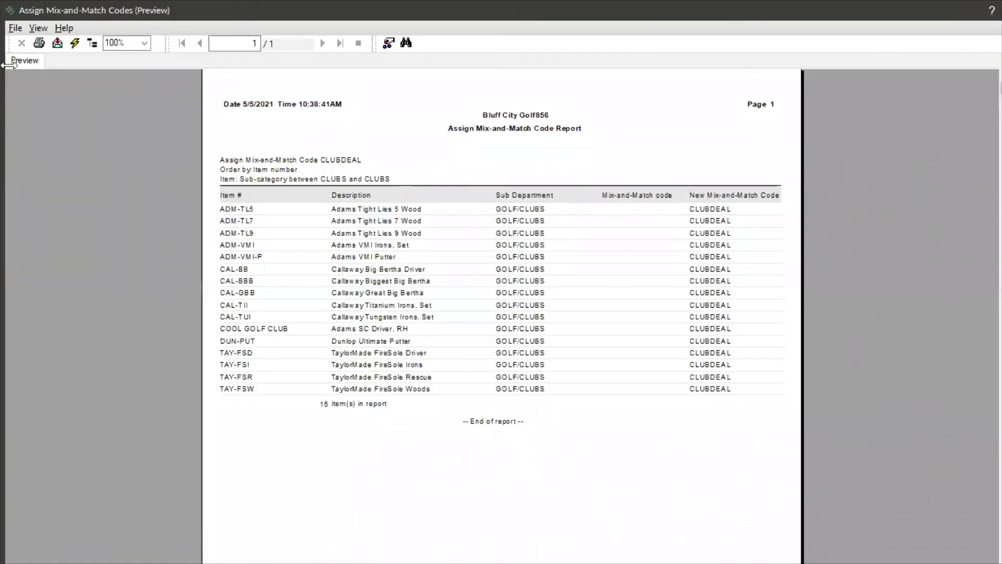
click(15, 28)
click(42, 99)
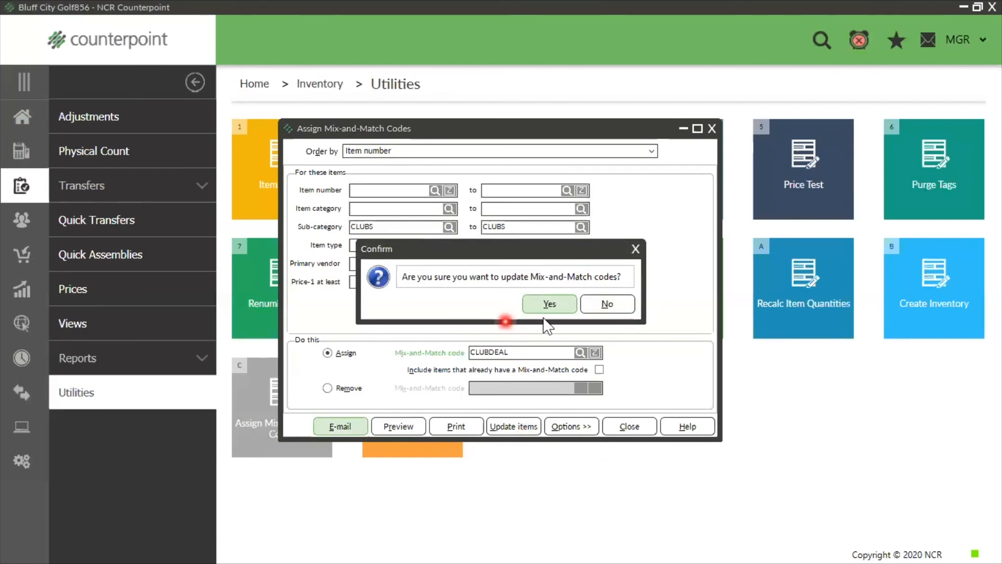
click(561, 308)
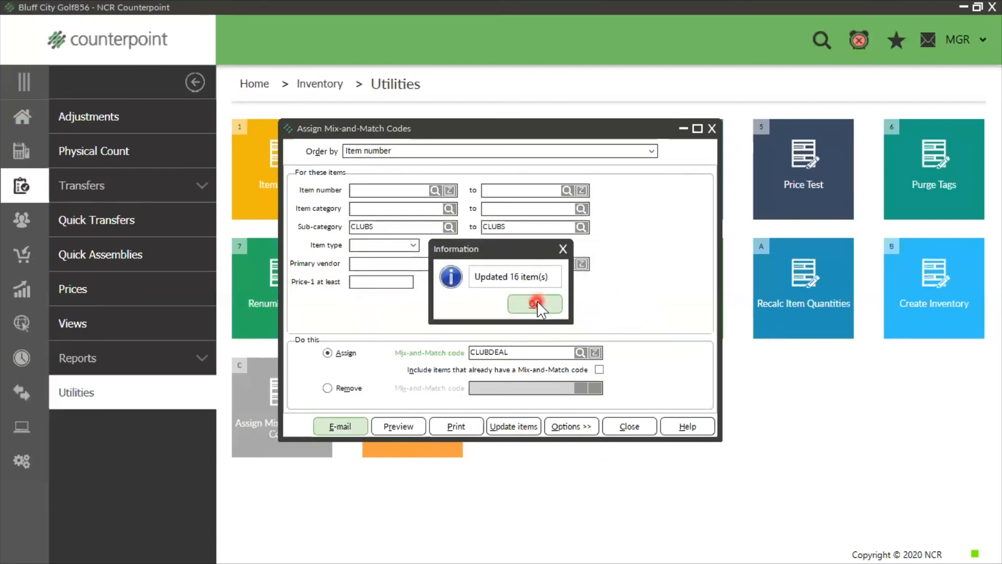
click(517, 308)
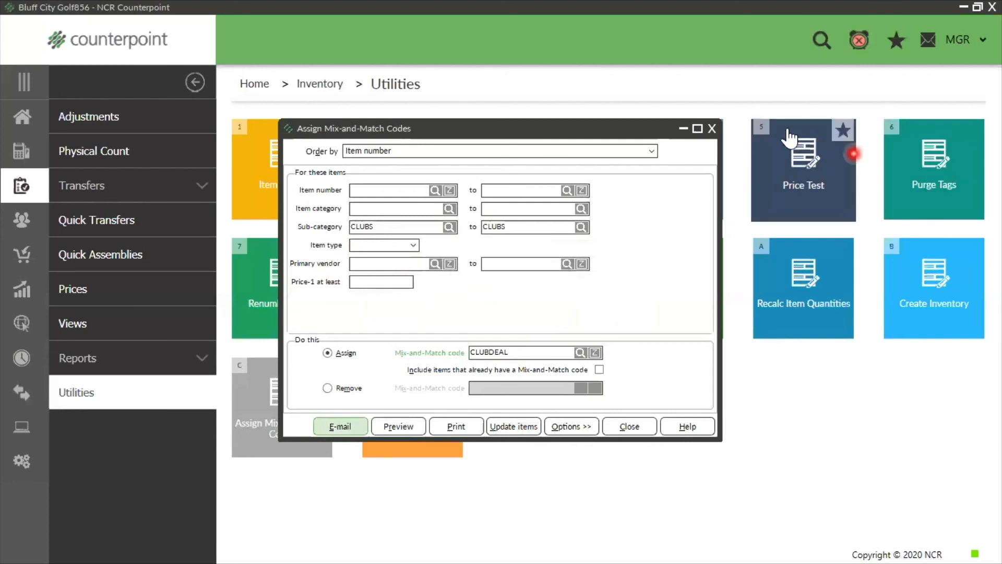
click(713, 128)
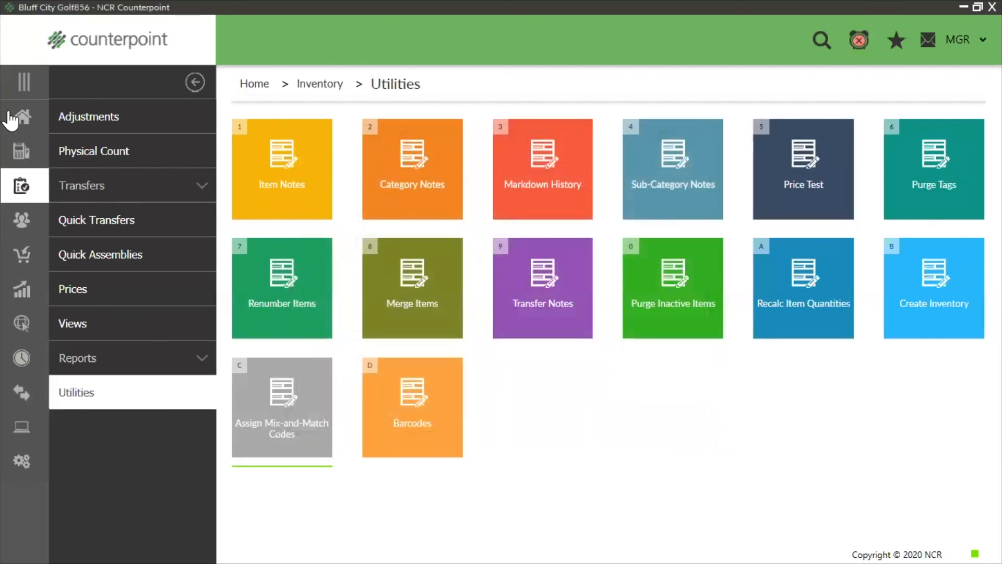
Step: Open the inventory items in table view and check their mix-and-match codes
click(11, 125)
click(83, 187)
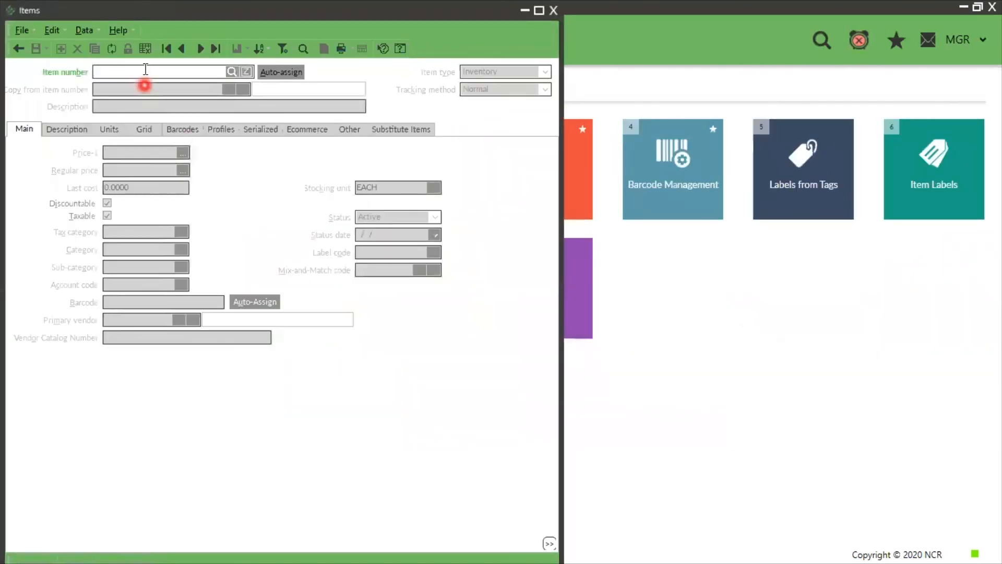
click(144, 51)
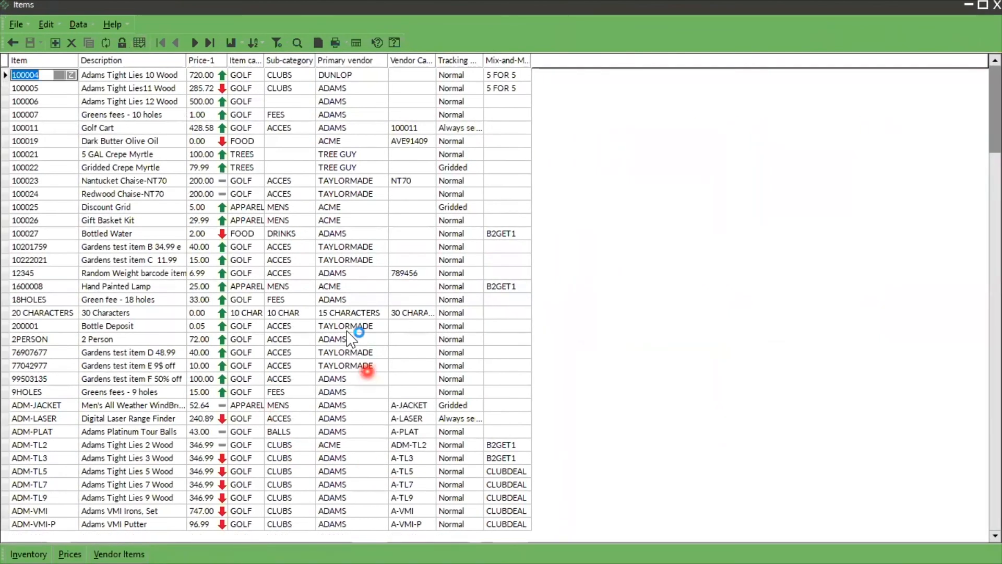
key(Down)
key(Down)
key(Down)
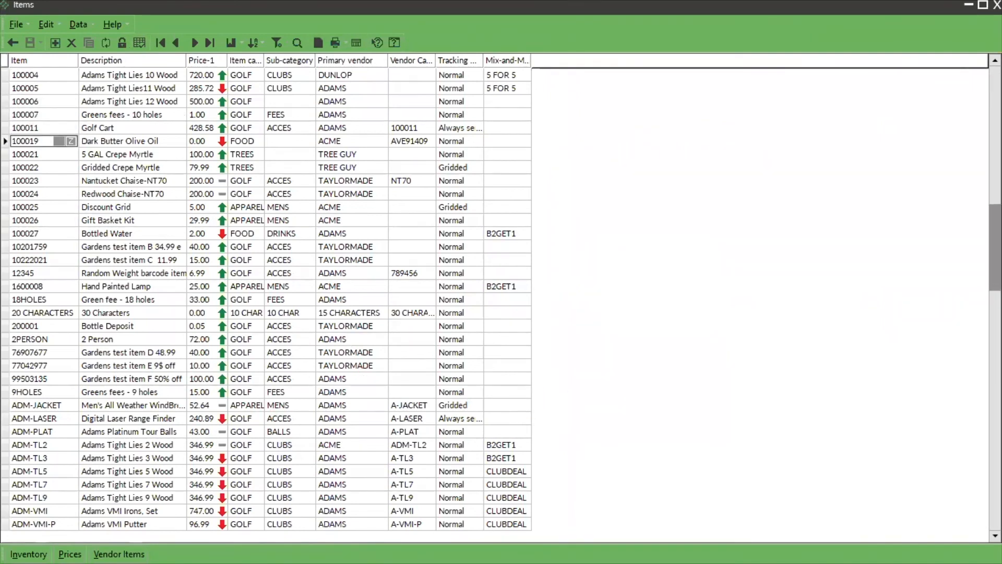
Step: Customize the item filter by adding a Sub-category is (exactly) condition, and return to the filter form
click(277, 44)
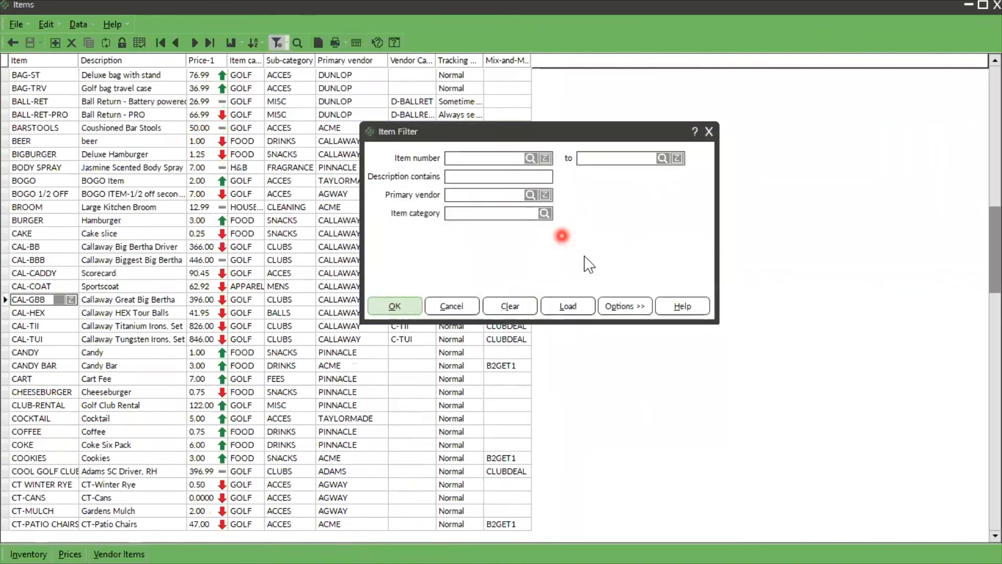
right_click(596, 249)
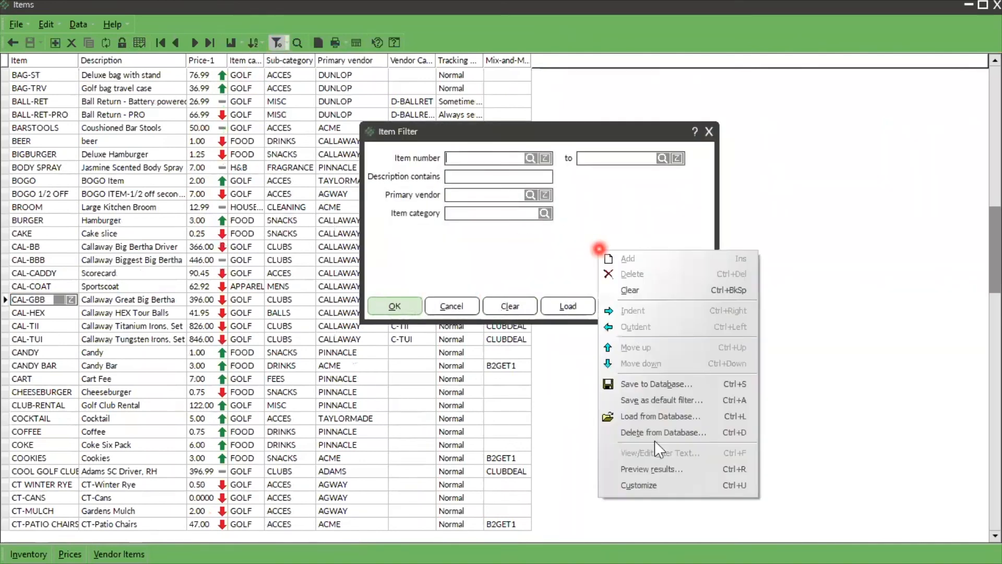
click(646, 487)
click(397, 199)
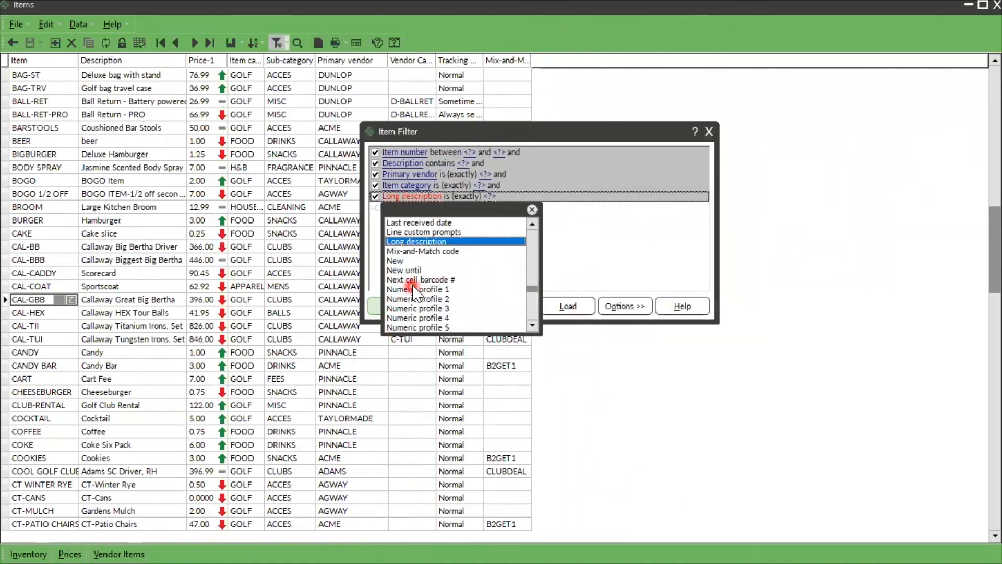
scroll(402, 276, down, 7)
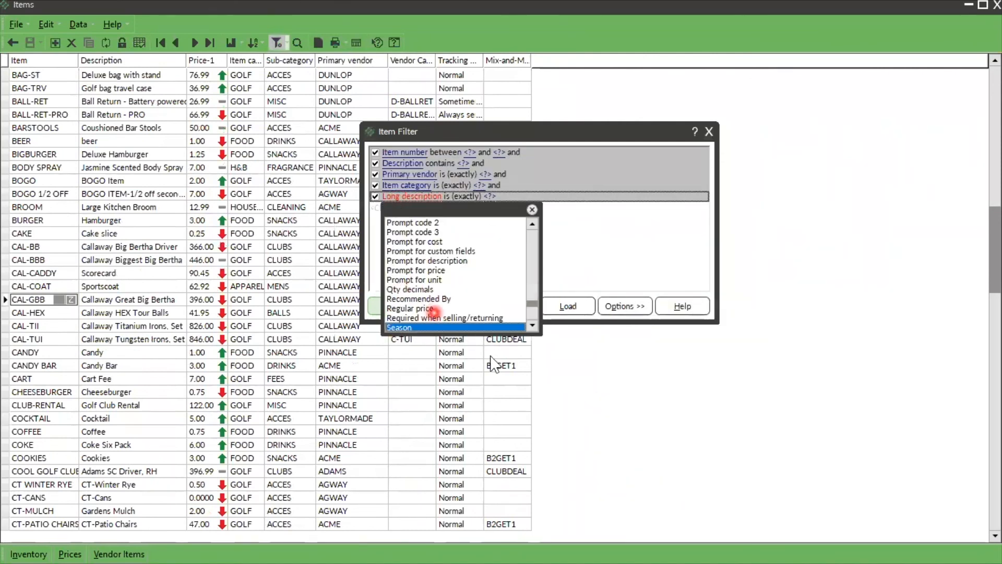
click(532, 327)
drag(533, 328, 533, 328)
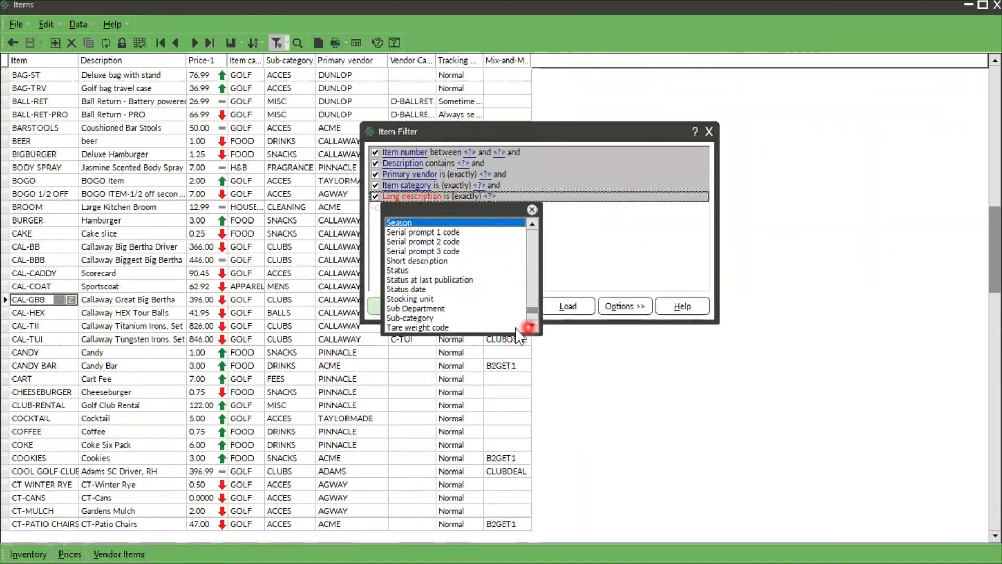
click(389, 318)
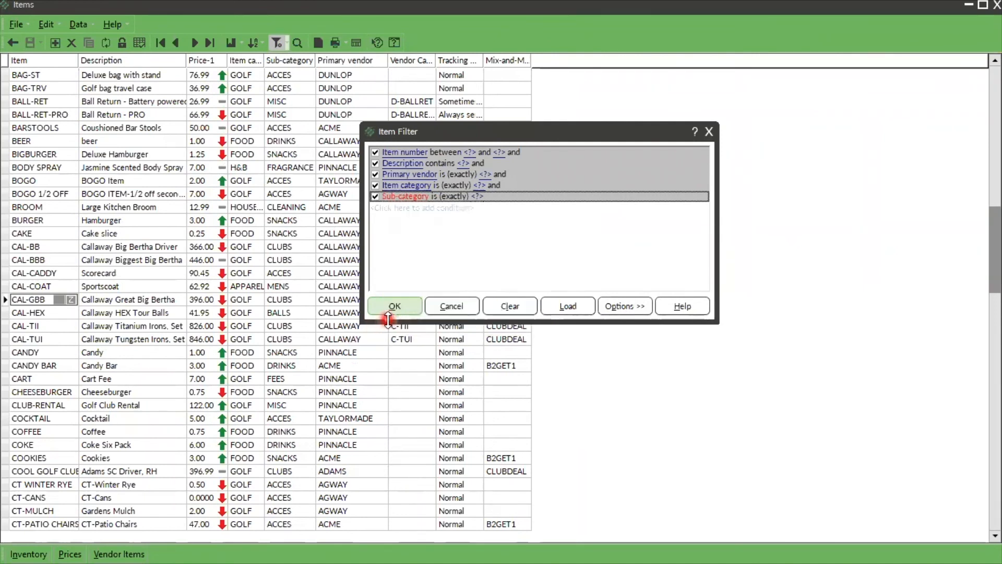
right_click(470, 257)
click(521, 507)
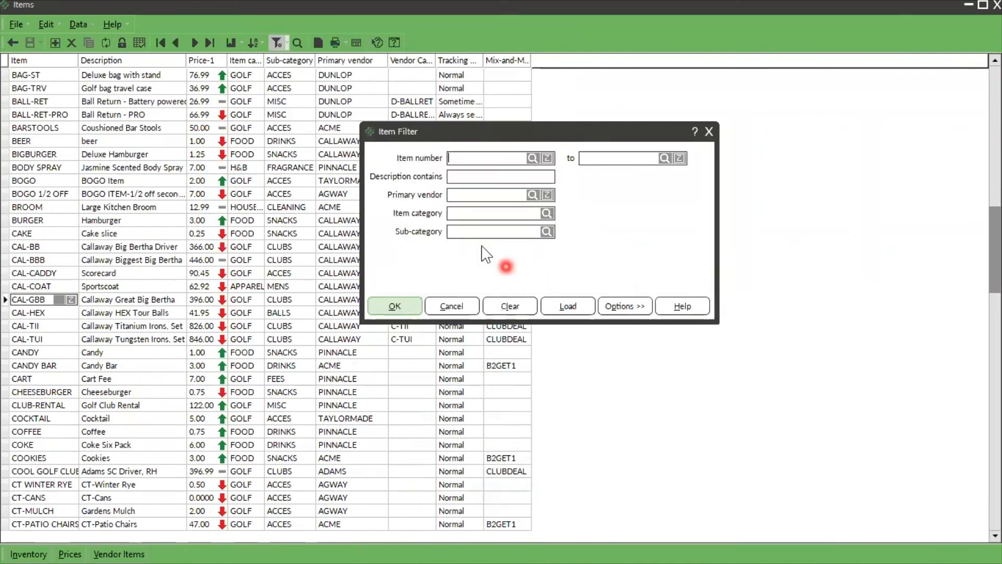
Step: Filter the item table to the CLUBS sub-category to check its mix-and-match codes, and close the Items window
click(546, 232)
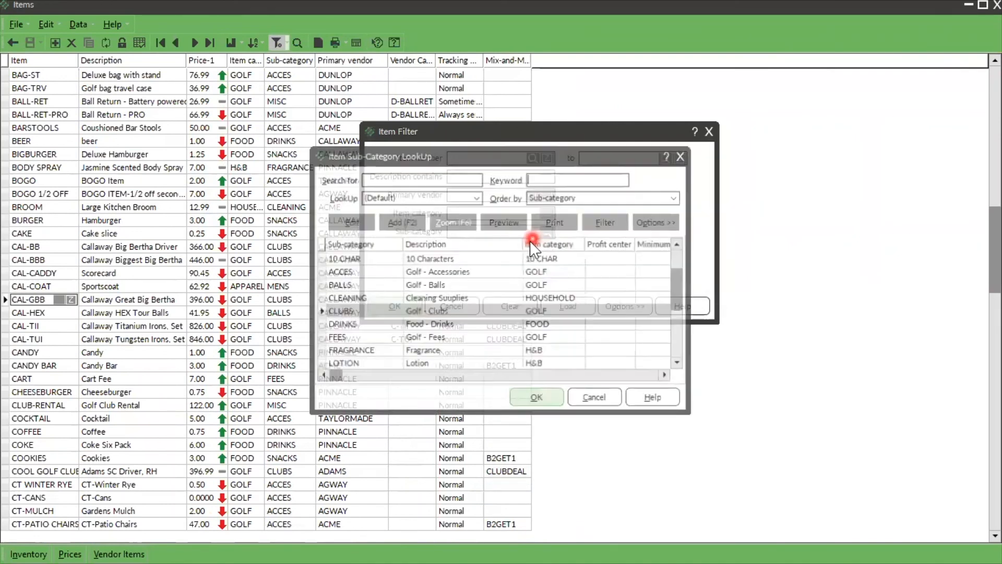
click(537, 398)
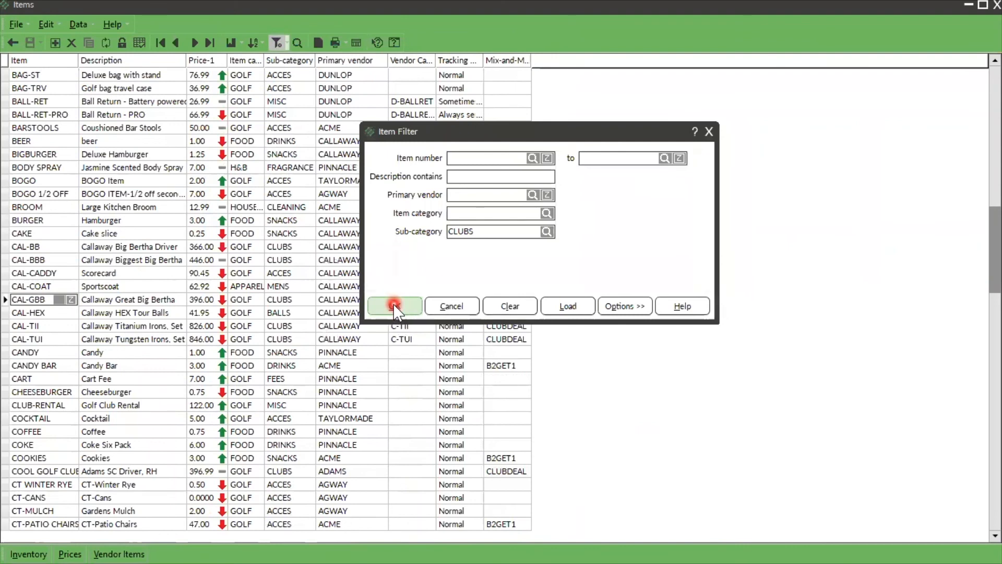
click(394, 306)
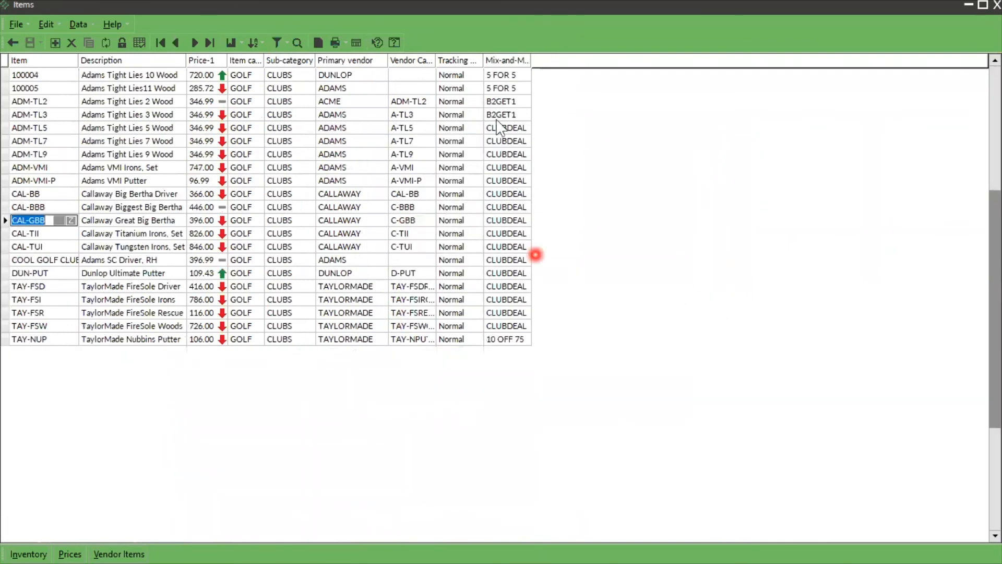
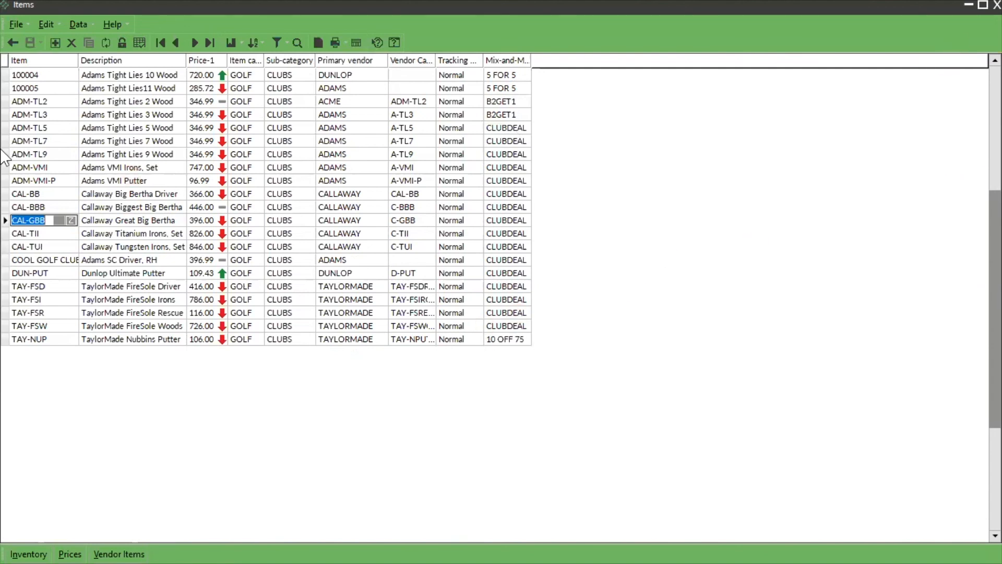
click(17, 22)
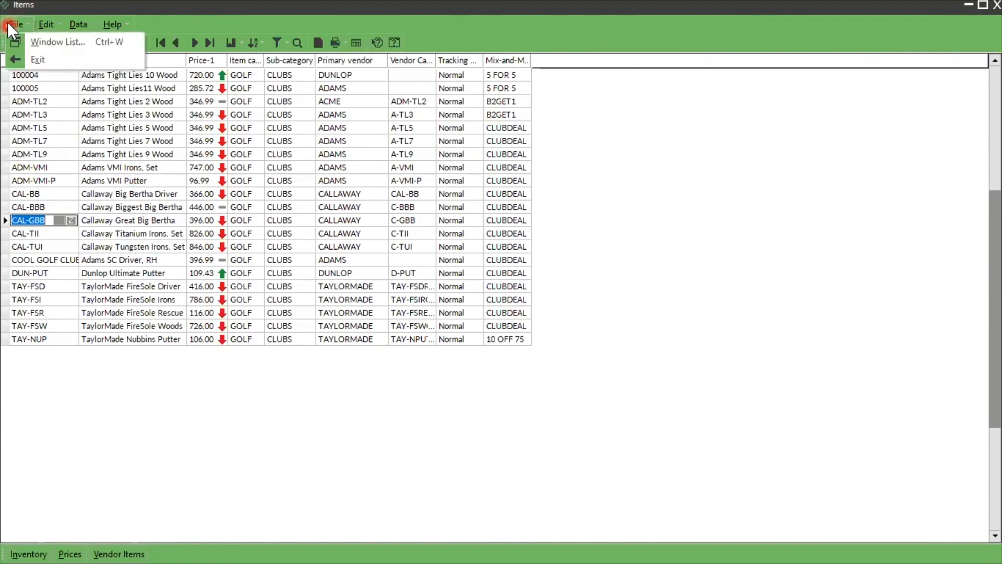
click(37, 60)
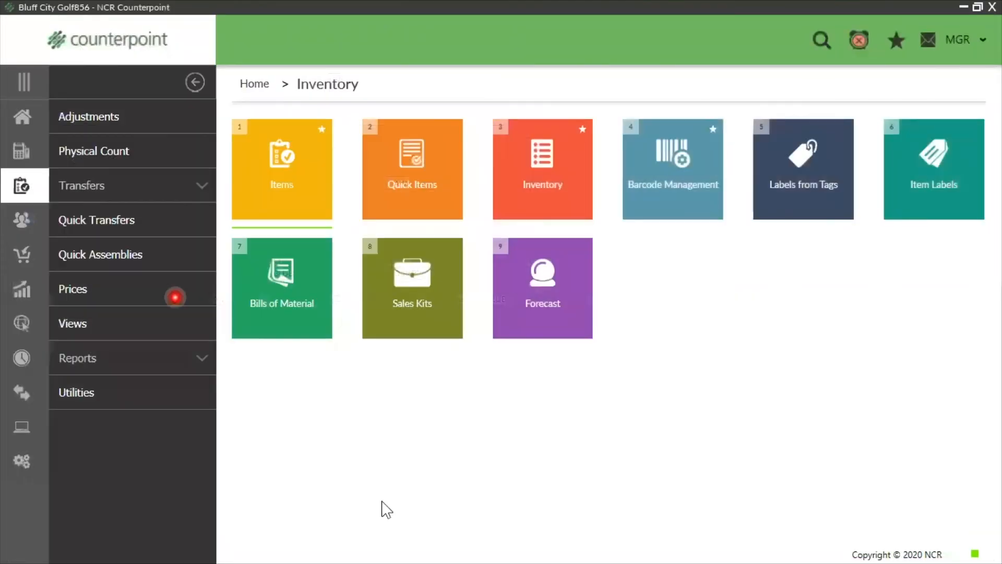
Step: Open the Point of Sale touchscreen ticket entry for a new ticket
click(23, 121)
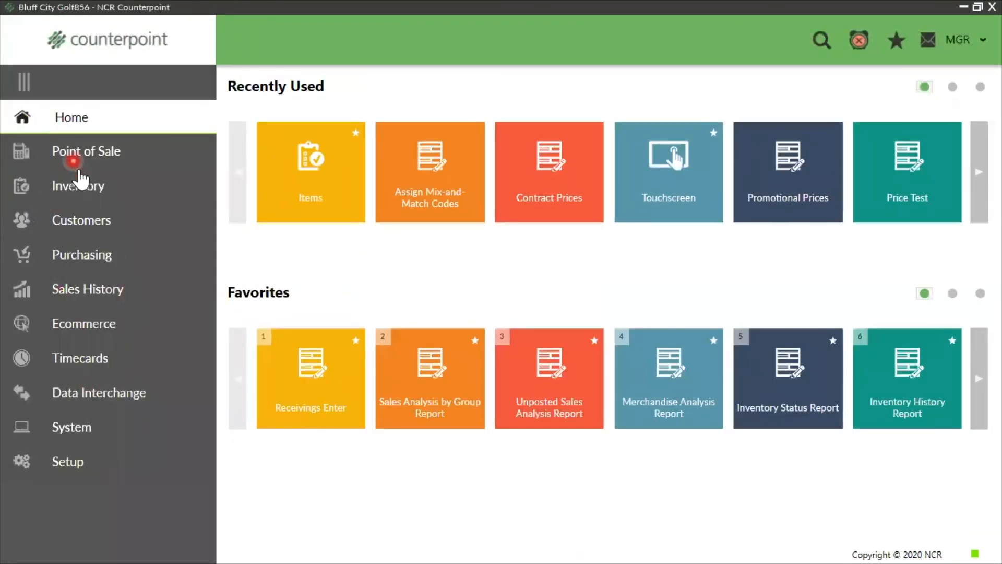
click(86, 154)
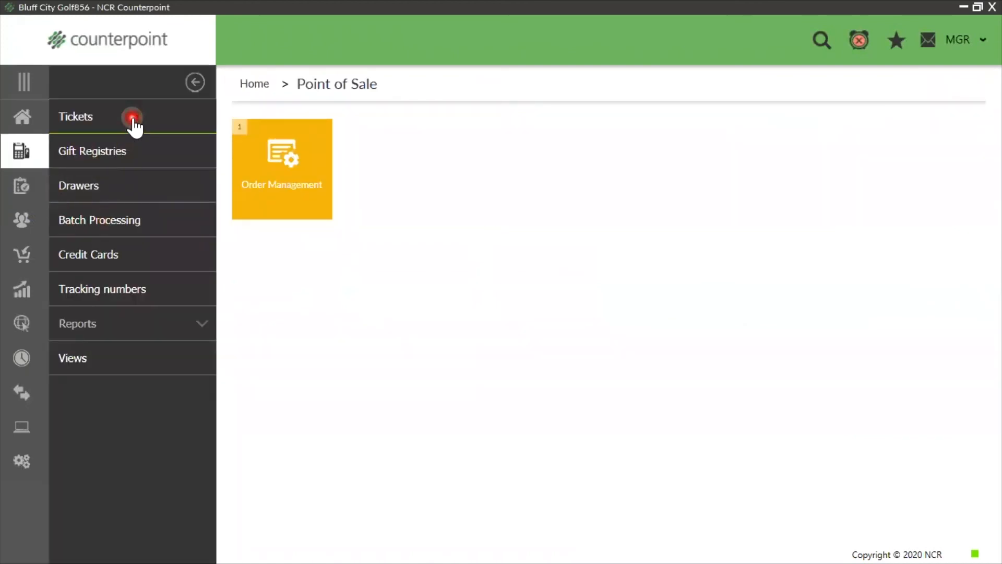
click(130, 121)
key(2)
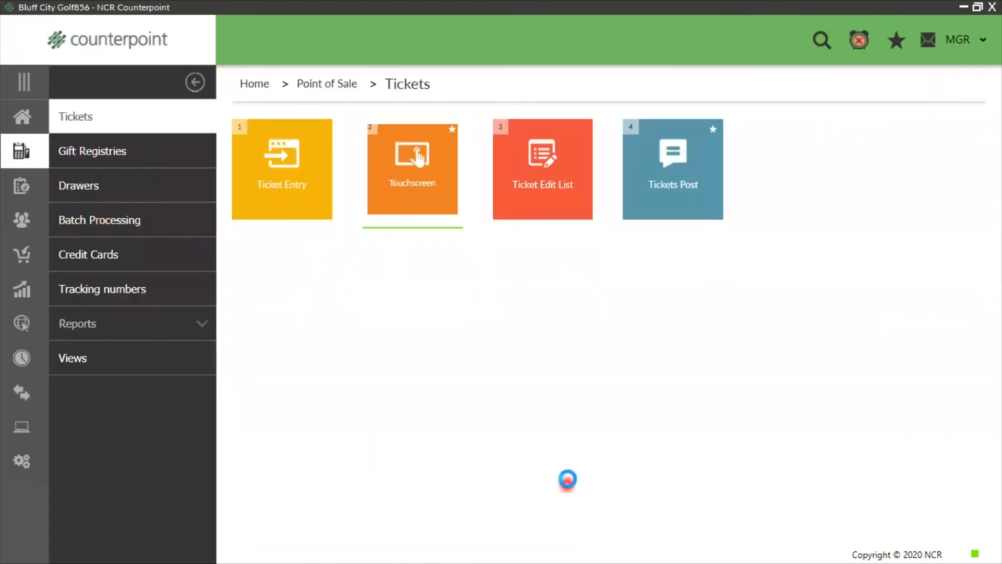
click(393, 355)
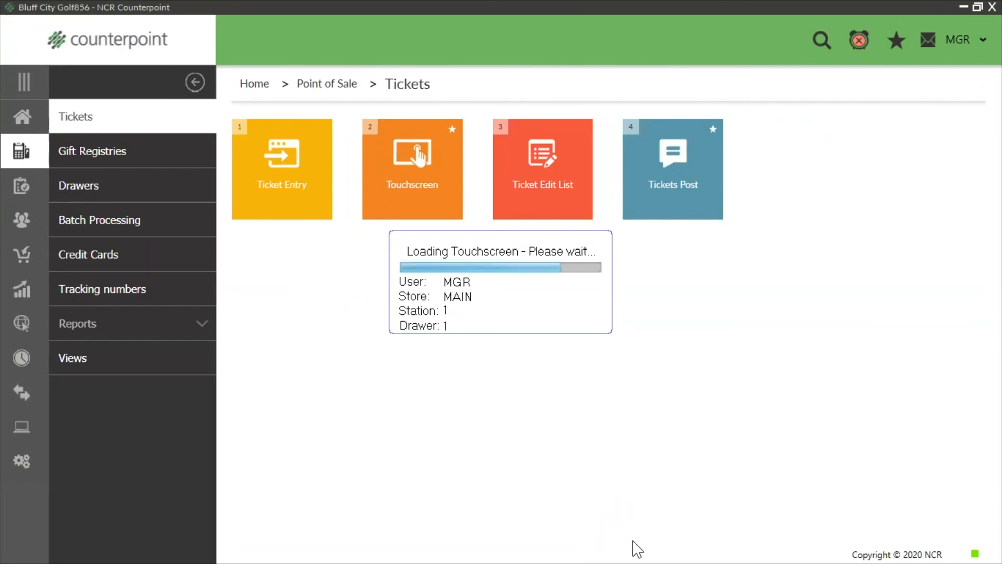
click(556, 435)
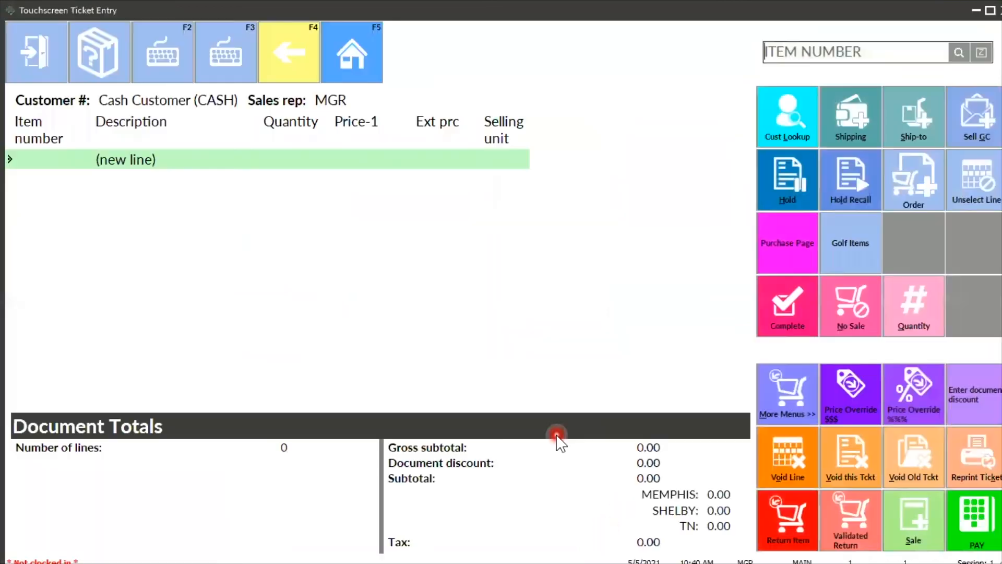
click(463, 298)
Step: Look up items with the keyword golf and add the Dunlop Ultimate Putter (DUN-PUT) to the ticket
click(960, 52)
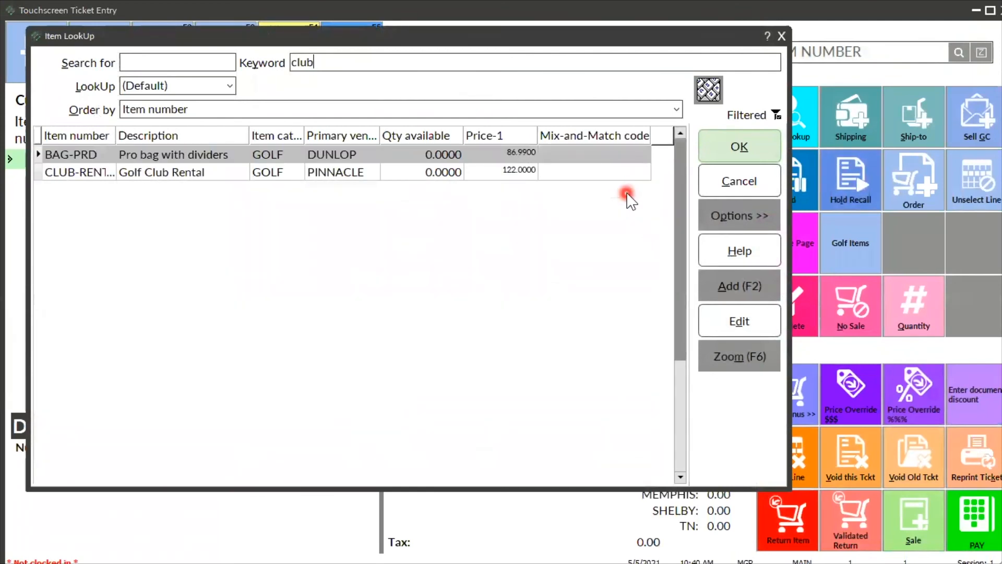
text(golf)
drag(679, 161, 680, 347)
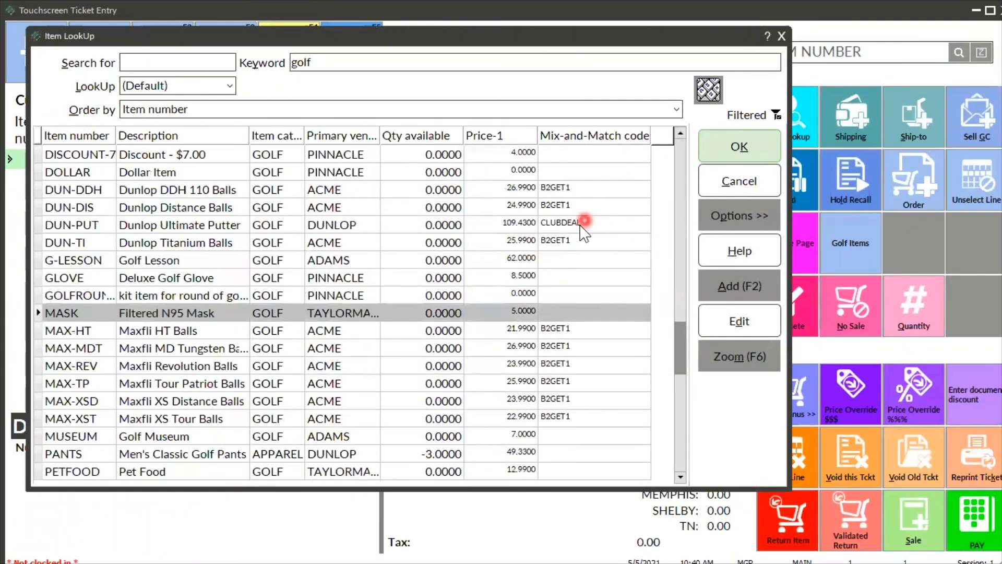
click(559, 221)
click(730, 144)
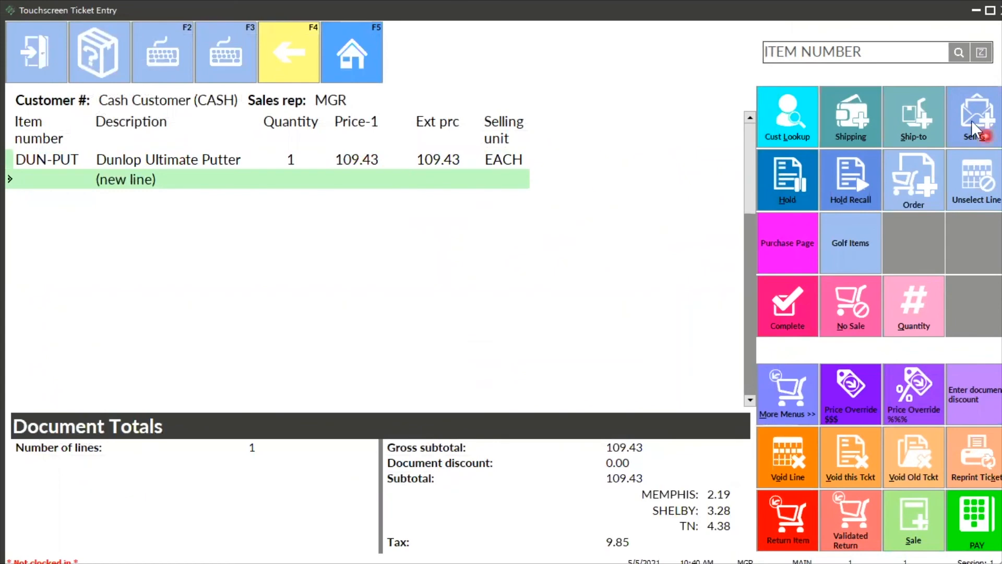
Step: Sort the item lookup by mix-and-match code ascending and add the CLUBDEAL item Adams Tight Lies 9 Wood (ADM-TL9) to the ticket
click(961, 58)
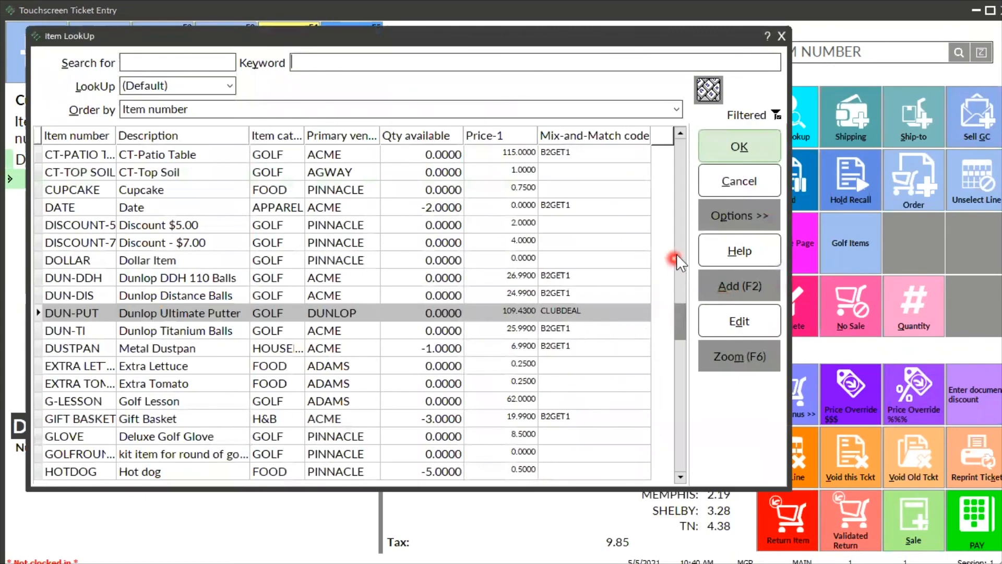
right_click(618, 131)
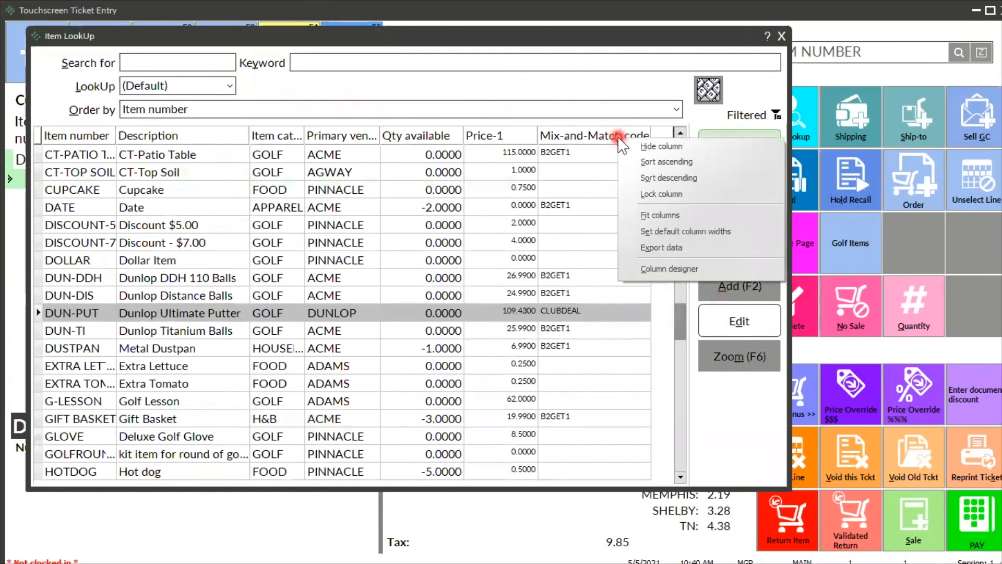
click(647, 160)
scroll(598, 308, down, 10)
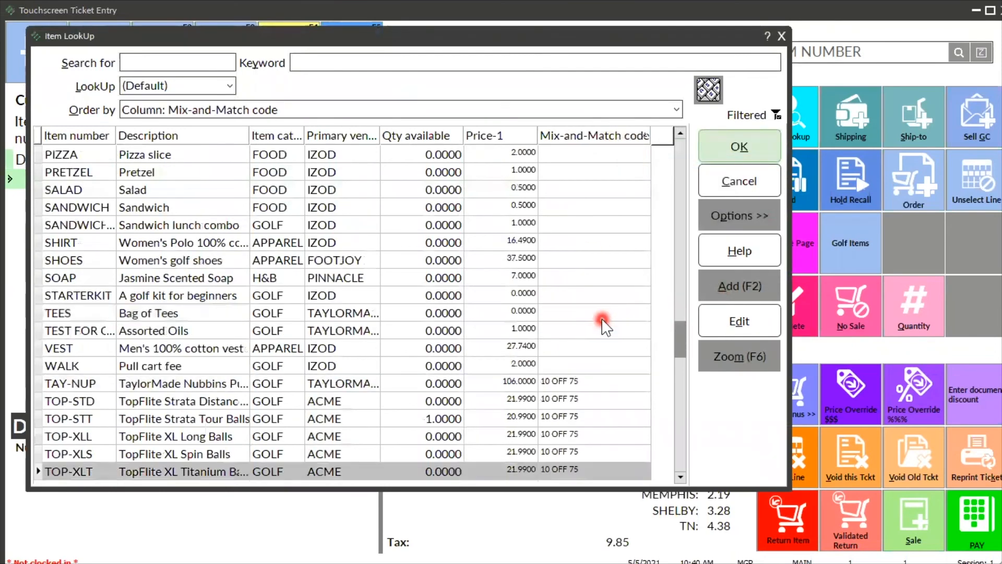
scroll(596, 306, down, 12)
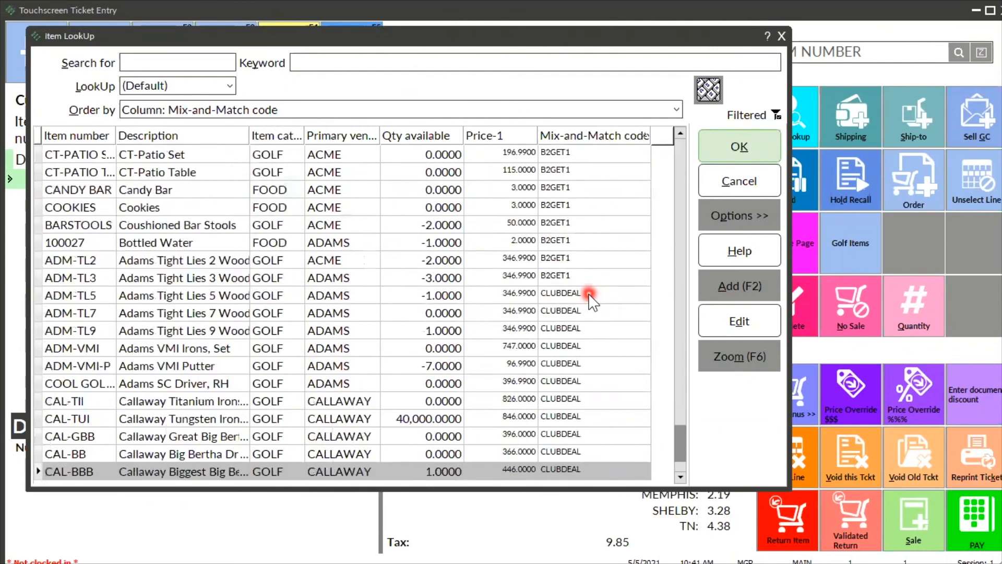
click(516, 328)
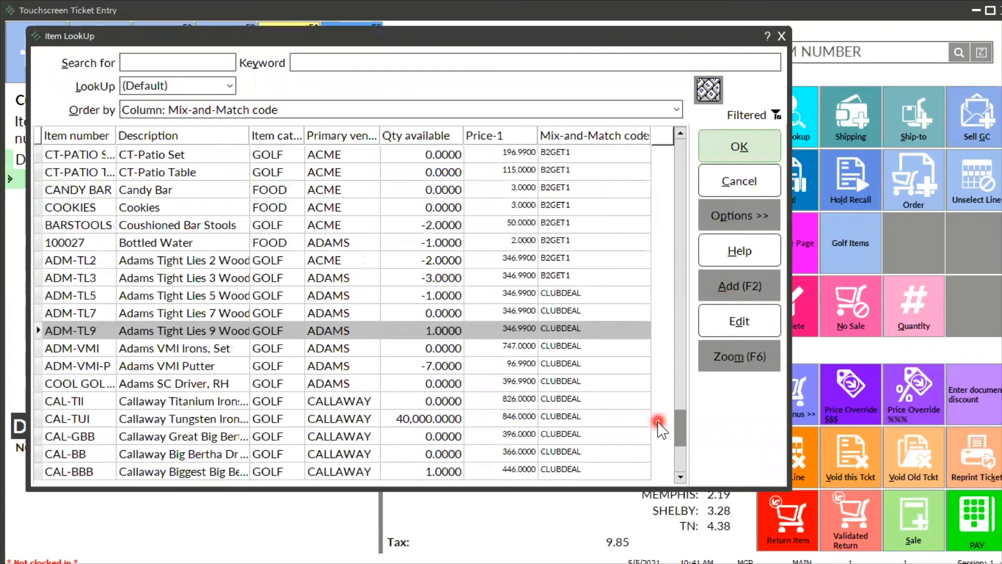
click(738, 147)
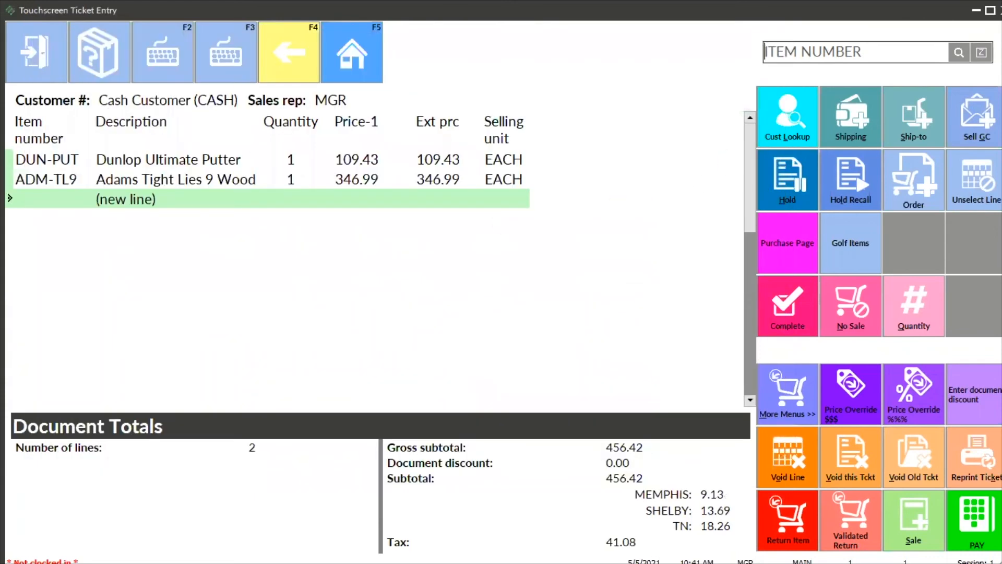
Step: Add the CLUBDEAL item Adams VMI Putter (ADM-VMI-P) to the ticket from the item lookup
click(959, 52)
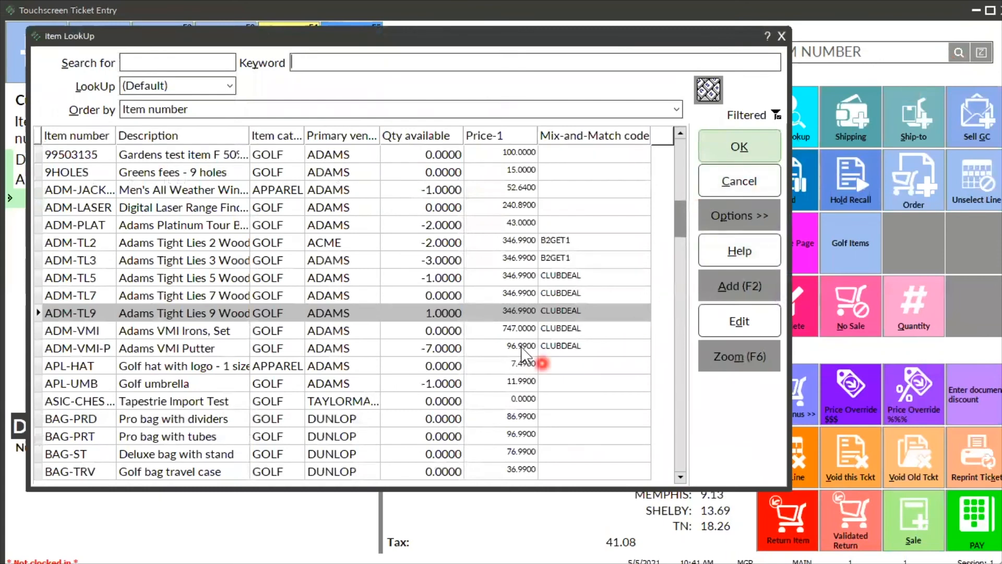
click(559, 347)
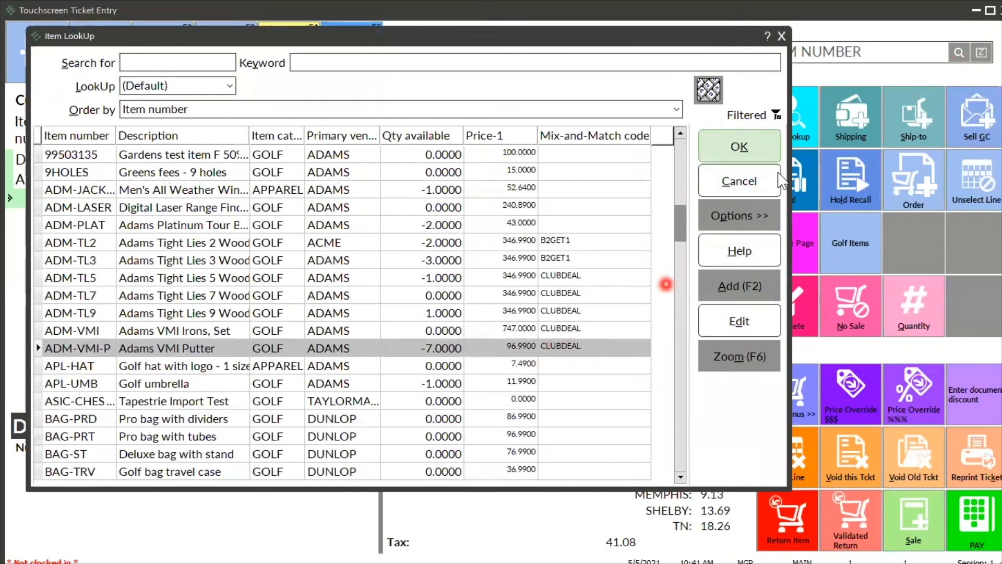
click(750, 147)
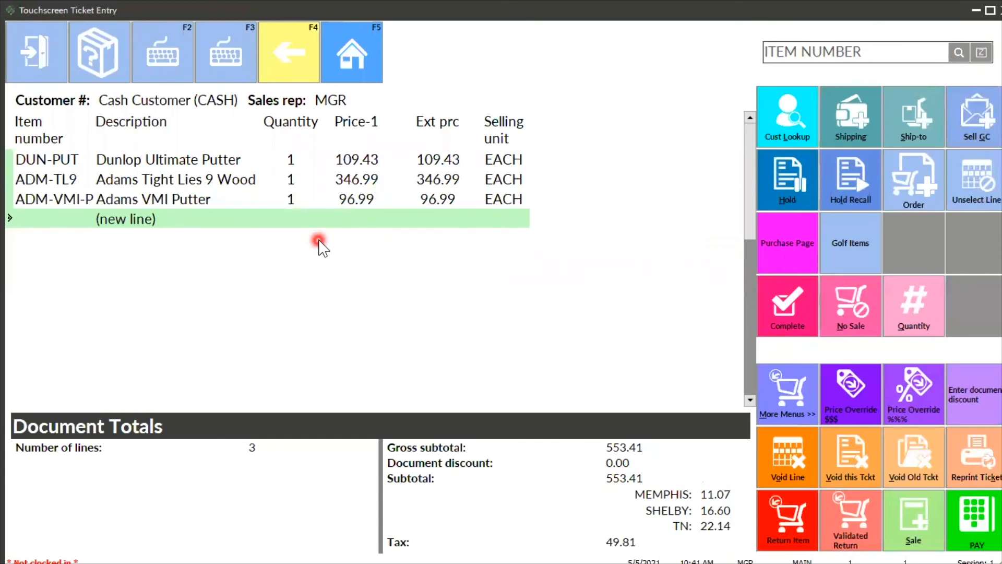
Step: Void the current ticket and minimize the touchscreen ticket entry window
click(864, 454)
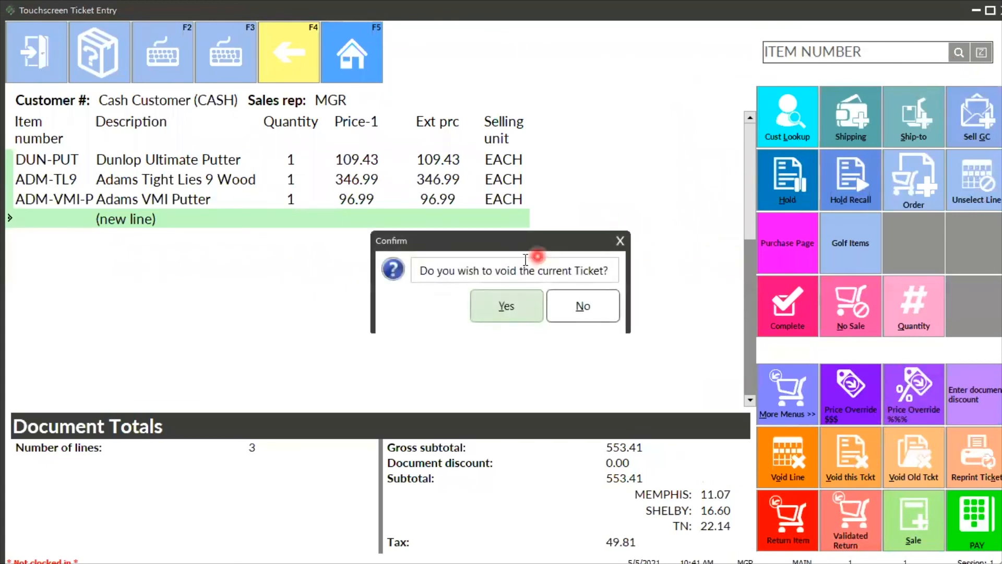
click(516, 309)
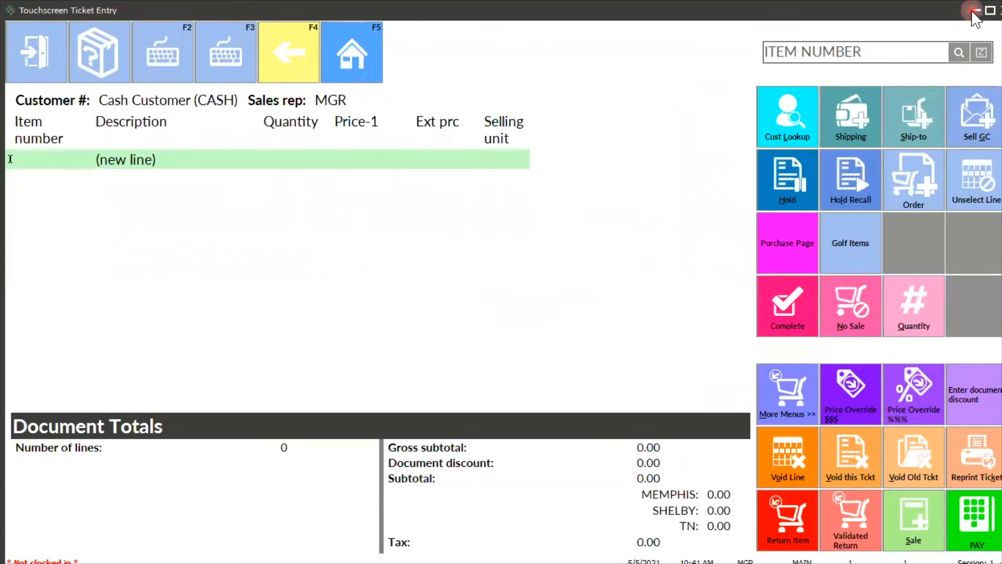
click(974, 10)
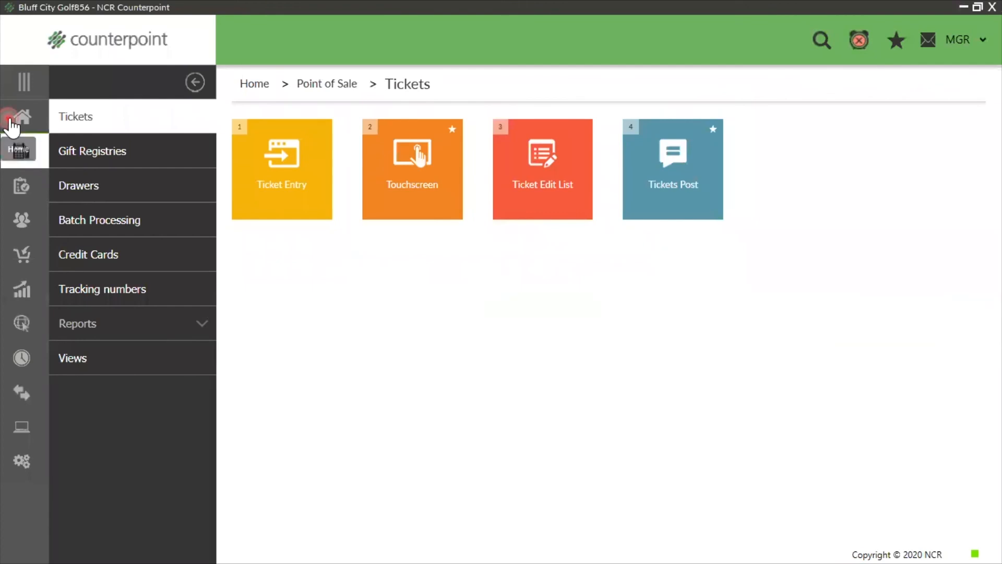
Step: Open the CLUBDEAL group in the inventory Contract Prices
click(10, 125)
click(78, 187)
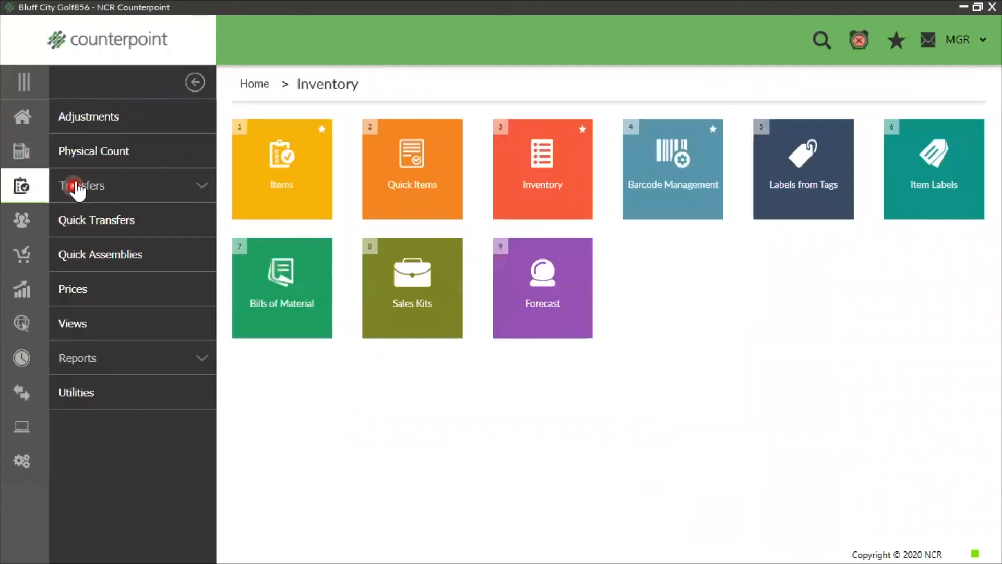
click(109, 290)
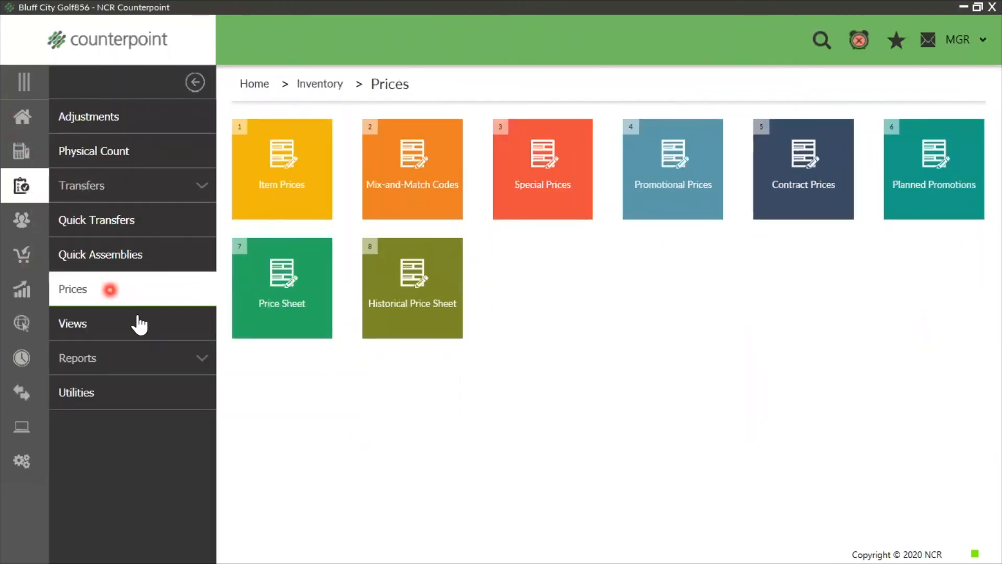
click(166, 321)
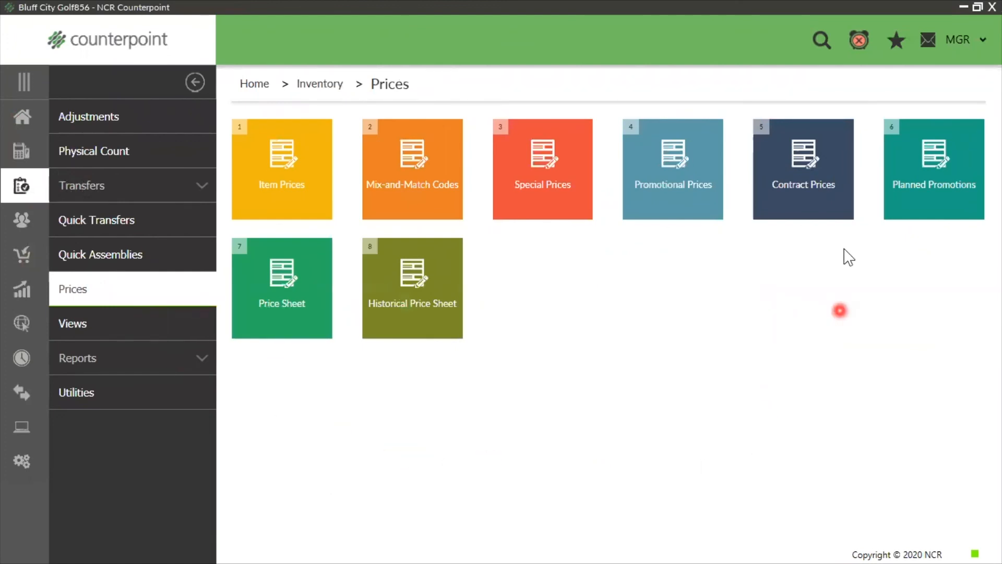
click(818, 215)
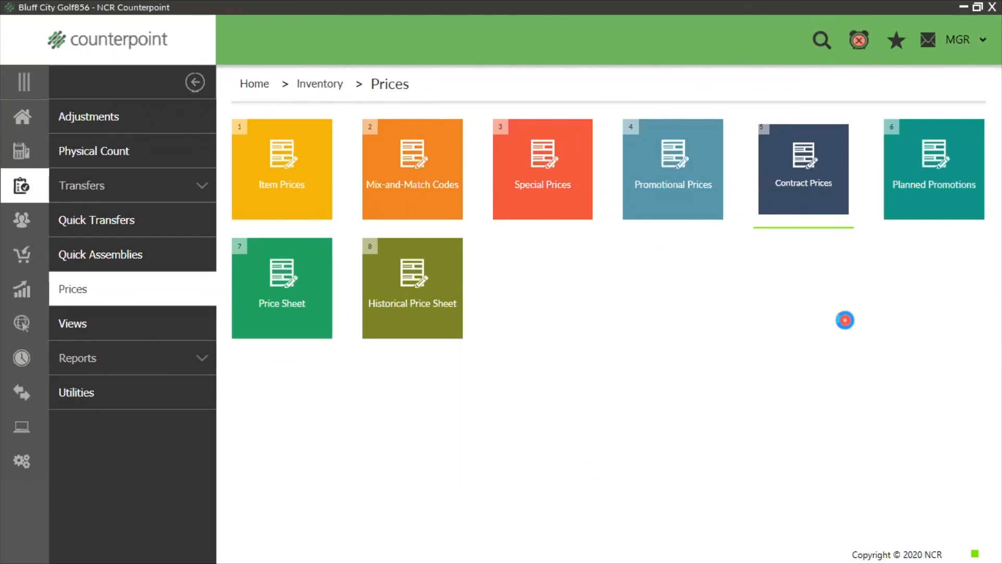
click(321, 138)
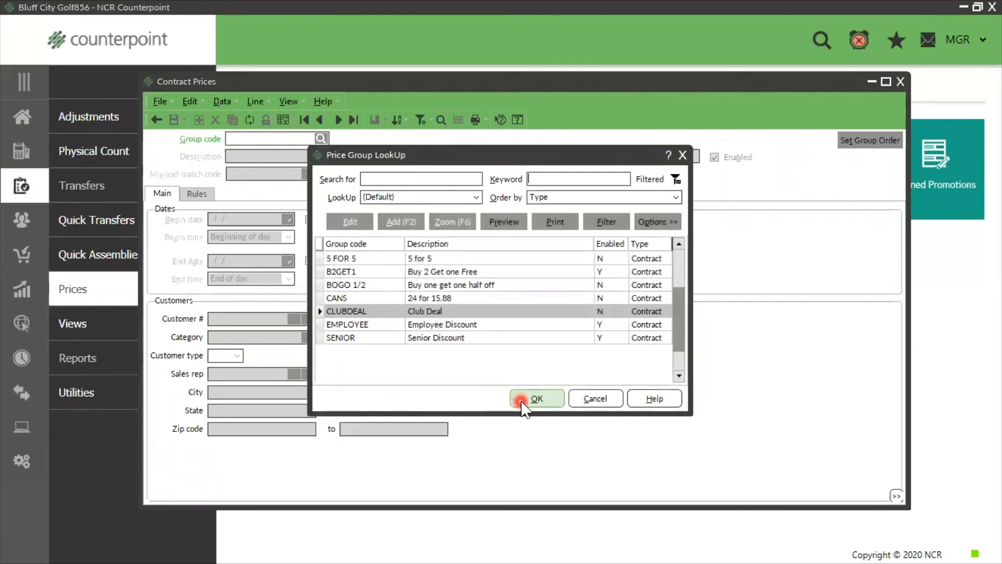
click(523, 406)
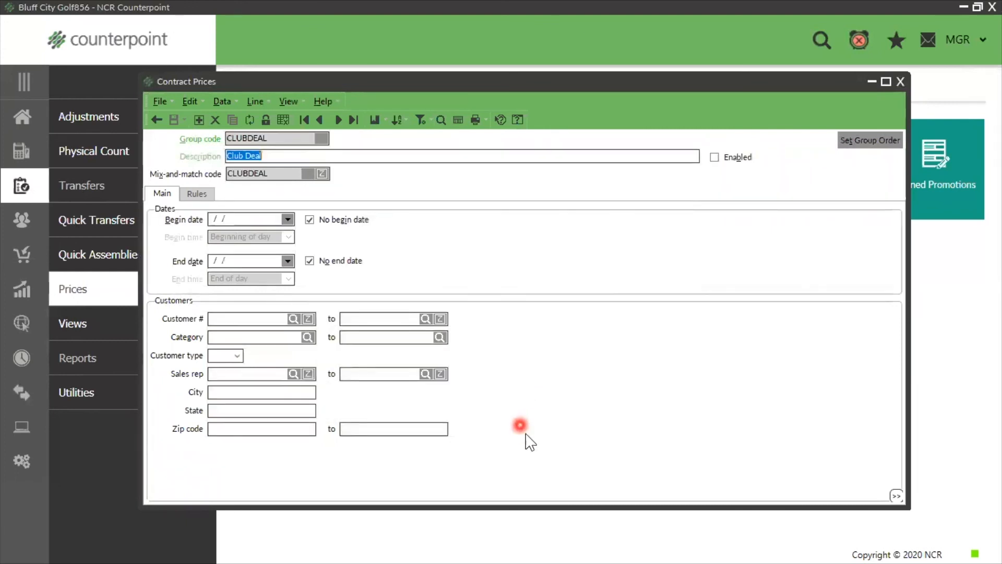
Step: Enable the CLUBDEAL contract price group, save it, and close the Contract Prices window
click(716, 158)
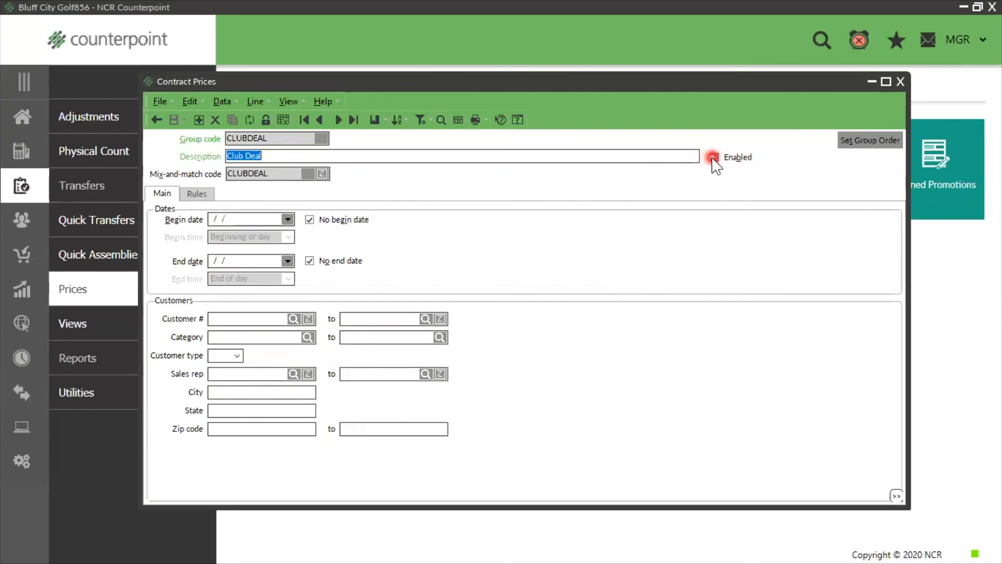
click(715, 158)
click(173, 120)
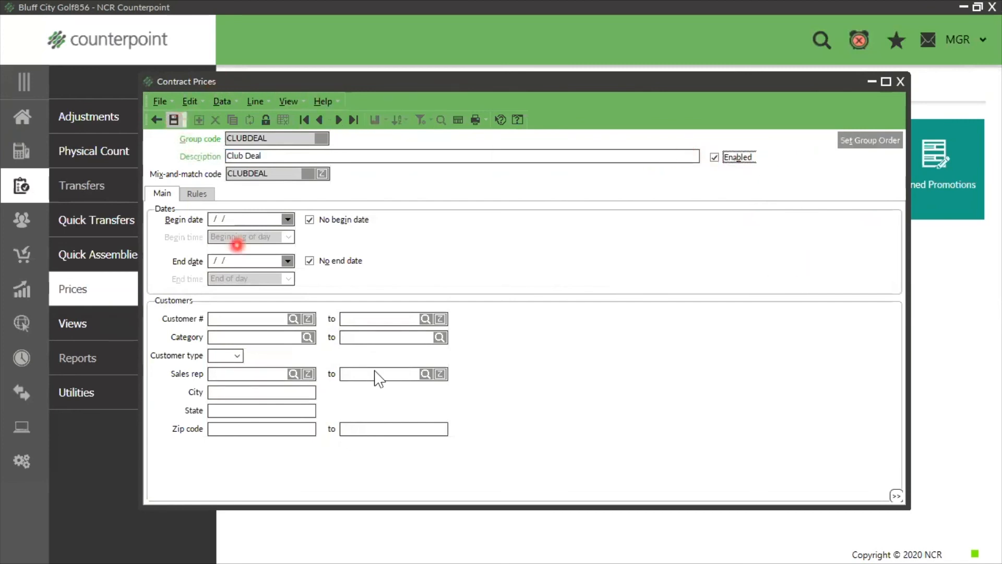
click(902, 83)
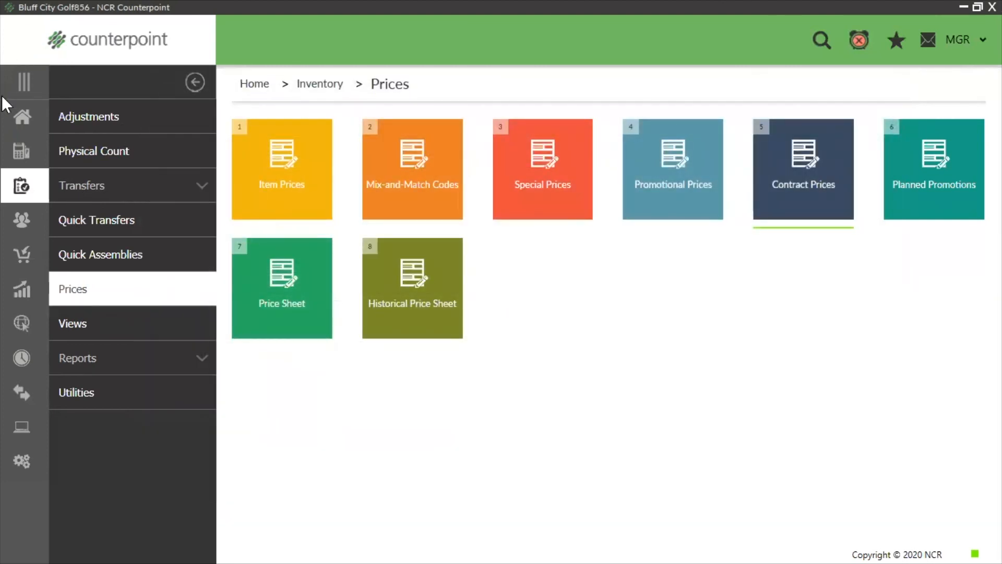
Step: Open touchscreen ticket entry from the Point of Sale ticket functions
click(21, 118)
click(85, 160)
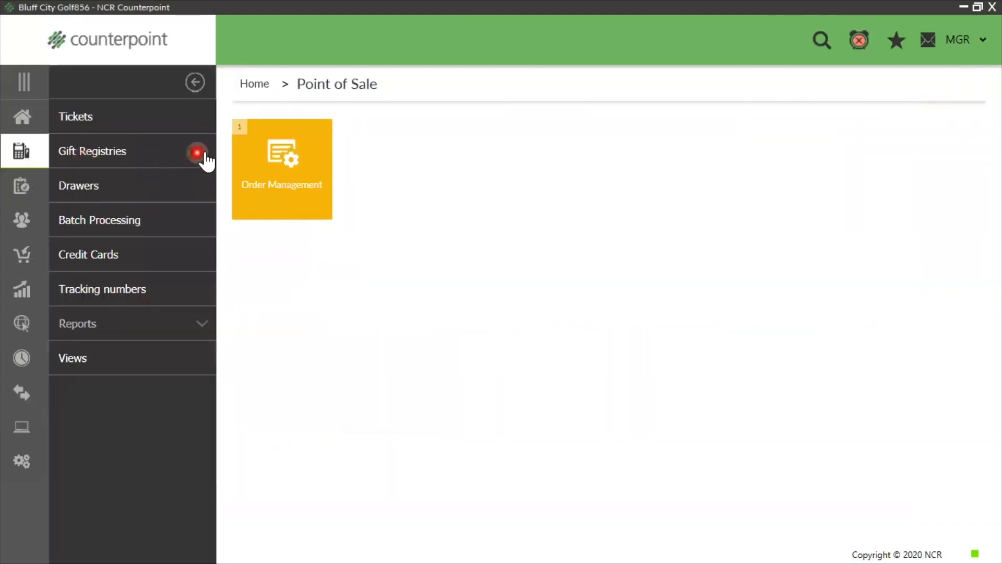
click(150, 120)
click(421, 201)
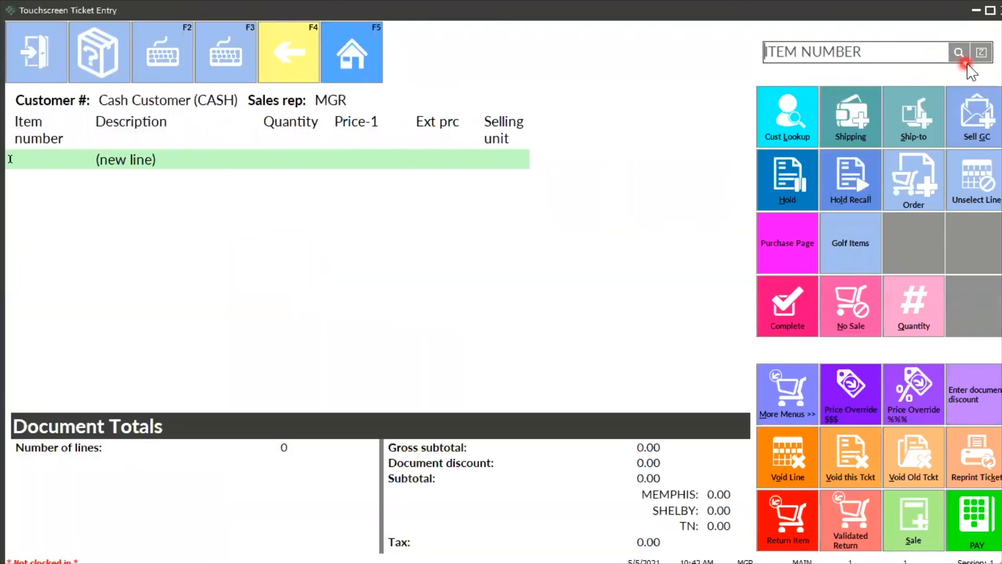
Step: Add the Adams VMI Putter (ADM-VMI-P) and the Adams VMI Irons, Set (ADM-VMI) to the ticket in that order
click(957, 51)
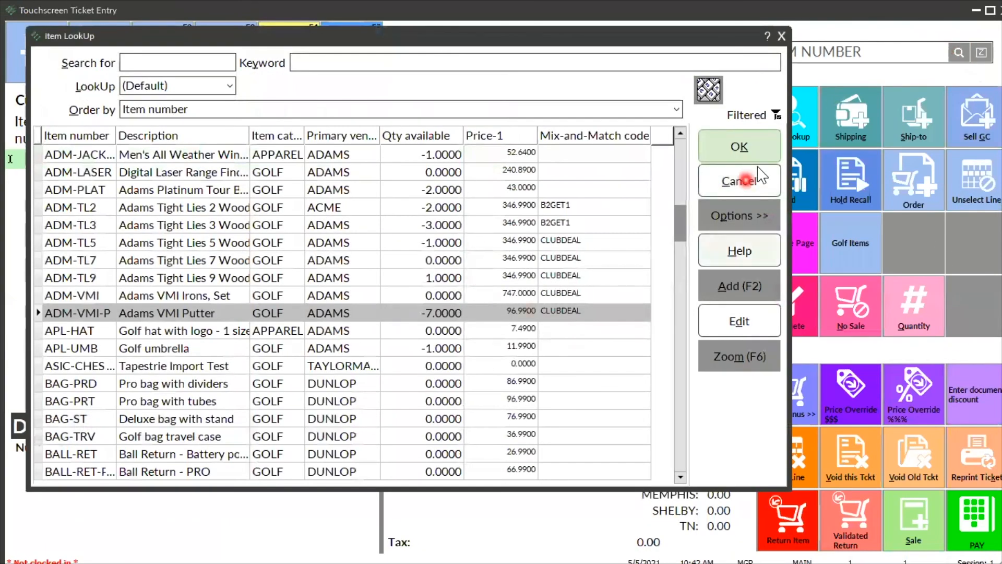
click(751, 149)
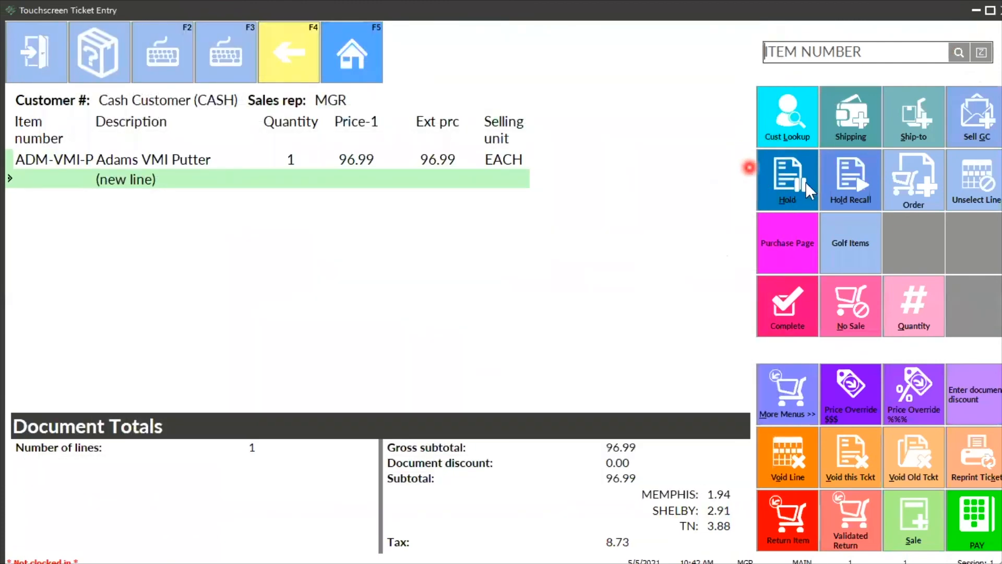
click(958, 53)
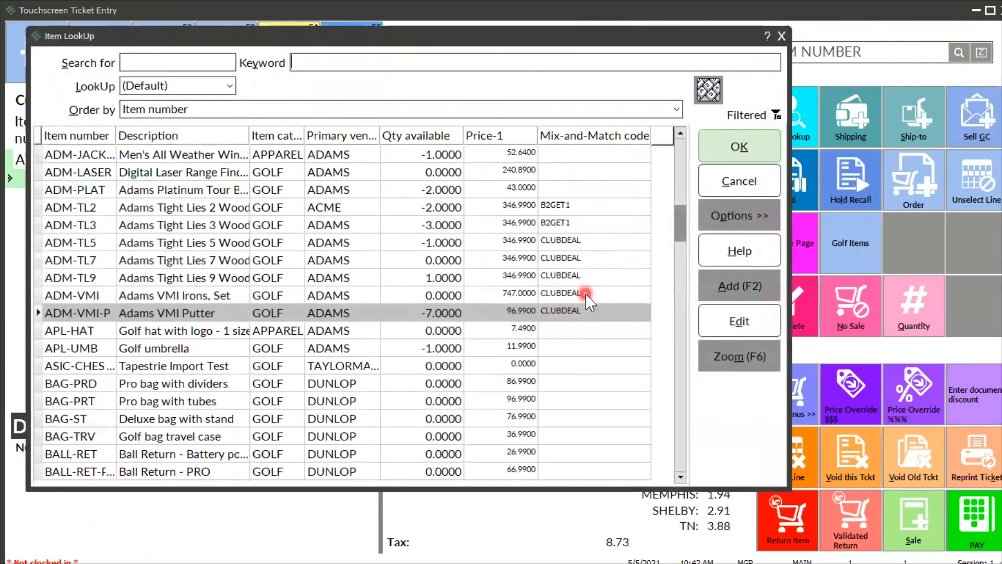
click(585, 293)
click(741, 149)
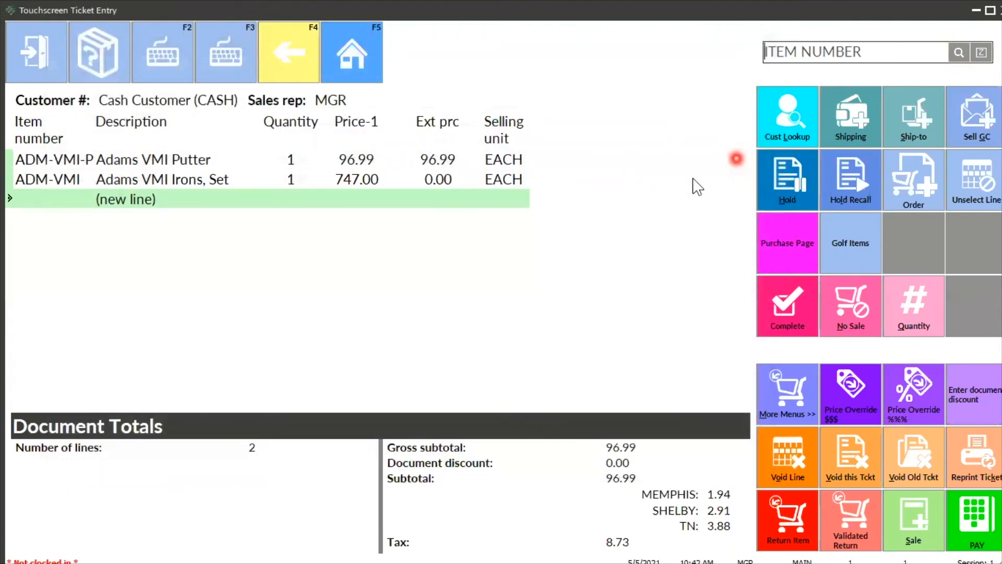
Step: Void the Adams VMI Irons, Set line and the Adams VMI Putter line on the ticket
click(436, 196)
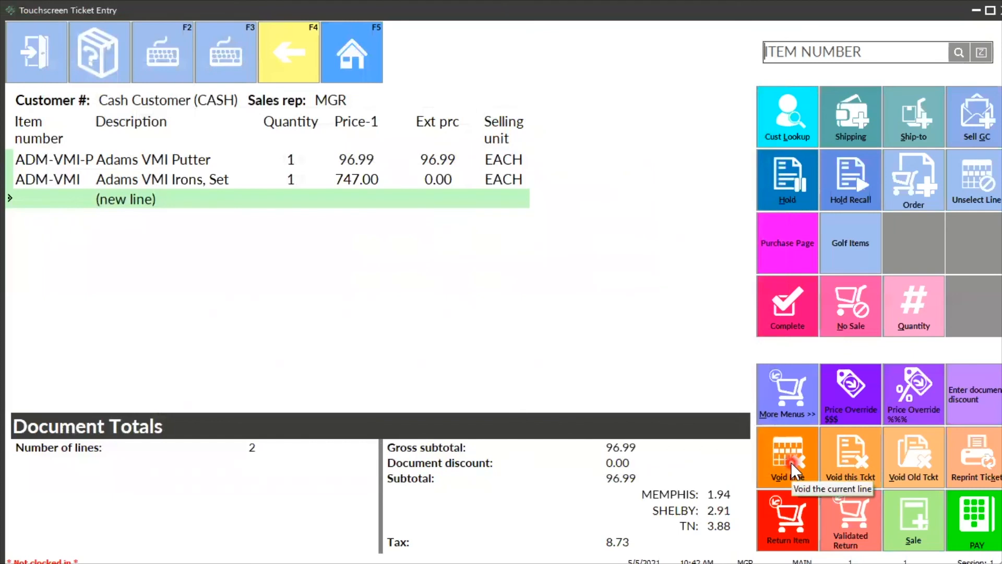
click(438, 180)
click(525, 306)
click(446, 160)
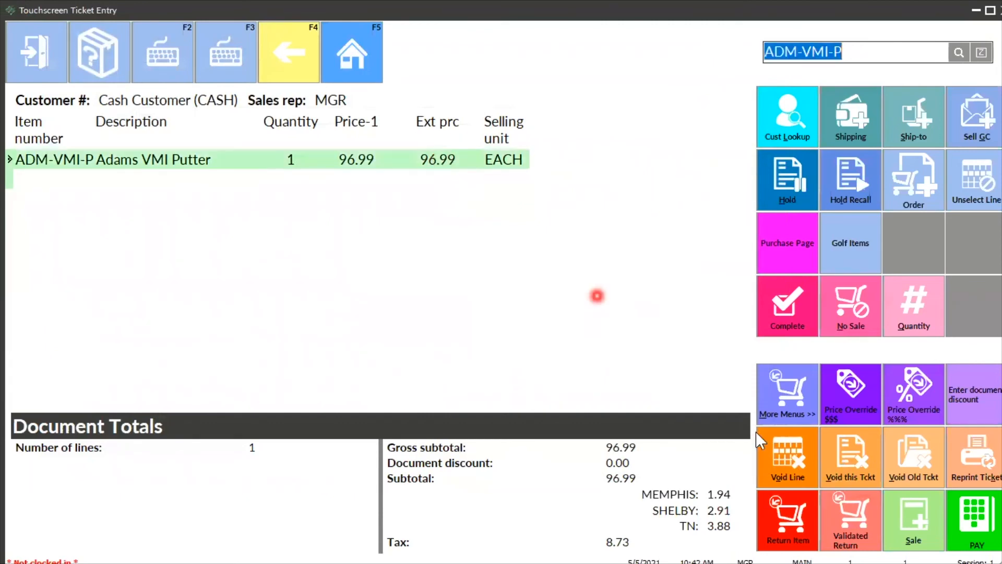
click(800, 456)
click(524, 306)
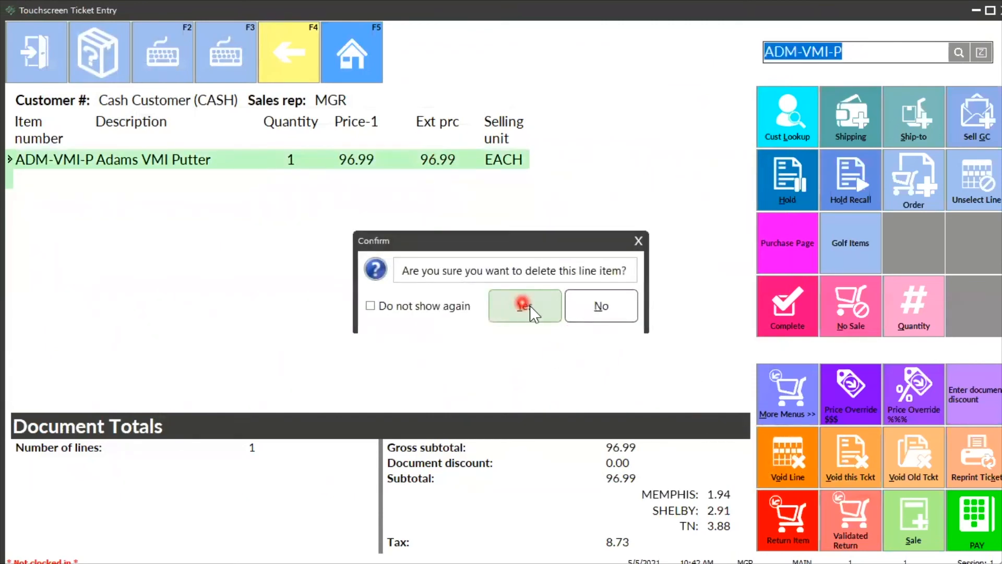
Step: Add the Adams VMI Irons, Set (ADM-VMI) first and the Adams VMI Putter (ADM-VMI-P) second from the item lookup
click(957, 80)
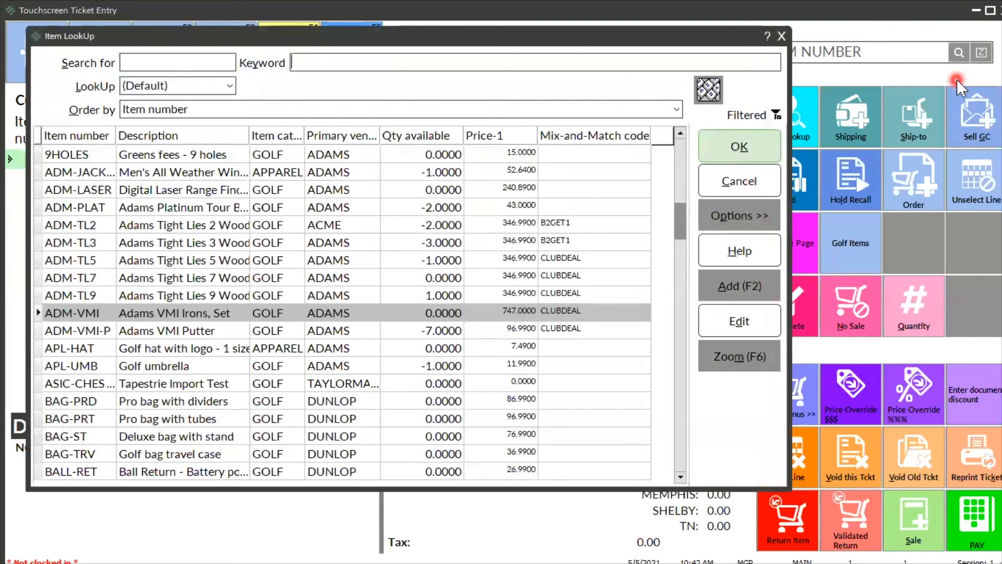
click(742, 147)
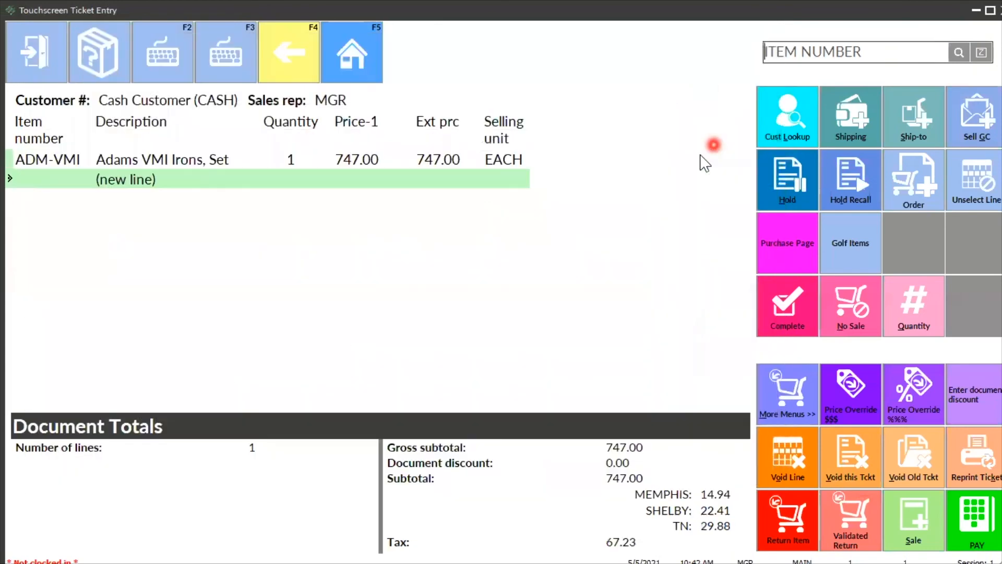
click(960, 52)
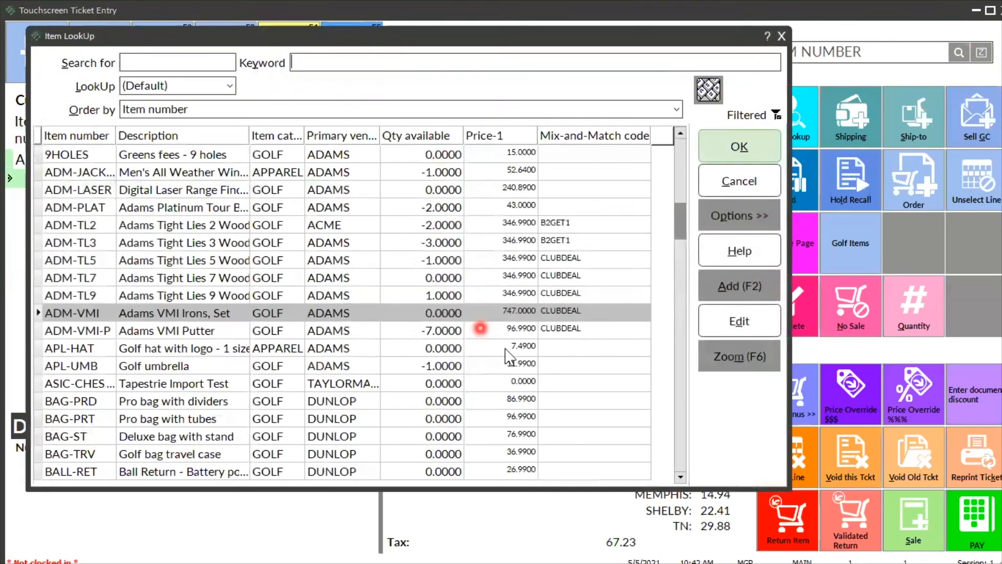
click(509, 330)
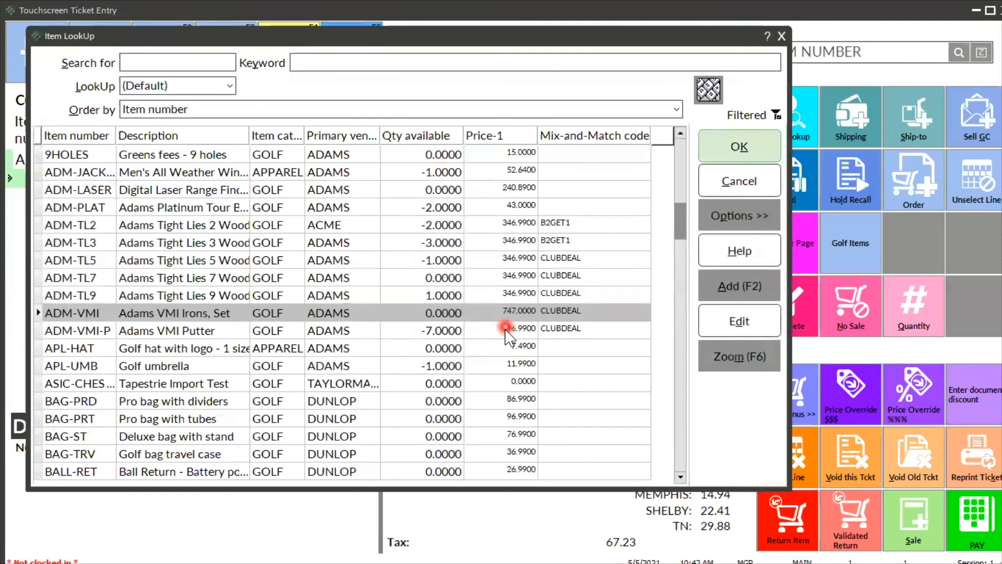
click(757, 146)
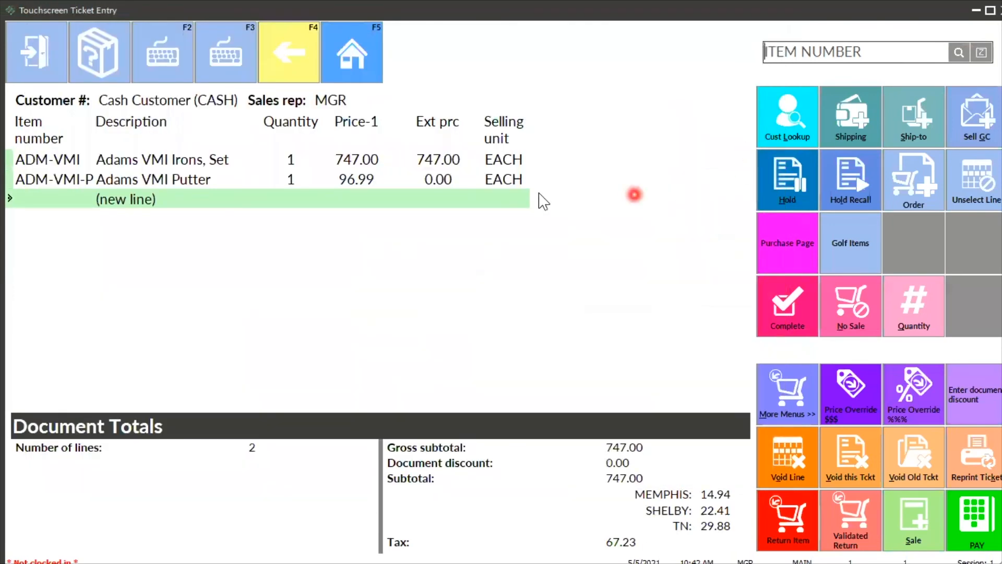
Step: Pay the full ticket balance in cash, complete the sale, and close the print options without printing a receipt
click(969, 515)
click(766, 176)
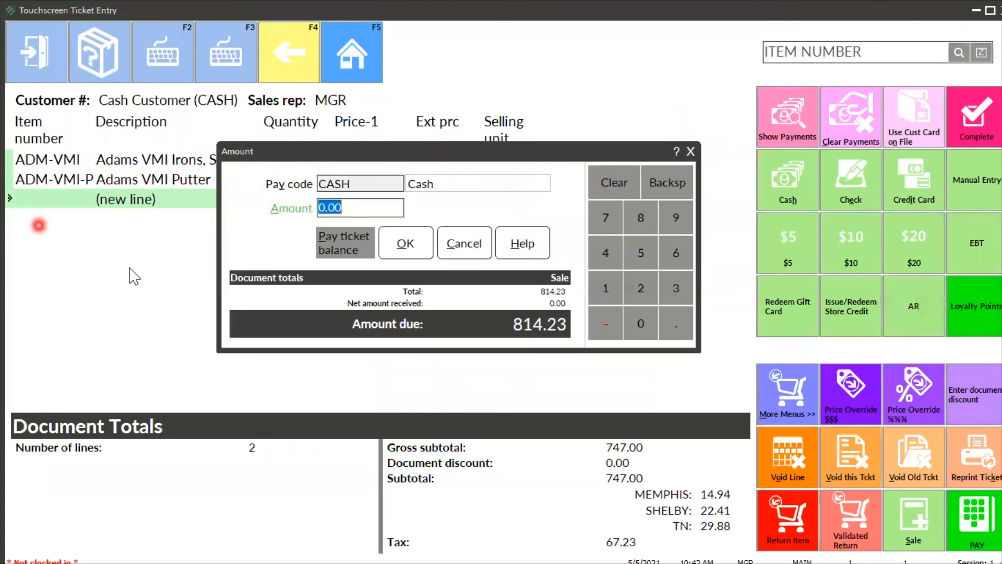
click(347, 245)
click(487, 311)
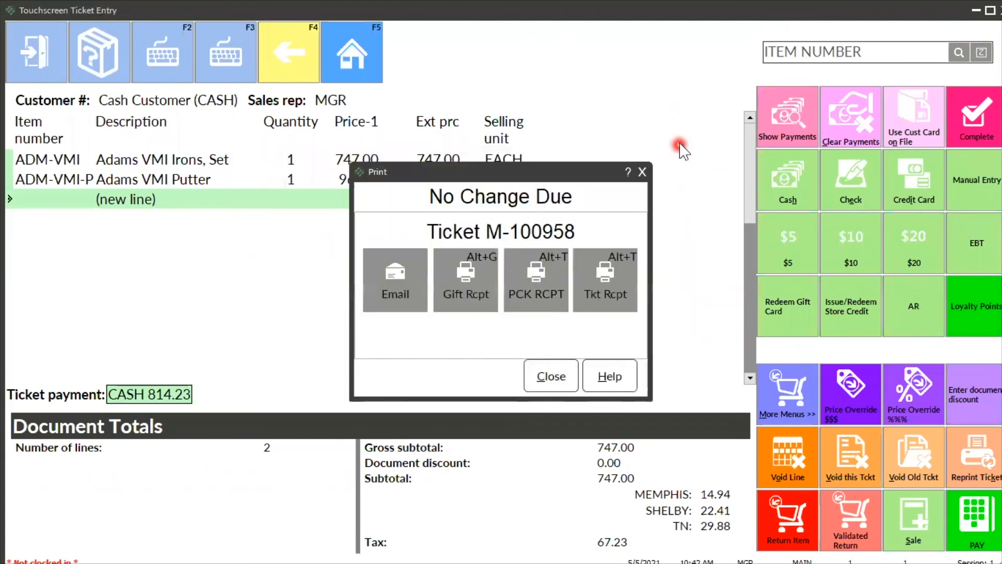
click(642, 171)
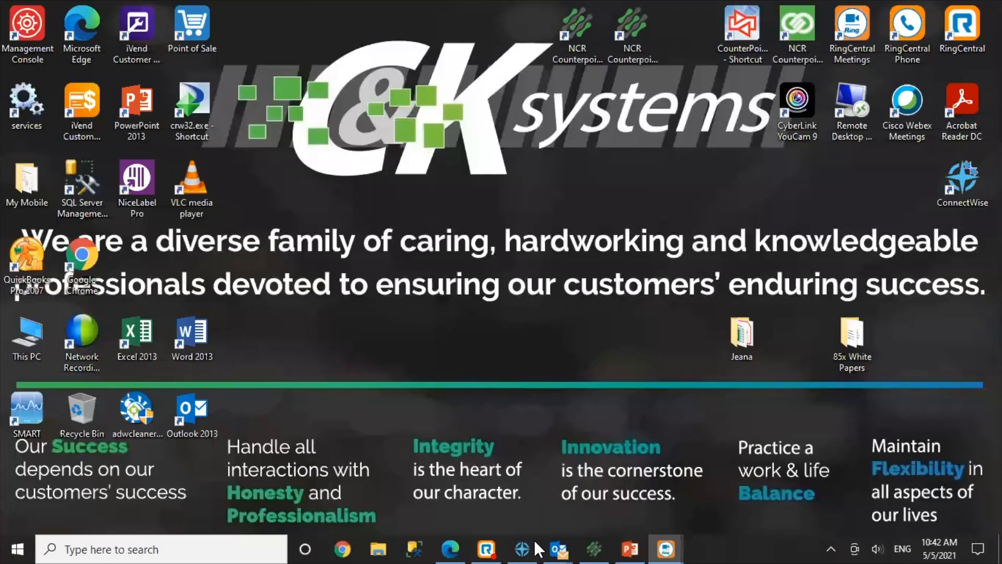
Step: Switch to the PowerPoint slide show and display the Key Takeaways slide
click(630, 549)
click(69, 51)
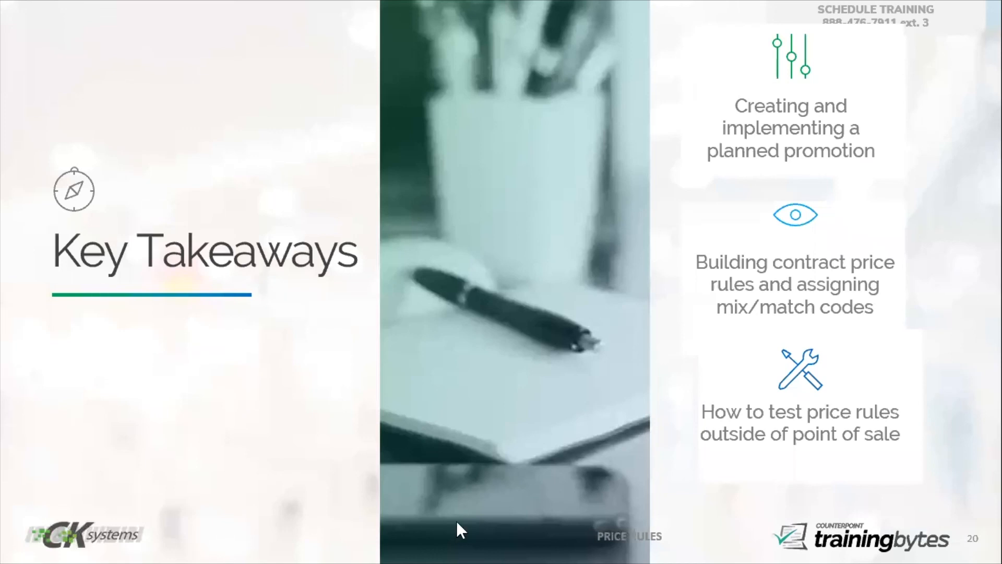